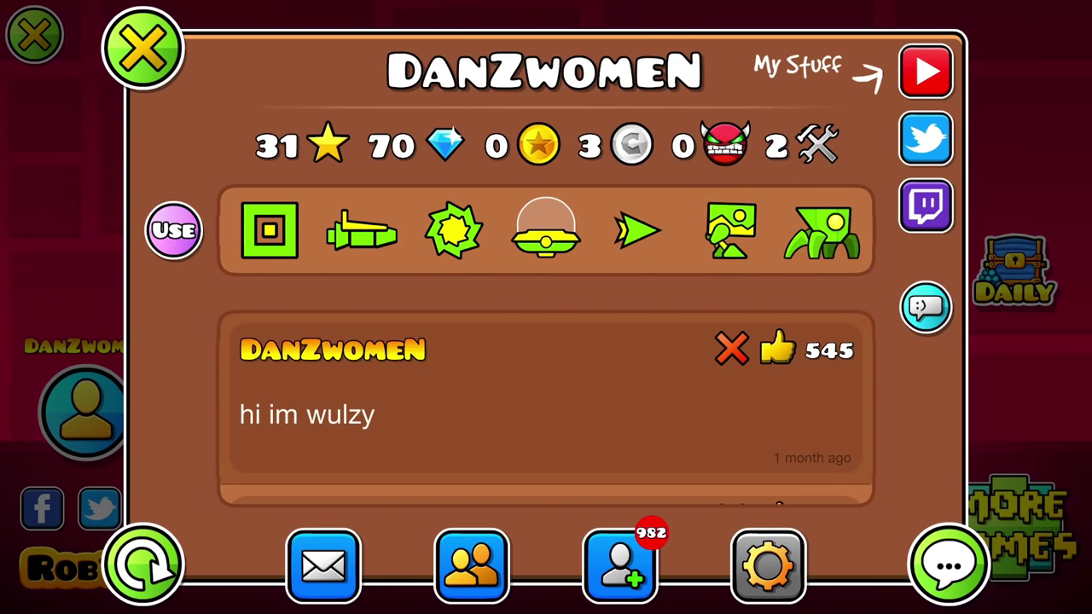
- Dismiss the player profile popup to reach the custom song settings: 162.0 start offset, fade-in on
{"action": "key", "text": "Escape"}
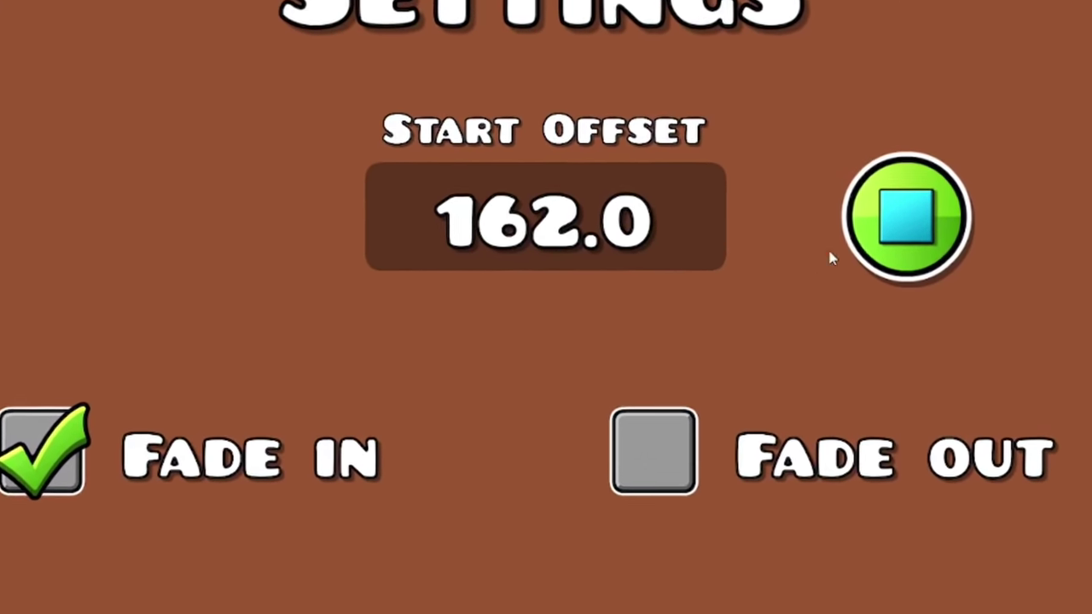
- Stop the song preview and close the song and level settings back to the editor
{"action": "left_click", "coordinate": [887, 242]}
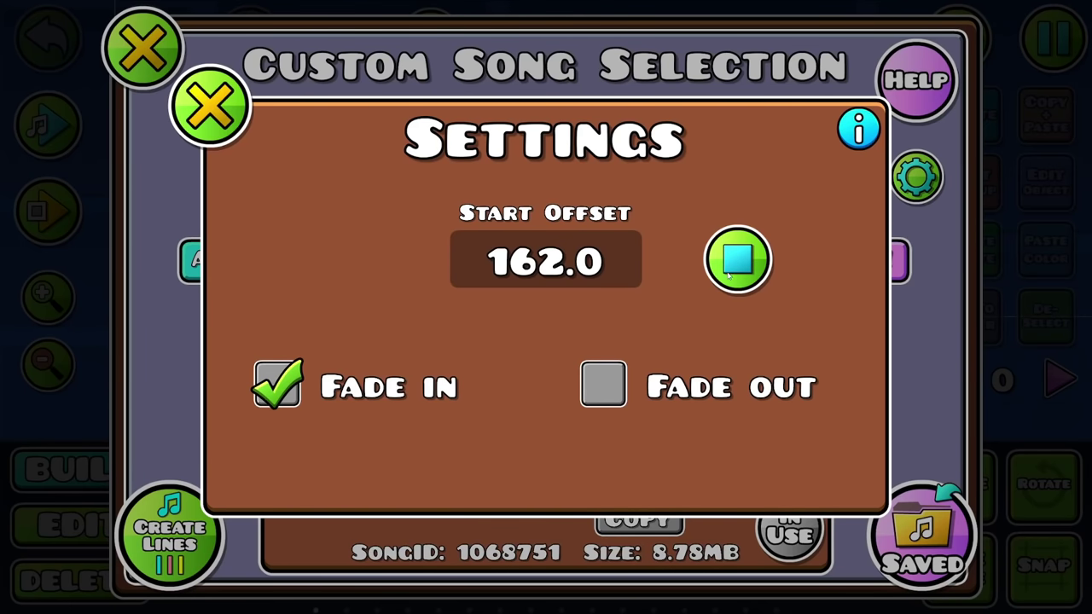
{"action": "key", "text": "Escape"}
{"action": "key", "text": "Escape"}
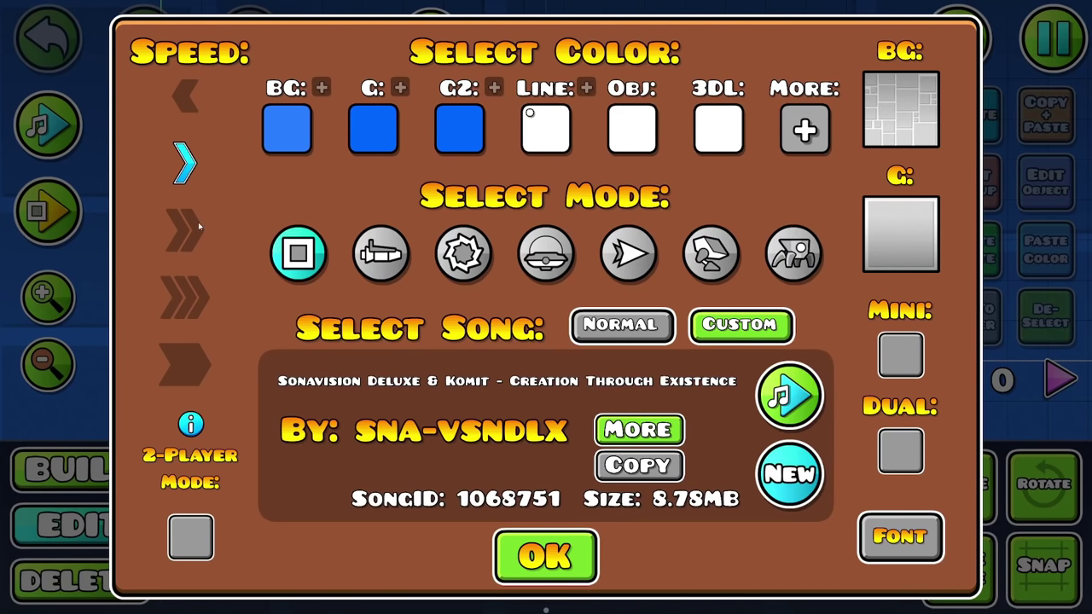
{"action": "left_click", "coordinate": [582, 559]}
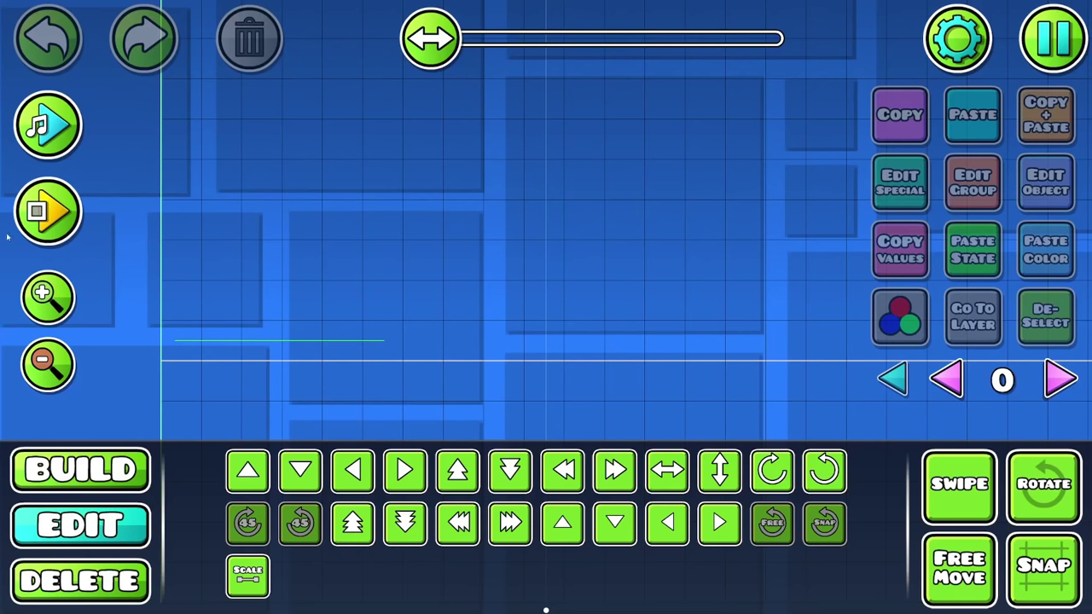
- Place three slope blocks along the ground near the level start
{"action": "left_click", "coordinate": [49, 212]}
{"action": "left_click", "coordinate": [49, 209]}
{"action": "left_click", "coordinate": [80, 470]}
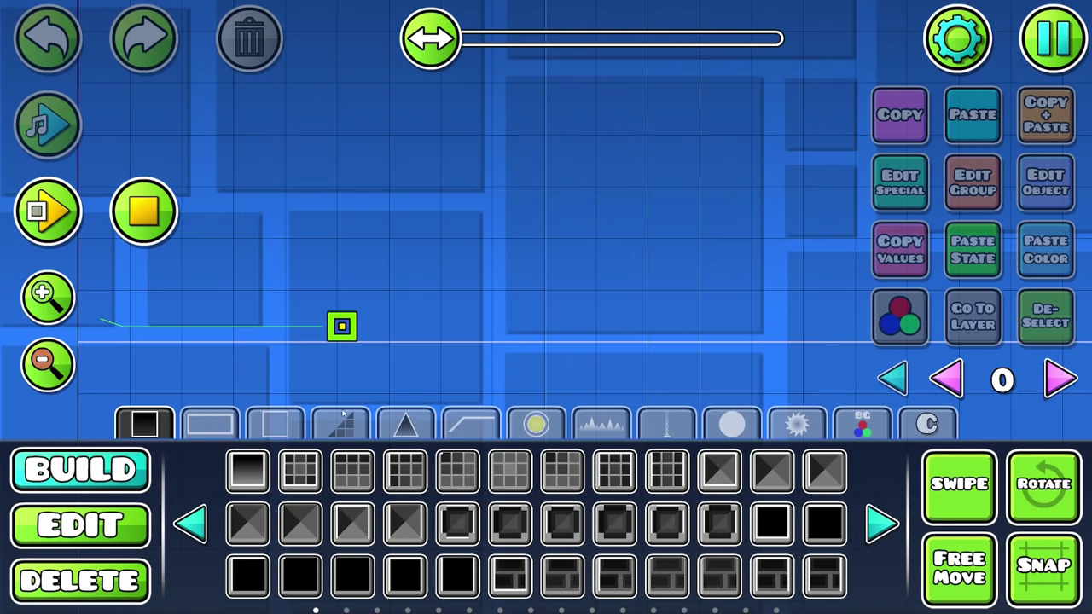
{"action": "left_click", "coordinate": [342, 418]}
{"action": "left_click", "coordinate": [248, 471]}
{"action": "left_click", "coordinate": [365, 363]}
{"action": "left_click", "coordinate": [571, 363]}
{"action": "left_click", "coordinate": [80, 525]}
- Duplicate the rightmost slope twice, shifting each copy to the right
{"action": "left_click", "coordinate": [1046, 114]}
{"action": "left_click", "coordinate": [400, 470]}
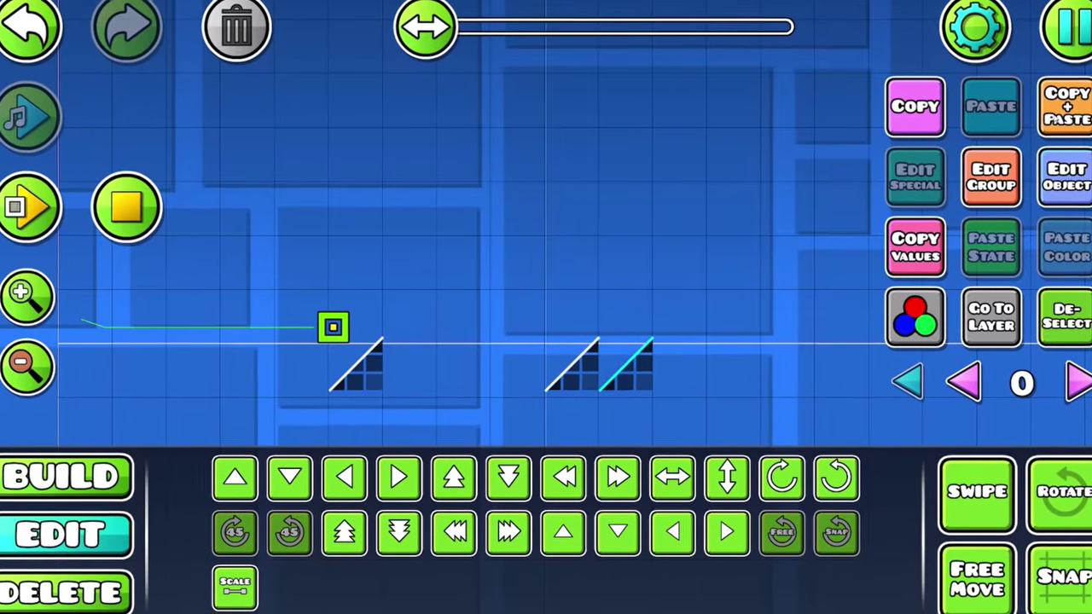
{"action": "key", "text": "ctrl+d"}
{"action": "key", "text": "d"}
{"action": "key", "text": "d"}
{"action": "key", "text": "d"}
{"action": "left_click_drag", "start_coordinate": [713, 278], "coordinate": [478, 266]}
{"action": "key", "text": "ctrl+d"}
{"action": "key", "text": "d"}
{"action": "key", "text": "d"}
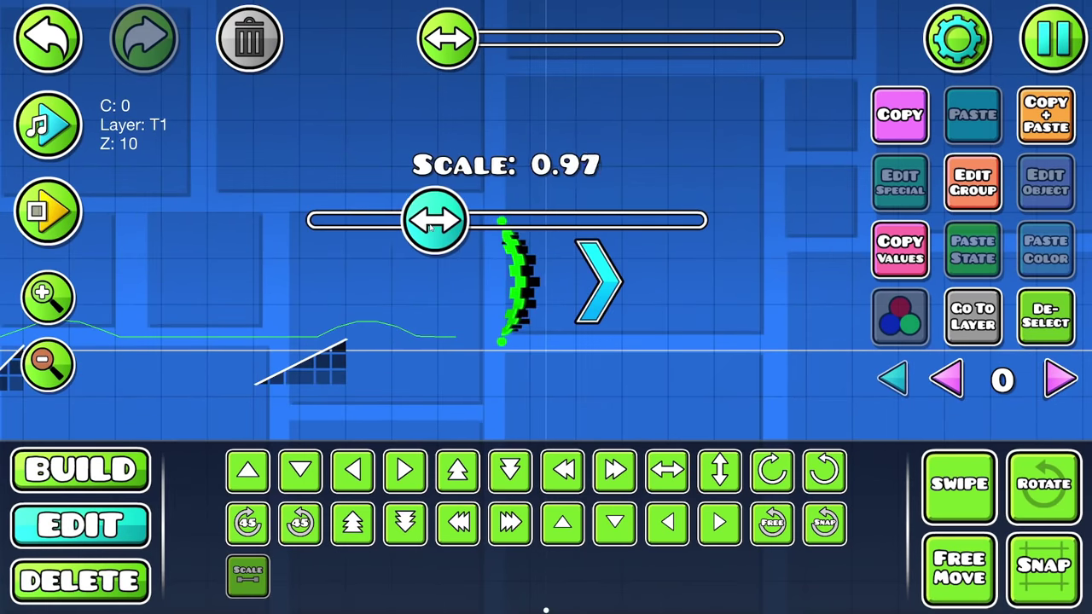
- Scale the green arc to 0.79, assign group 4, and fade it in over 0.2 seconds
{"action": "left_click_drag", "start_coordinate": [432, 223], "coordinate": [384, 225]}
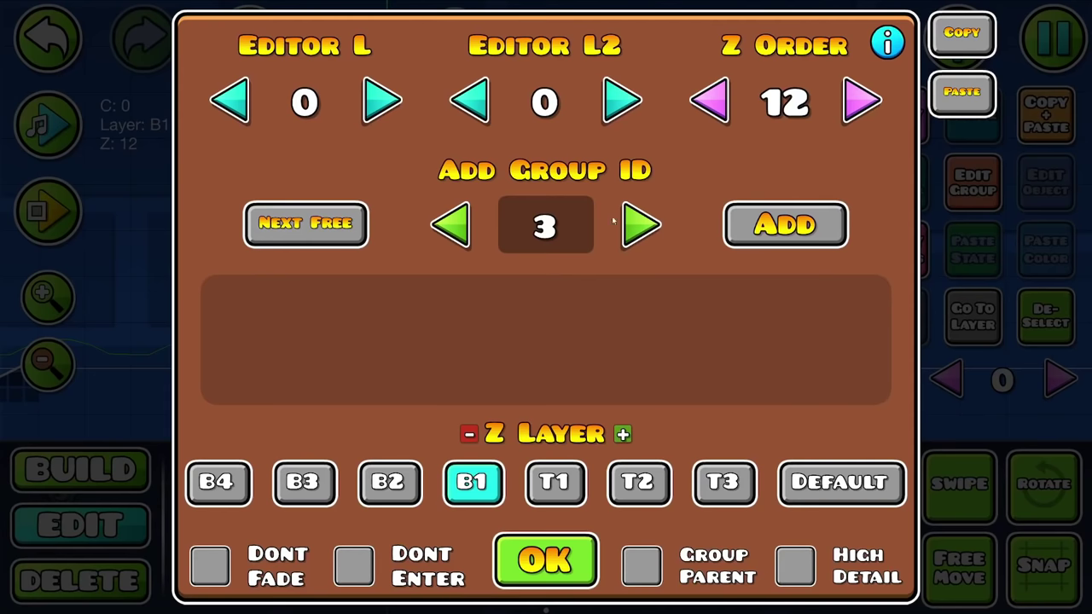
{"action": "left_click", "coordinate": [639, 225]}
{"action": "left_click", "coordinate": [546, 576]}
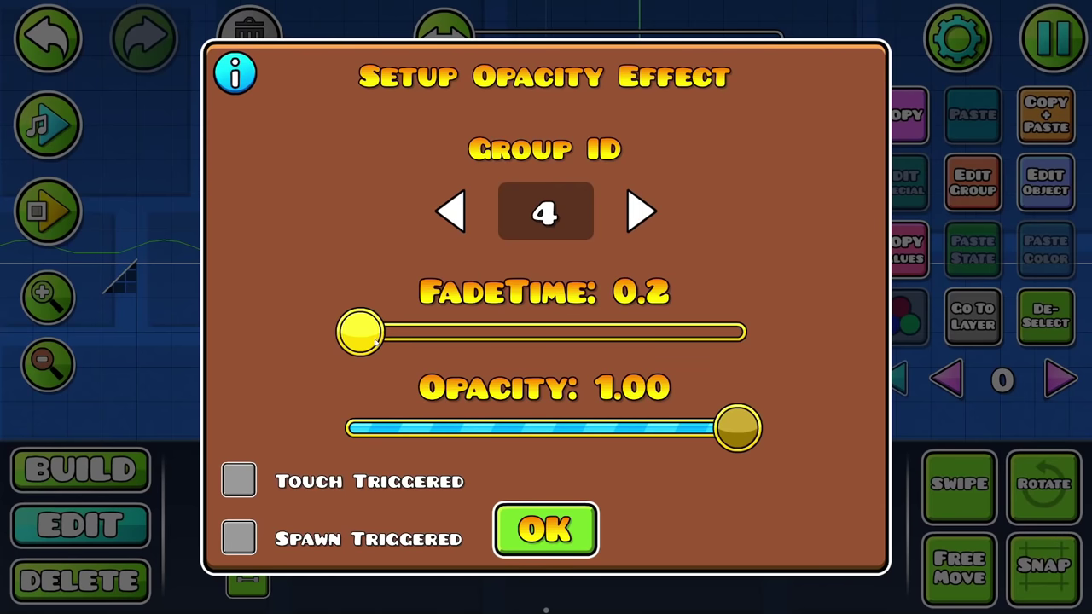
{"action": "left_click", "coordinate": [551, 530]}
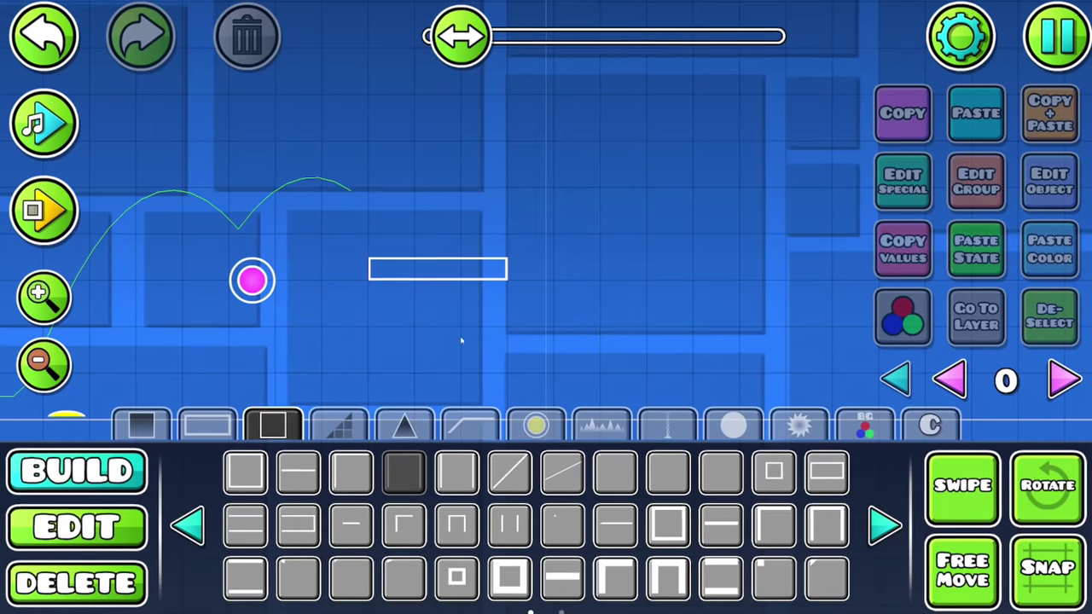
{"action": "left_click", "coordinate": [485, 162]}
- Scale the selected piece down to 0.75
{"action": "left_click", "coordinate": [546, 245]}
{"action": "scroll", "coordinate": [546, 246], "scroll_direction": "down", "scroll_amount": 2}
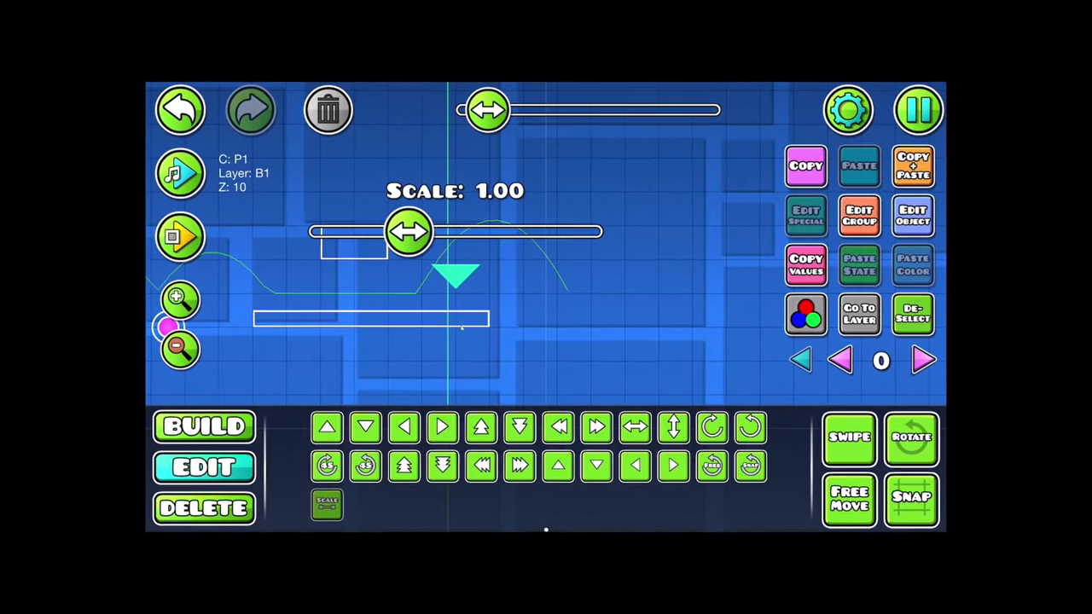
{"action": "left_click_drag", "start_coordinate": [409, 232], "coordinate": [366, 232]}
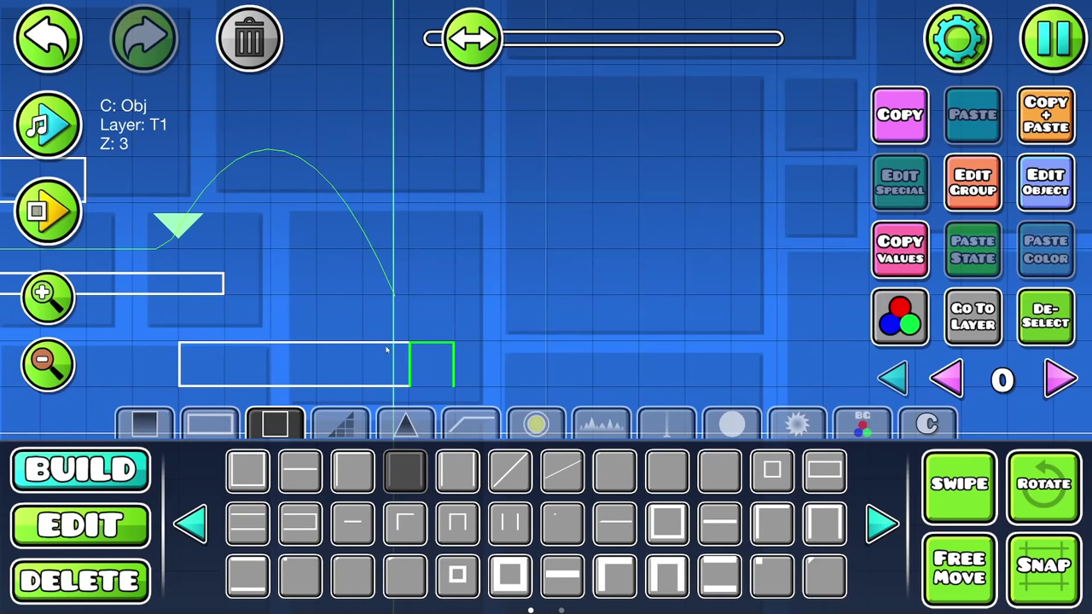
- Add a jump pad and a row of spikes on the lower platform
{"action": "left_click_drag", "start_coordinate": [435, 349], "coordinate": [488, 348]}
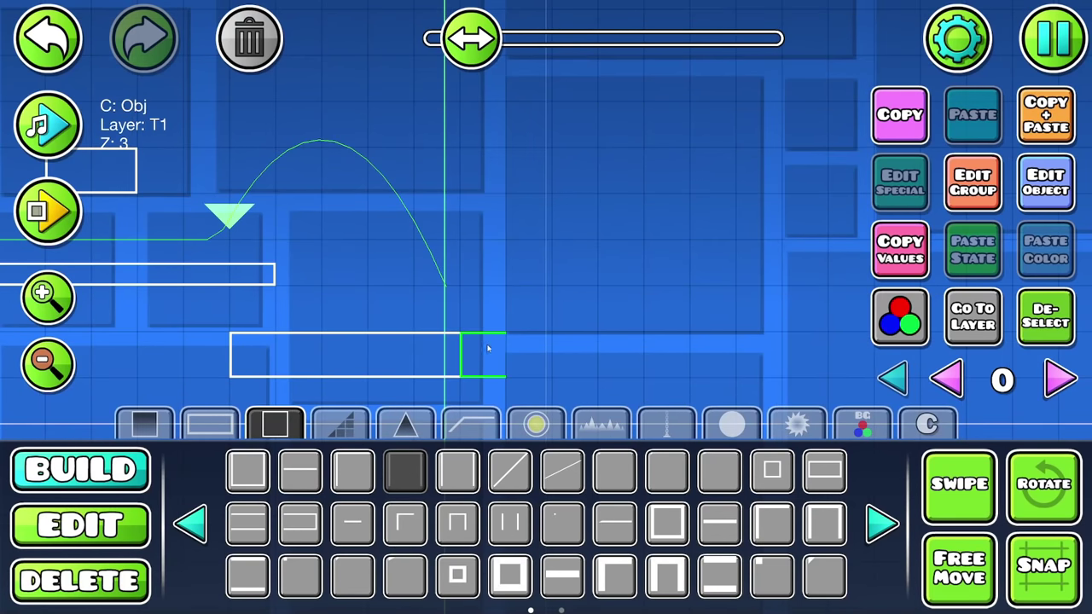
{"action": "left_click", "coordinate": [536, 424]}
{"action": "left_click", "coordinate": [483, 323]}
{"action": "left_click", "coordinate": [406, 424]}
{"action": "left_click", "coordinate": [423, 310]}
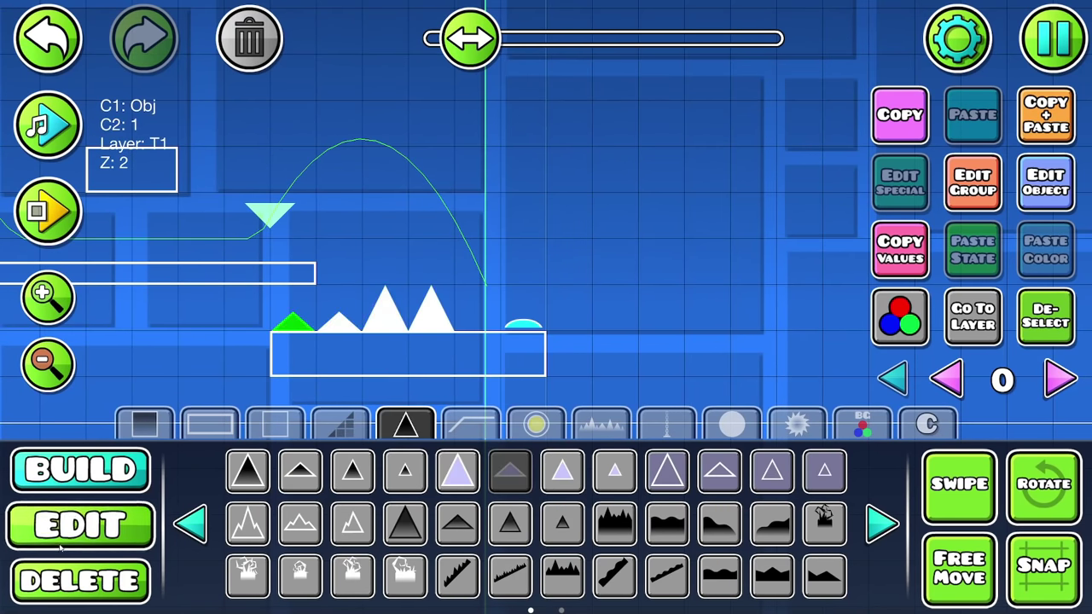
{"action": "left_click_drag", "start_coordinate": [273, 282], "coordinate": [461, 337]}
{"action": "left_click", "coordinate": [461, 305]}
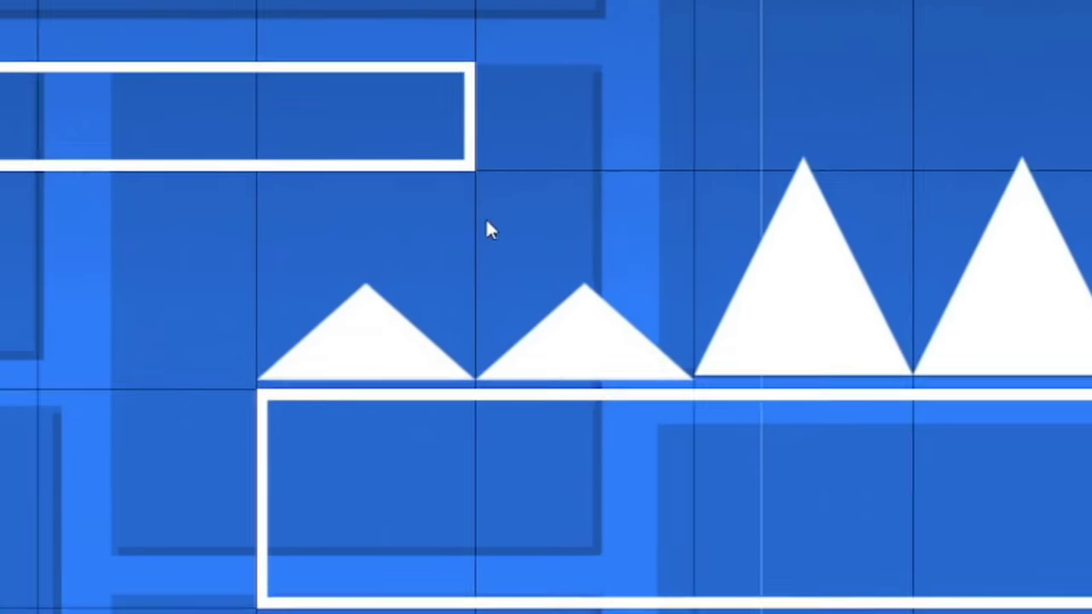
{"action": "left_click_drag", "start_coordinate": [406, 354], "coordinate": [622, 341]}
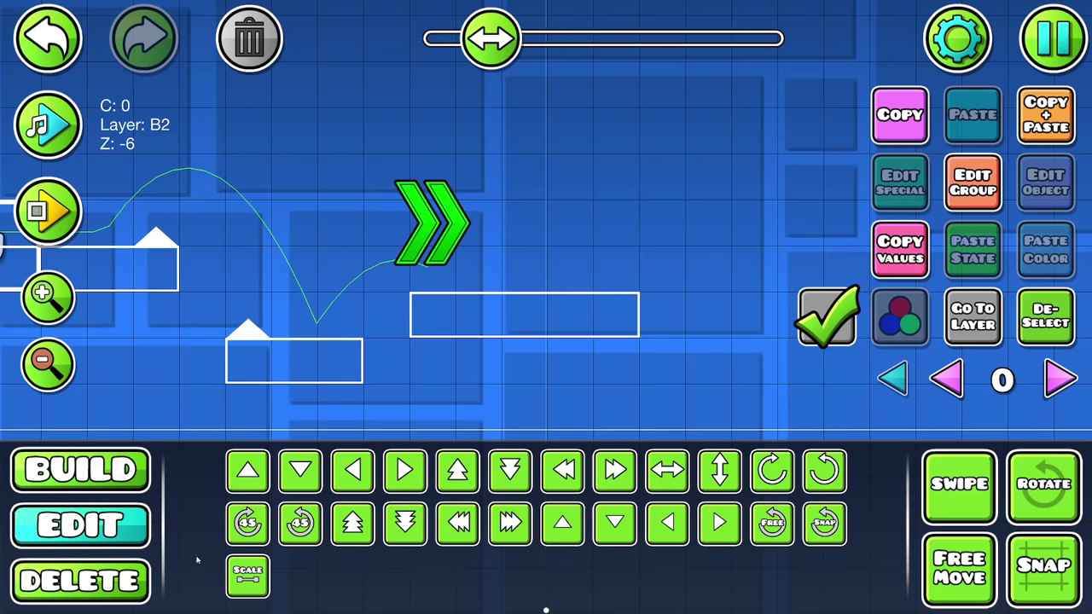
{"action": "left_click", "coordinate": [247, 576]}
- Shrink the speed portal to 0.75 and place a yellow pad on the right platform
{"action": "left_click_drag", "start_coordinate": [366, 160], "coordinate": [301, 168]}
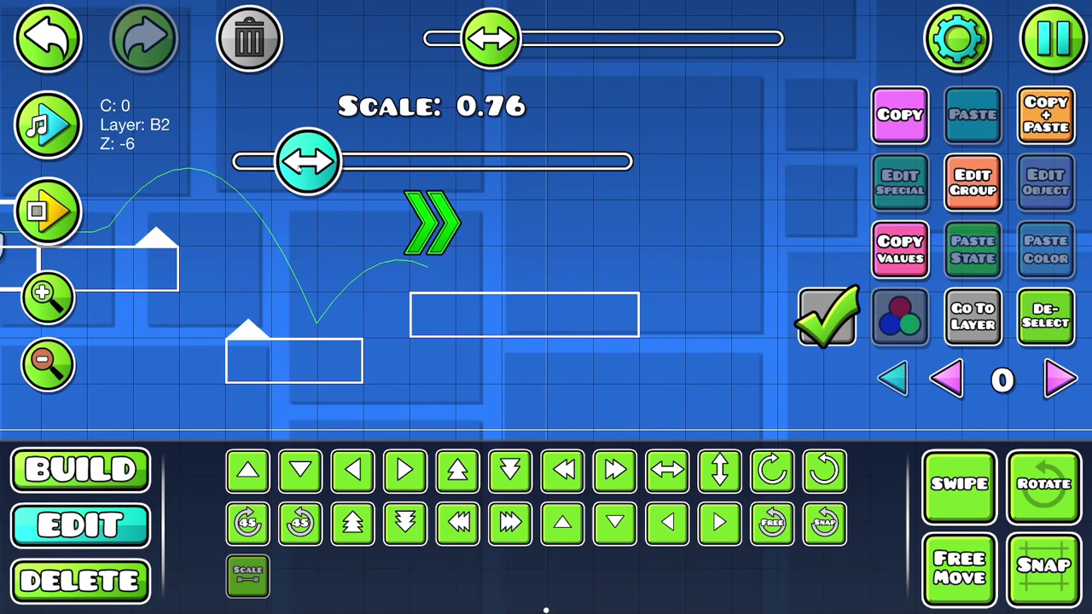
{"action": "left_click", "coordinate": [149, 468]}
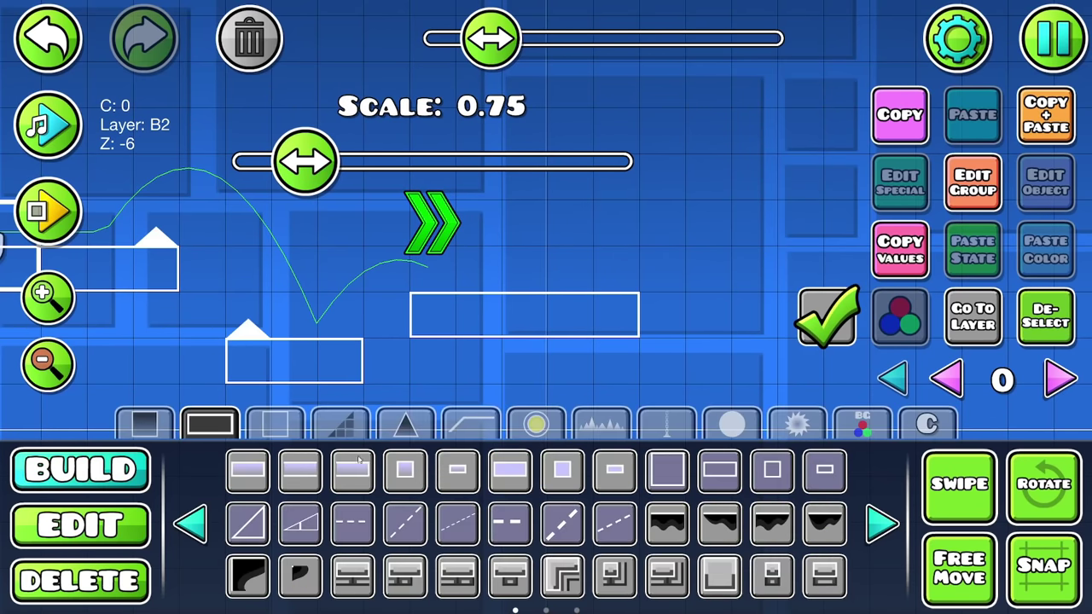
{"action": "left_click", "coordinate": [536, 424]}
{"action": "left_click", "coordinate": [478, 288]}
- Add spikes on the right platform and beside the yellow orb
{"action": "left_click", "coordinate": [406, 424]}
{"action": "left_click", "coordinate": [509, 470]}
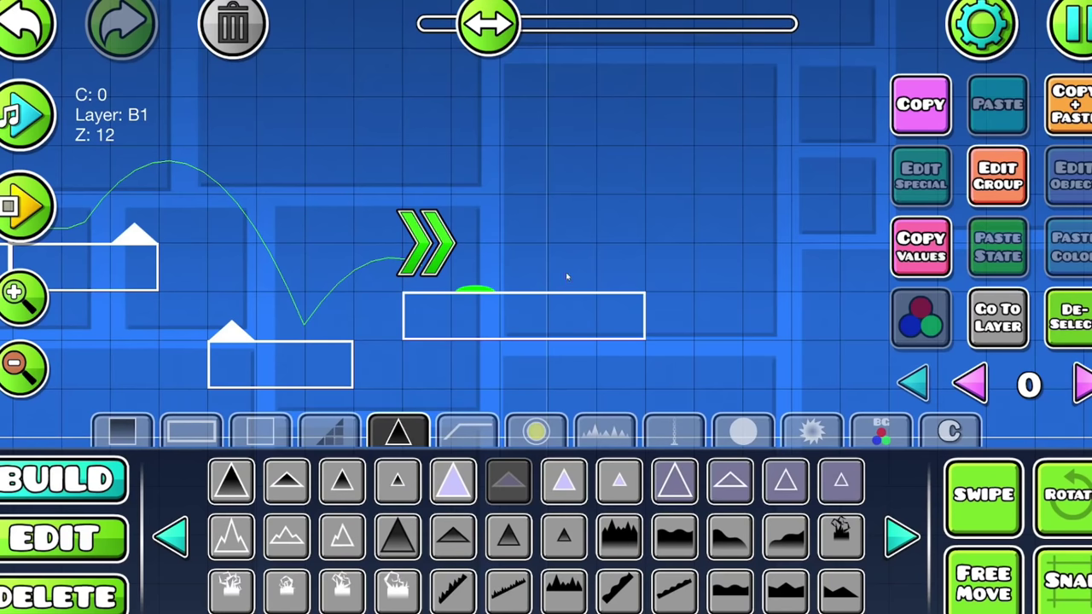
{"action": "left_click", "coordinate": [564, 276]}
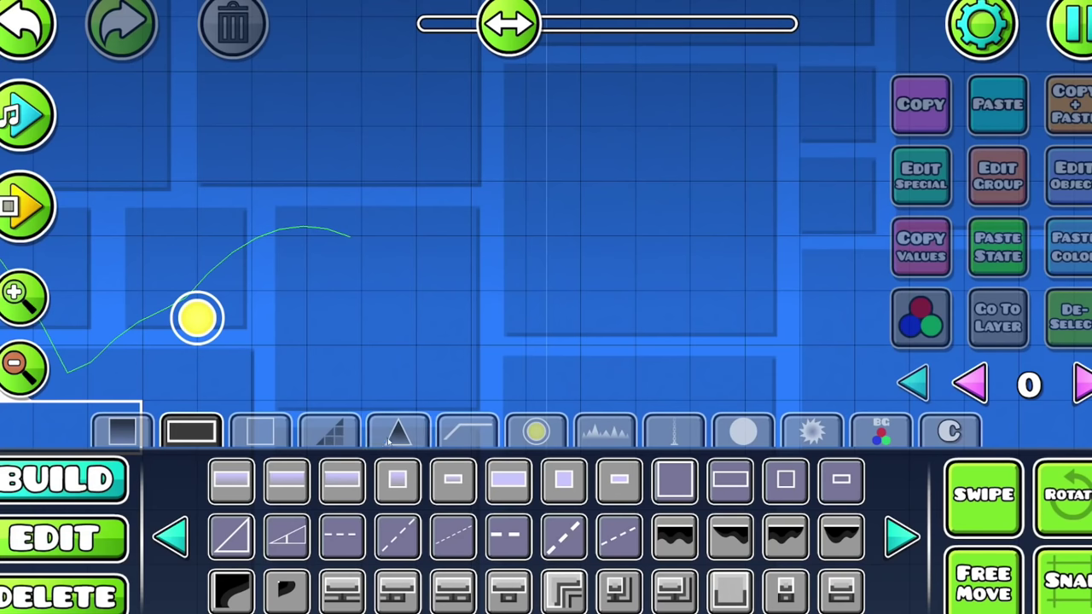
{"action": "left_click", "coordinate": [397, 432]}
{"action": "left_click", "coordinate": [509, 482]}
{"action": "left_click", "coordinate": [333, 336]}
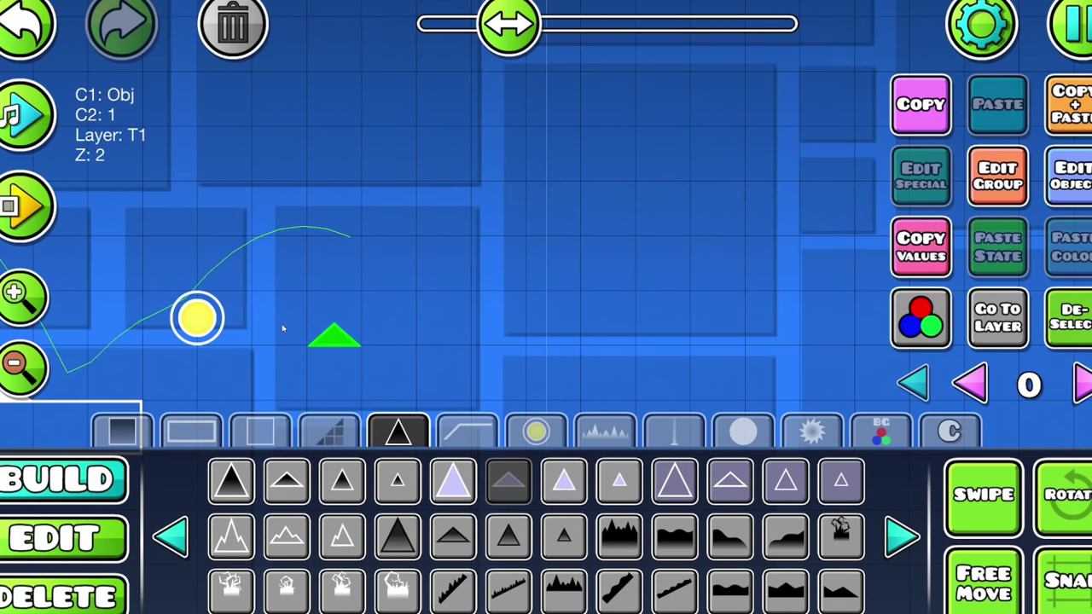
{"action": "left_click_drag", "start_coordinate": [405, 346], "coordinate": [490, 303]}
- Place another spike past the platforms
{"action": "left_click", "coordinate": [259, 433]}
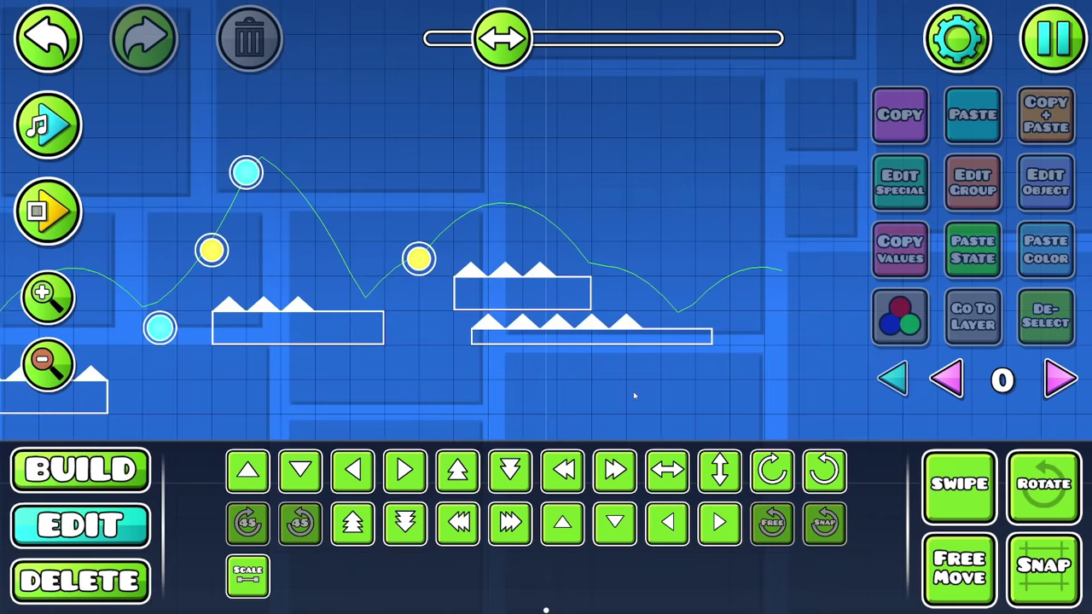
{"action": "scroll", "coordinate": [537, 395], "scroll_direction": "right", "scroll_amount": 5}
{"action": "scroll", "coordinate": [78, 336], "scroll_direction": "up", "scroll_amount": 2}
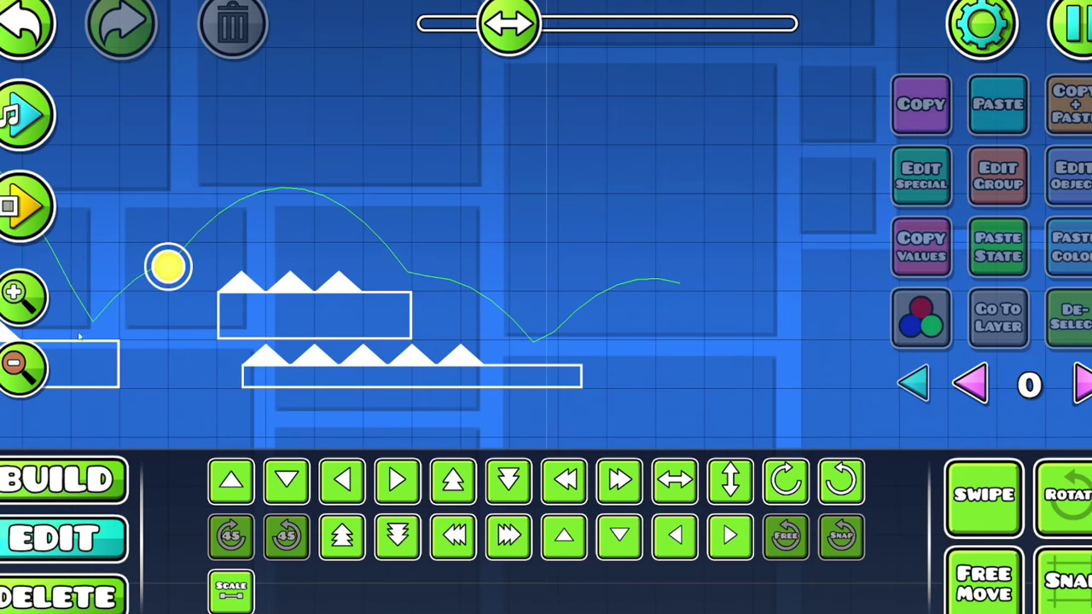
{"action": "left_click", "coordinate": [102, 473]}
{"action": "left_click", "coordinate": [398, 432]}
{"action": "left_click", "coordinate": [483, 256]}
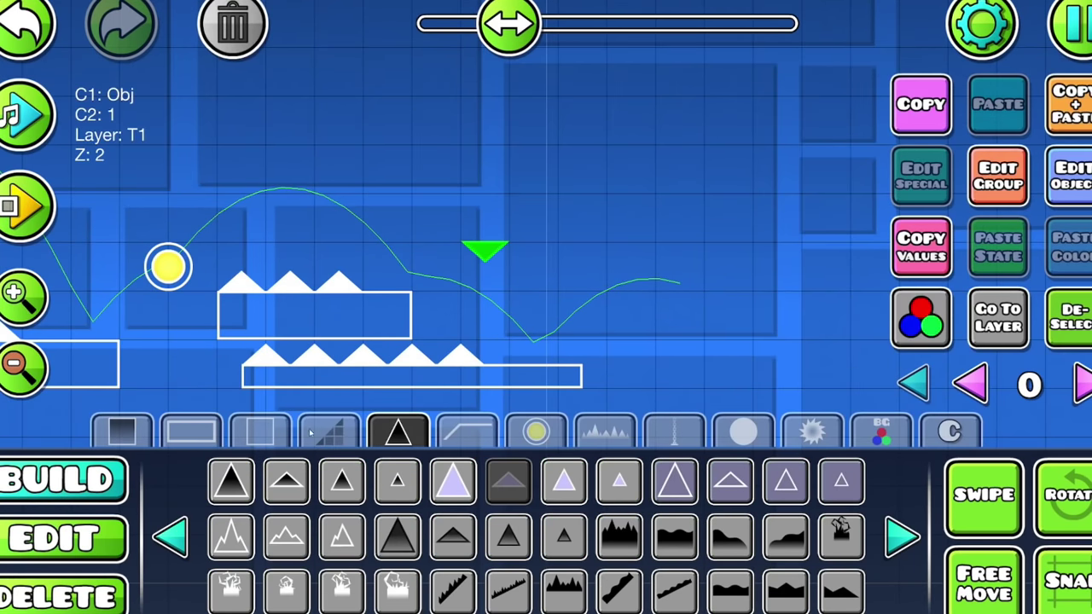
- Add a ceiling block above the spike for the hanging spike
{"action": "left_click", "coordinate": [259, 433]}
{"action": "scroll", "coordinate": [549, 310], "scroll_direction": "right", "scroll_amount": 3}
{"action": "left_click", "coordinate": [397, 480]}
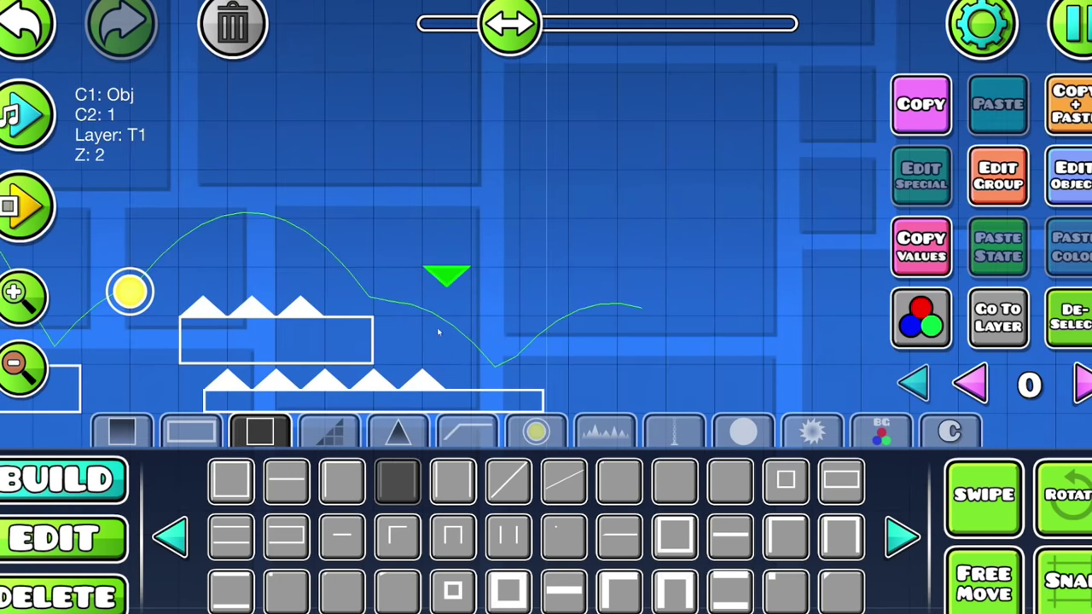
{"action": "left_click", "coordinate": [461, 223]}
{"action": "left_click", "coordinate": [452, 481]}
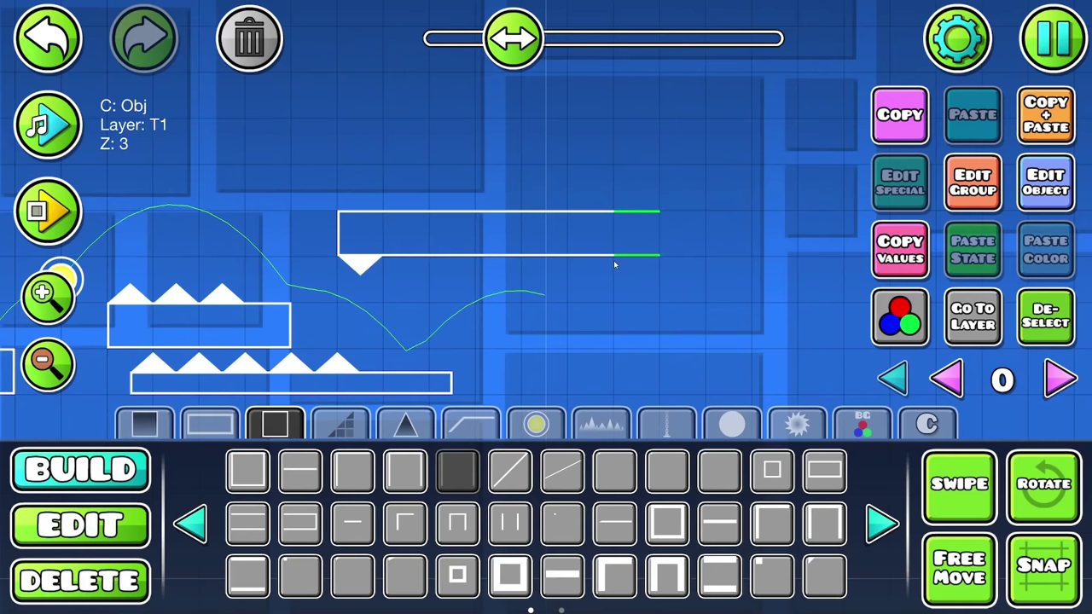
{"action": "left_click", "coordinate": [405, 424]}
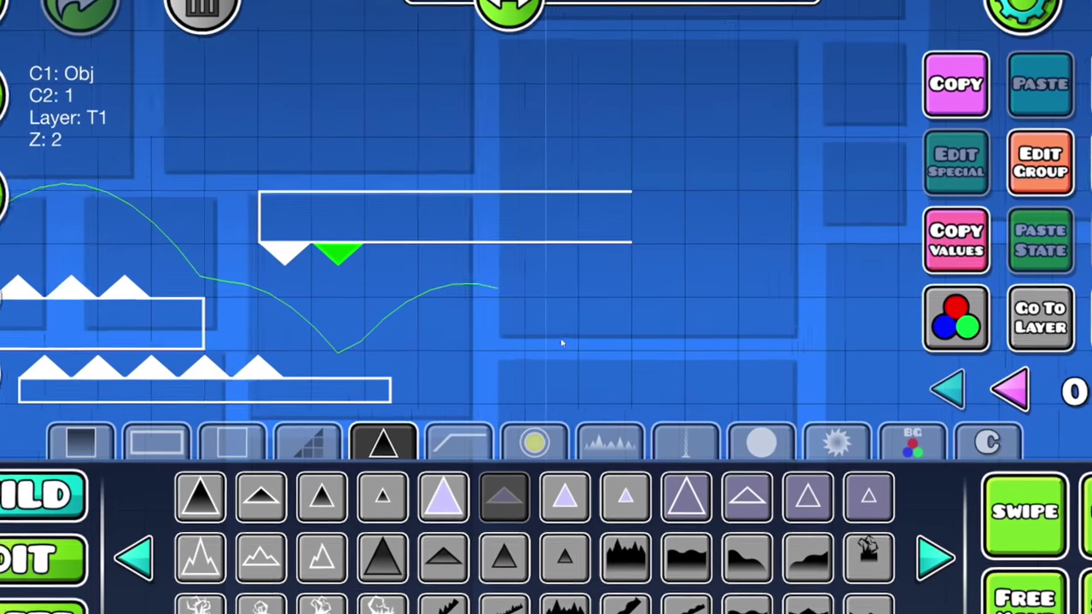
- Place a green orb right of the block and move it down one cell
{"action": "left_click", "coordinate": [535, 424]}
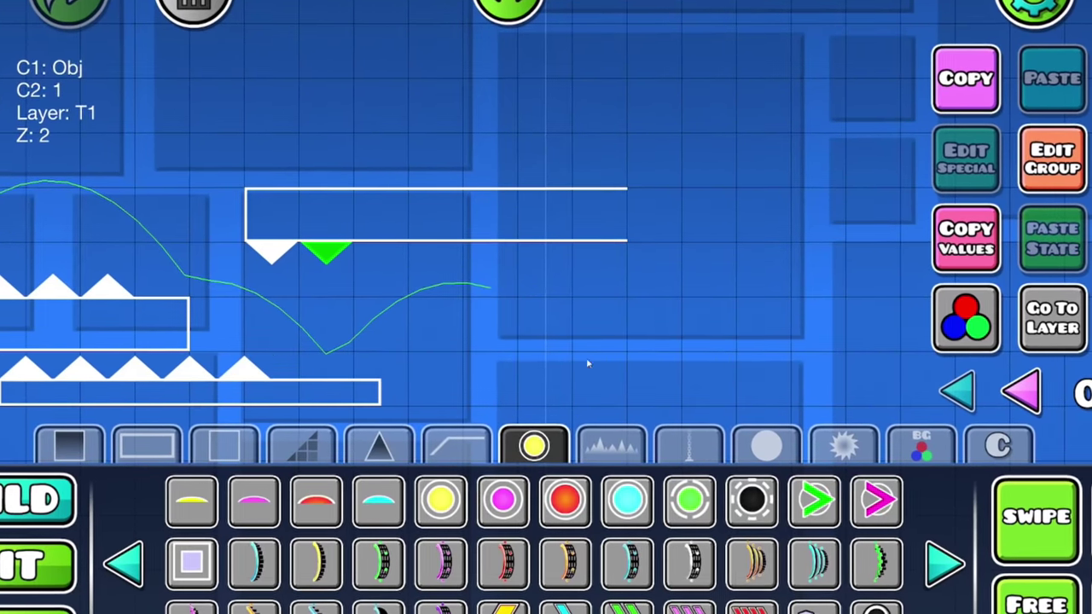
{"action": "left_click", "coordinate": [490, 268]}
{"action": "left_click", "coordinate": [138, 446]}
{"action": "left_click_drag", "start_coordinate": [490, 268], "coordinate": [490, 297]}
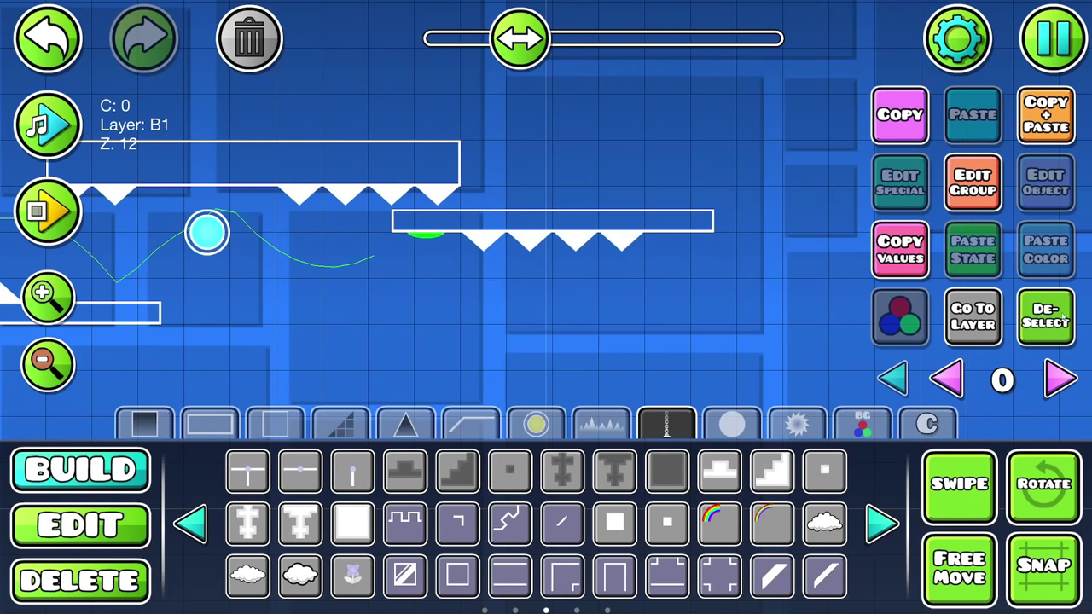
- Move the lower slab three cells down and four right, and add a short slab above
{"action": "left_click", "coordinate": [48, 363]}
{"action": "left_click_drag", "start_coordinate": [337, 341], "coordinate": [567, 340]}
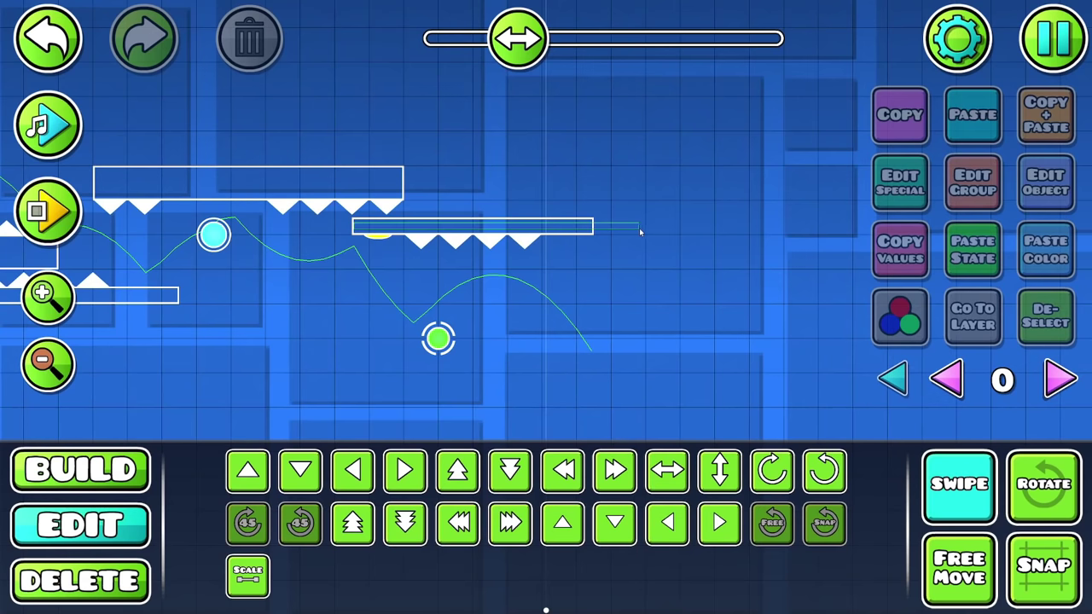
{"action": "left_click", "coordinate": [589, 227]}
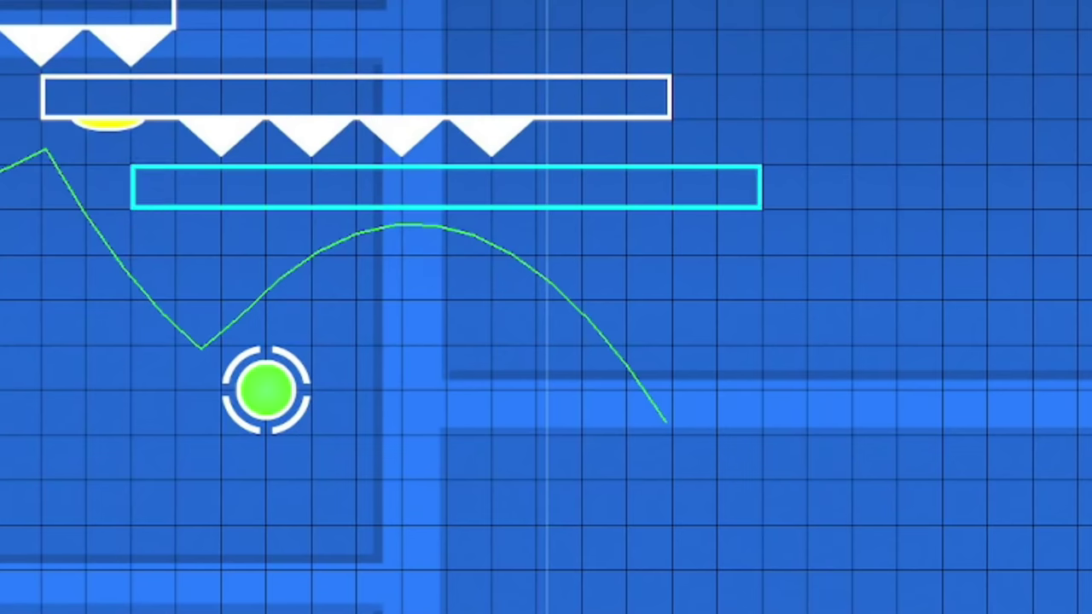
{"action": "key", "text": "s"}
{"action": "key", "text": "s"}
{"action": "key", "text": "s"}
{"action": "key", "text": "d"}
{"action": "key", "text": "d"}
{"action": "key", "text": "d"}
{"action": "key", "text": "d"}
{"action": "left_click", "coordinate": [786, 71]}
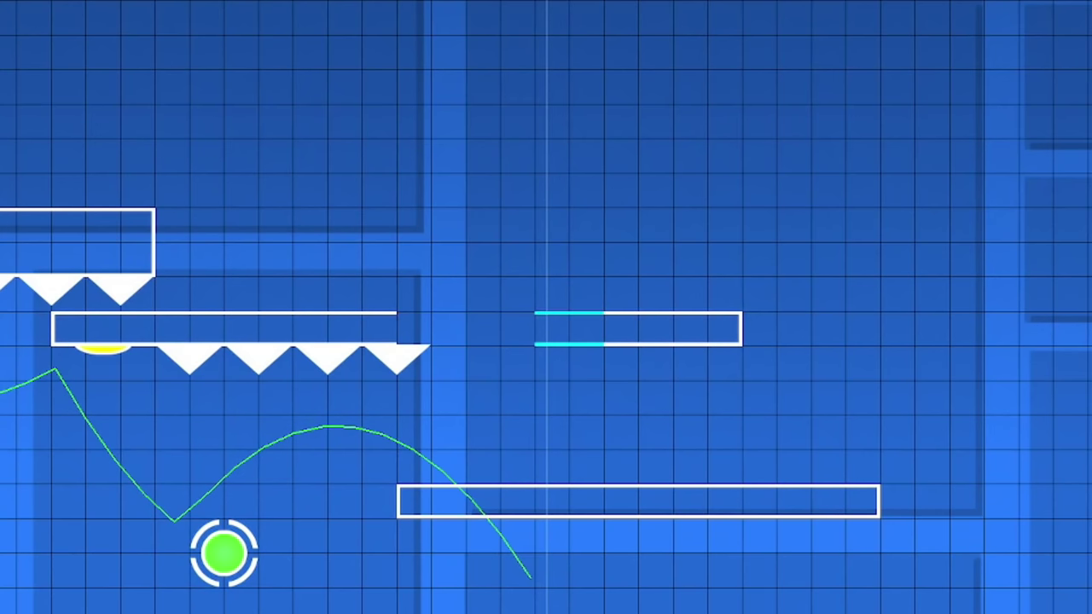
- Line the lower slab with four spikes and place an orb above the upper slab
{"action": "left_click", "coordinate": [604, 468]}
{"action": "left_click", "coordinate": [673, 468]}
{"action": "left_click", "coordinate": [742, 468]}
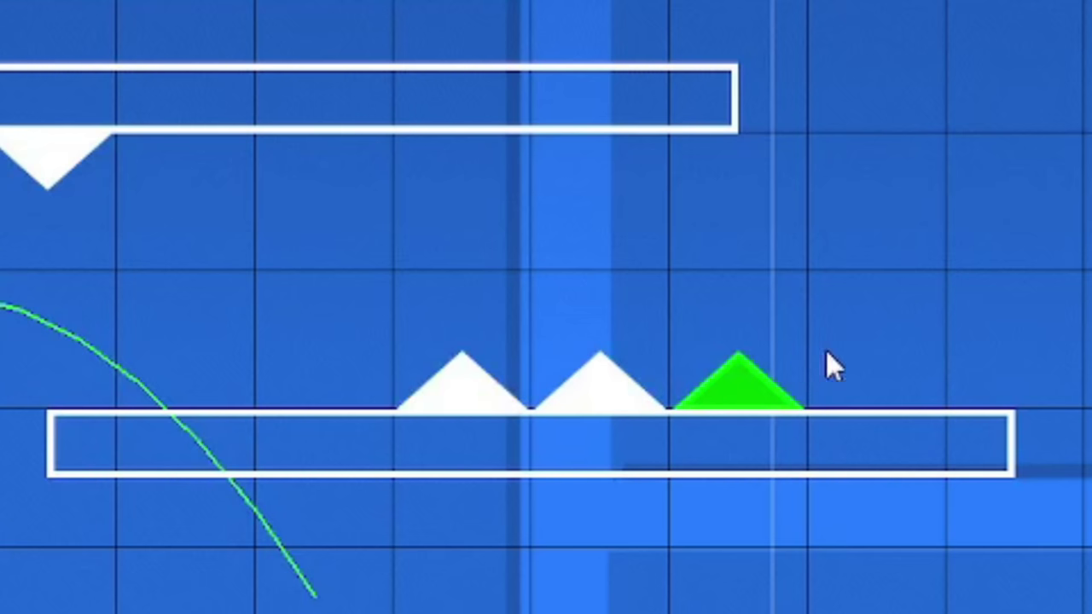
{"action": "left_click", "coordinate": [811, 467]}
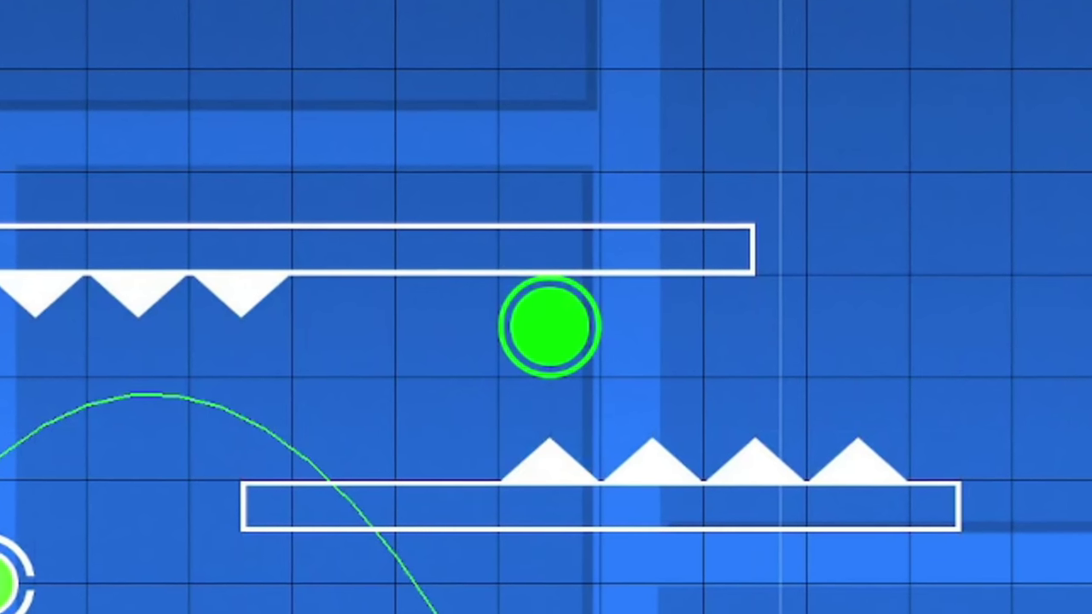
{"action": "left_click", "coordinate": [513, 220]}
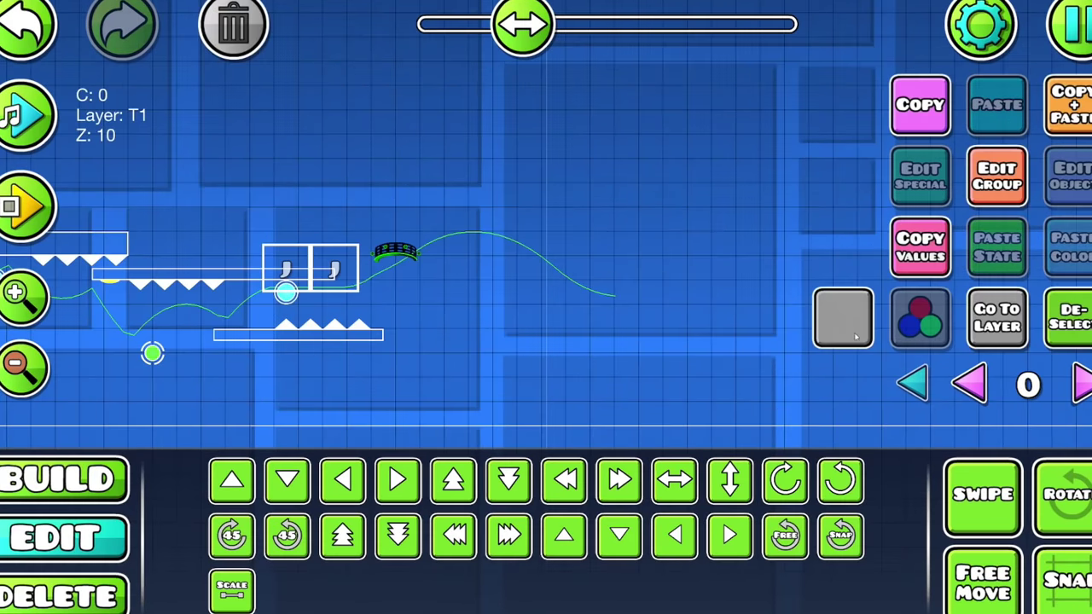
- Set the selected object's Z order in Edit Group
{"action": "left_click", "coordinate": [849, 324]}
{"action": "left_click", "coordinate": [997, 177]}
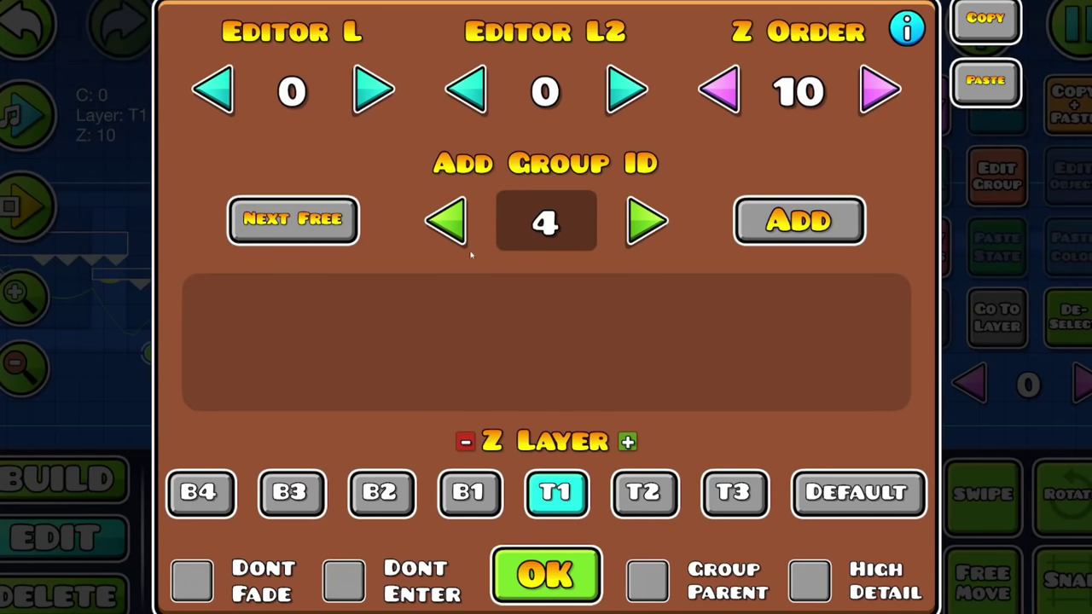
{"action": "left_click", "coordinate": [549, 563]}
{"action": "left_click_drag", "start_coordinate": [341, 299], "coordinate": [682, 201]}
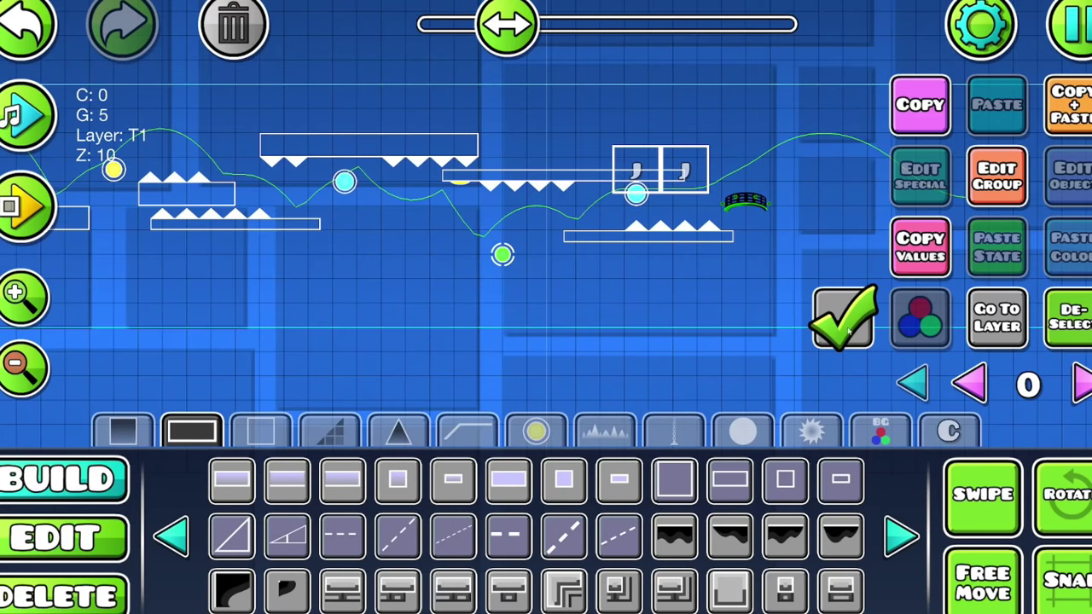
- Set the Move trigger to Move Y 20, time 0, target group 5, then select the right-hand spikes
{"action": "left_click", "coordinate": [878, 429]}
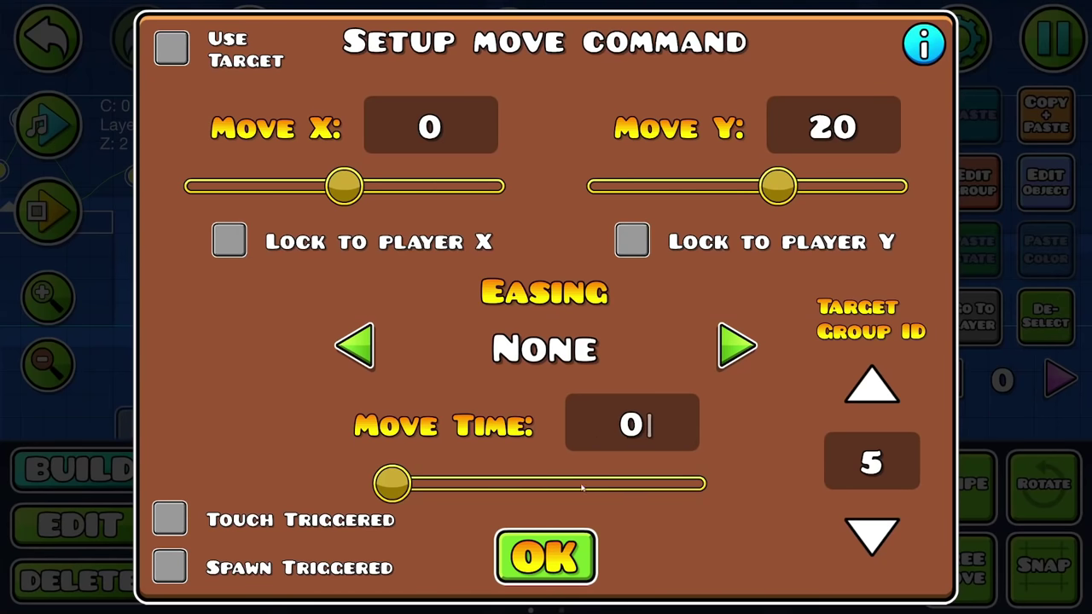
{"action": "left_click", "coordinate": [546, 557]}
{"action": "left_click", "coordinate": [1046, 316]}
{"action": "key", "text": "2"}
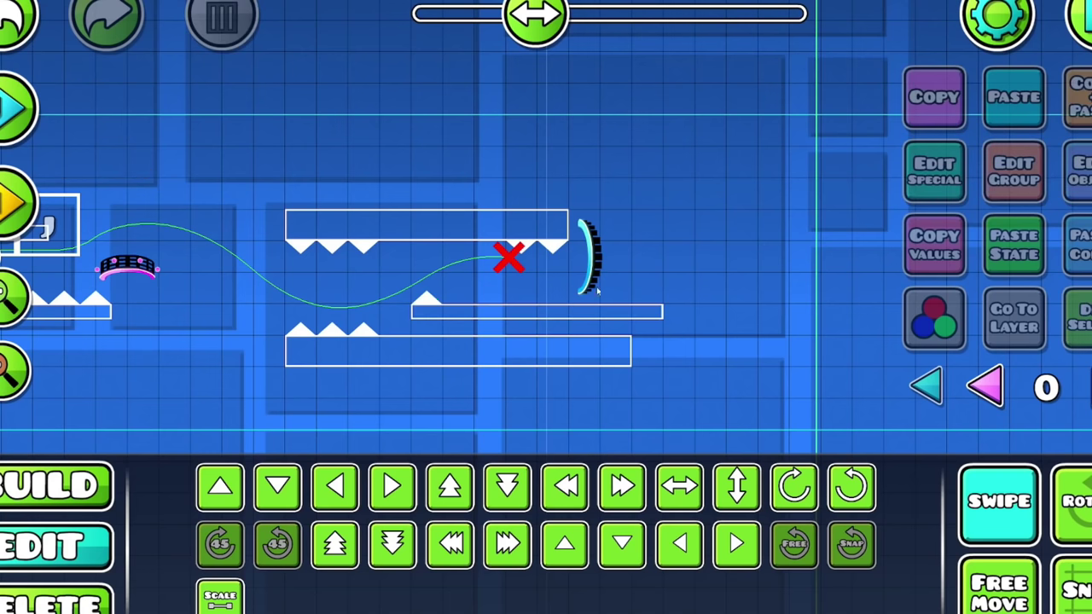
{"action": "left_click", "coordinate": [484, 213]}
{"action": "left_click_drag", "start_coordinate": [505, 267], "coordinate": [558, 190]}
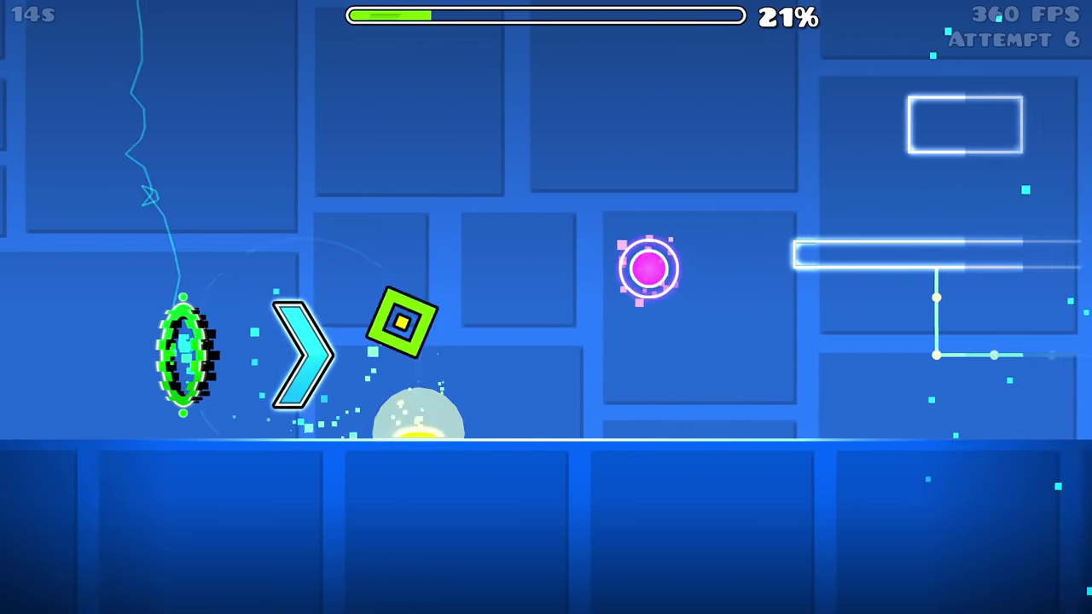
- Jump the spikes, tap the orbs including the green one, and fly the ship upward
{"action": "key", "text": "space"}
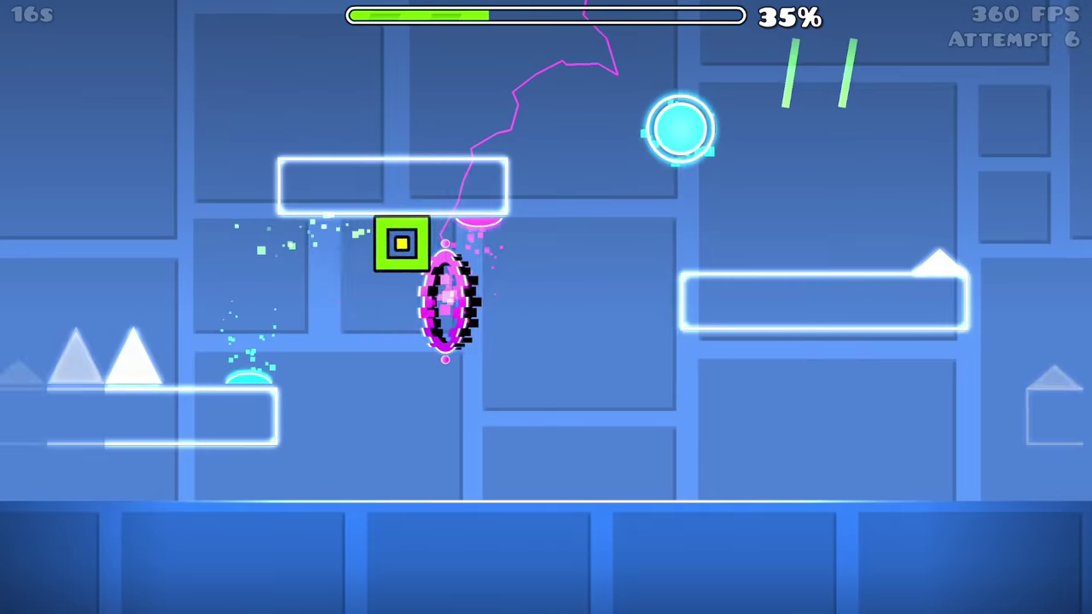
{"action": "key", "text": "space"}
{"action": "key", "text": "space"}
{"action": "key", "text": "space"}
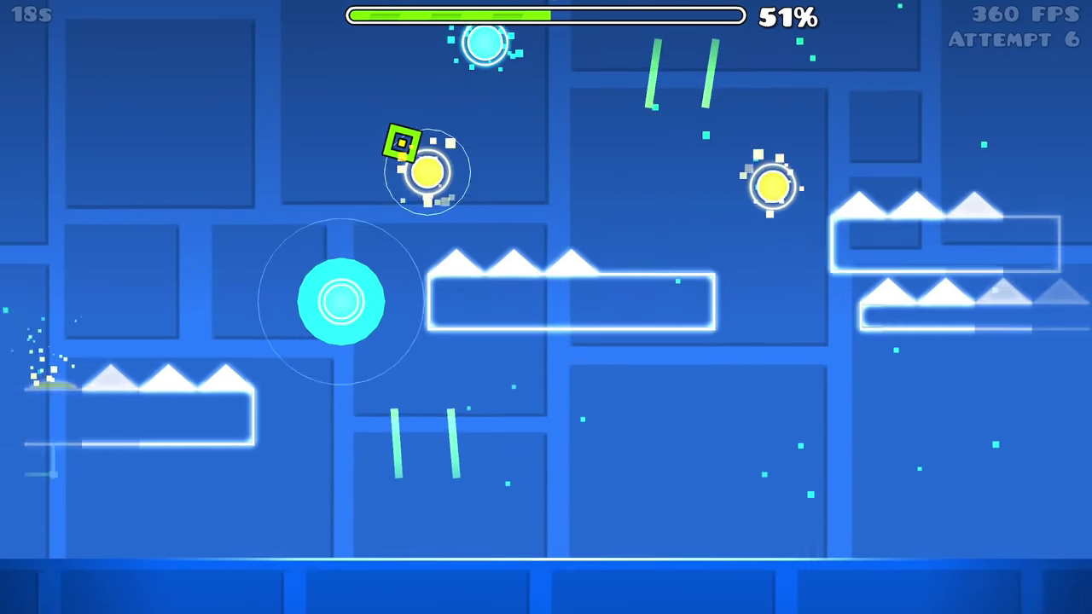
{"action": "key", "text": "space"}
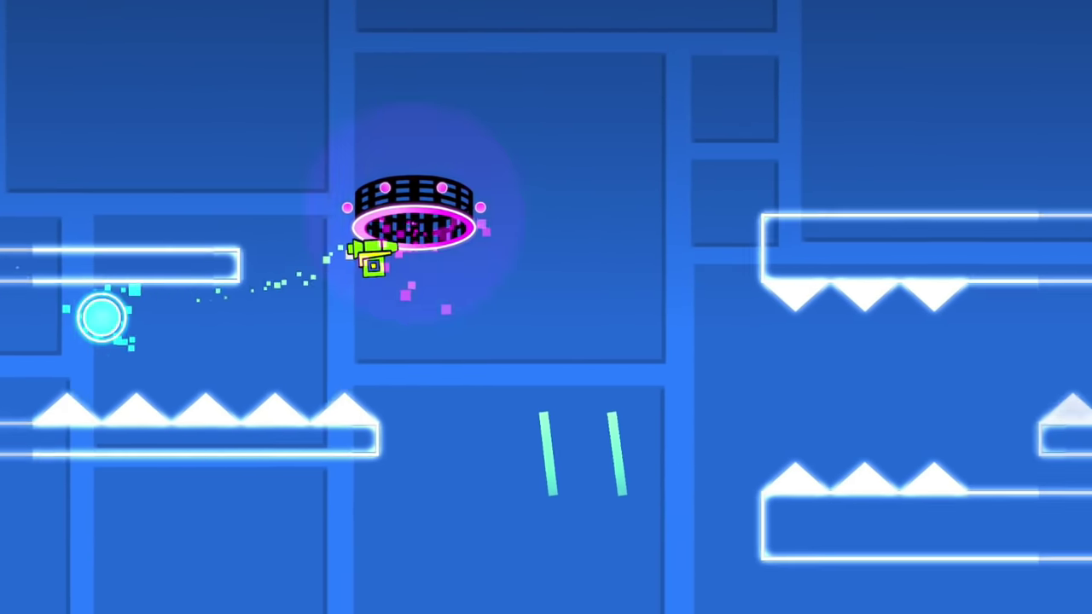
{"action": "key", "text": "space"}
{"action": "key", "text": "space"}
{"action": "key", "text": "space"}
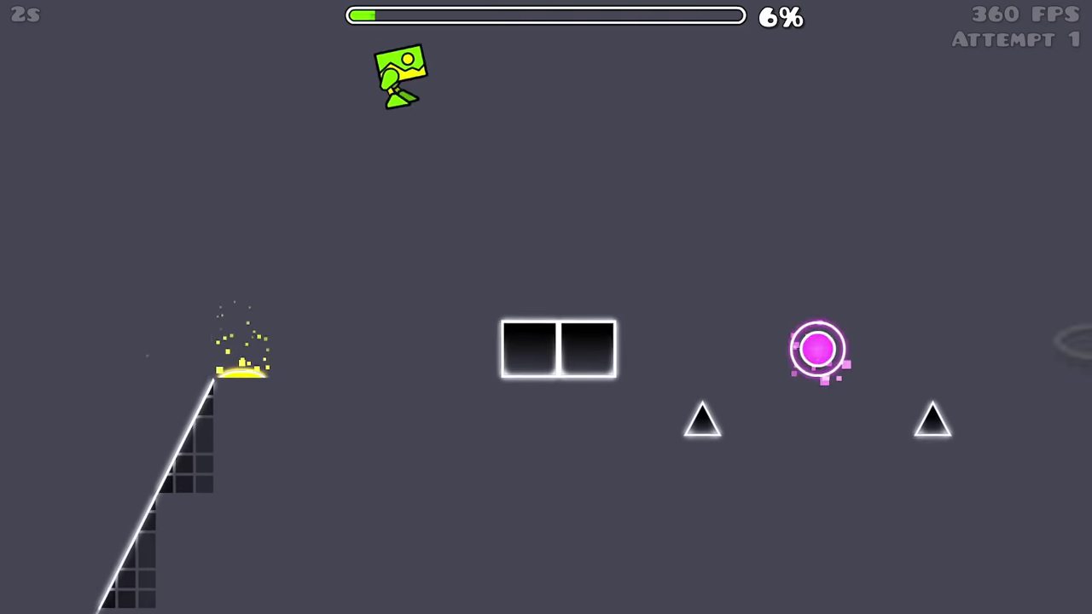
- Fly the ship upward through the corridor of glowing spikes
{"action": "key", "text": "space"}
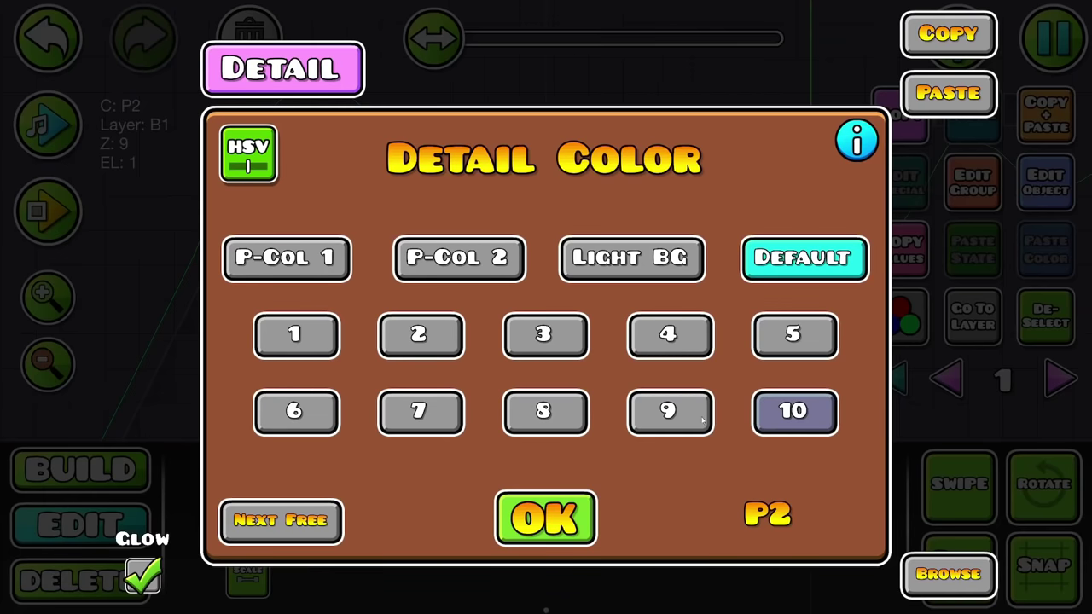
- Give the smoke detail colour channel 9 and confirm its colour
{"action": "left_click", "coordinate": [670, 412]}
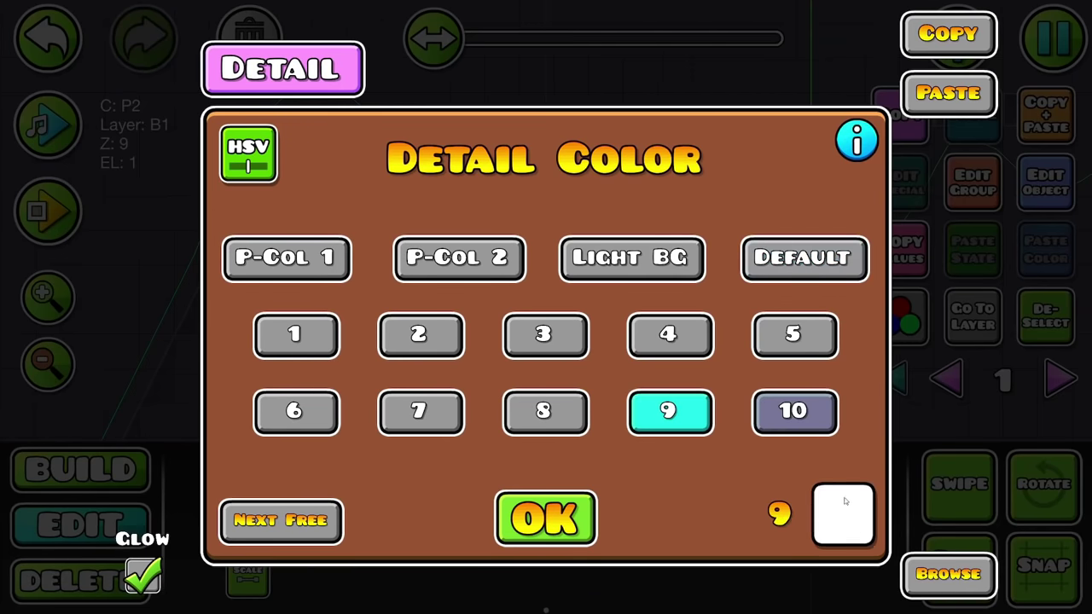
{"action": "left_click", "coordinate": [841, 512]}
{"action": "left_click", "coordinate": [546, 553]}
{"action": "left_click", "coordinate": [546, 518]}
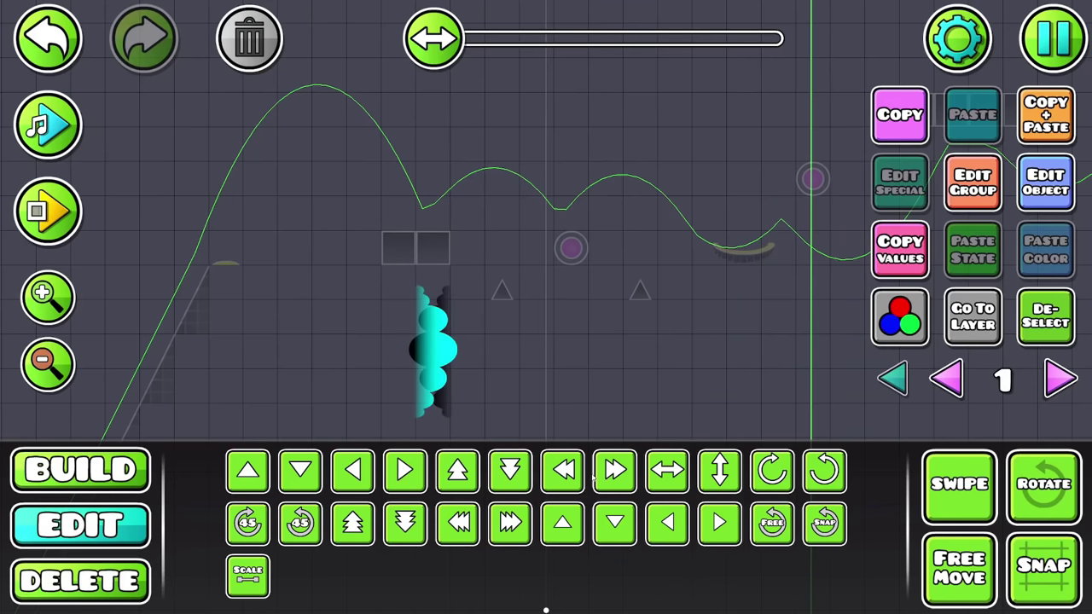
- Enlarge the smoke plume and tilt it
{"action": "left_click", "coordinate": [248, 577]}
{"action": "left_click", "coordinate": [784, 321]}
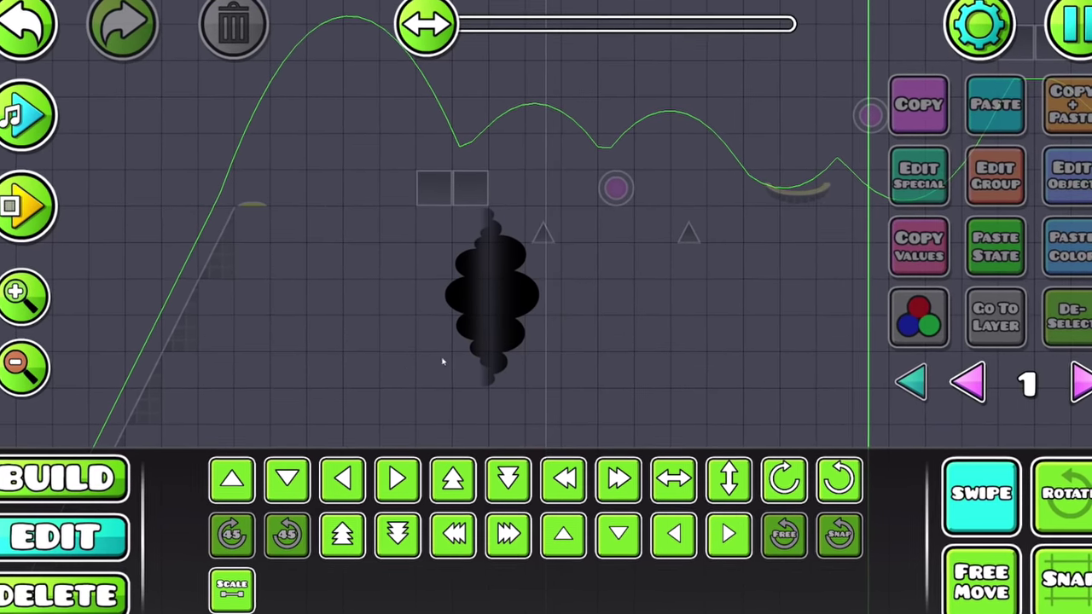
{"action": "left_click", "coordinate": [461, 346]}
{"action": "key", "text": "r"}
{"action": "left_click_drag", "start_coordinate": [607, 295], "coordinate": [611, 256]}
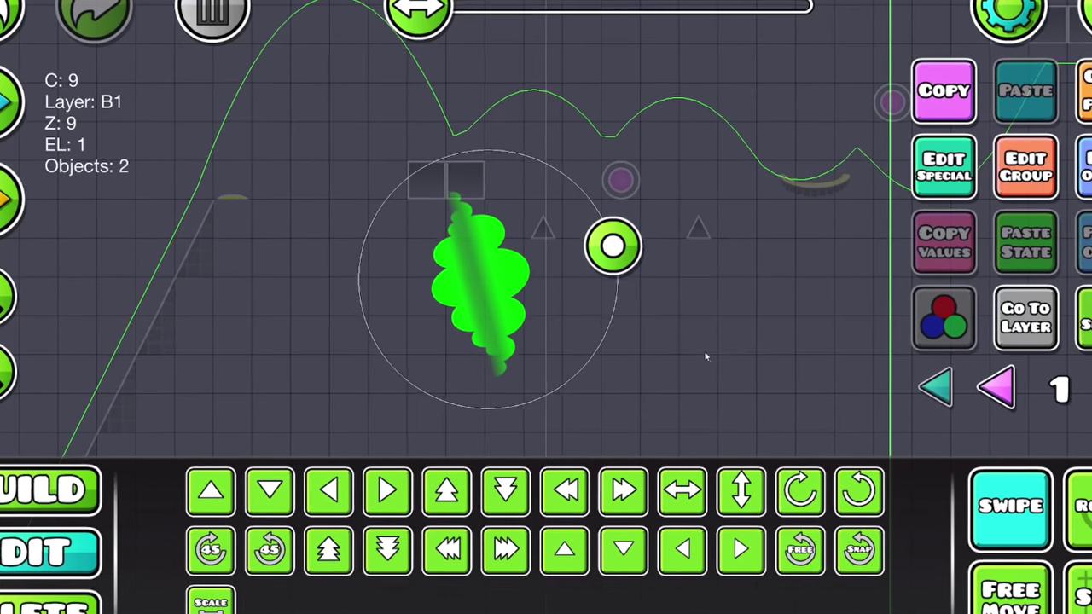
- Send the smoke back to Z layer B4
{"action": "left_click", "coordinate": [1085, 166]}
{"action": "left_click", "coordinate": [171, 498]}
{"action": "left_click", "coordinate": [537, 587]}
{"action": "left_click", "coordinate": [850, 339]}
- Rotate the cyan smoke upright and change its opacity
{"action": "left_click", "coordinate": [491, 298]}
{"action": "key", "text": "r"}
{"action": "left_click_drag", "start_coordinate": [606, 330], "coordinate": [680, 335]}
{"action": "key", "text": "r"}
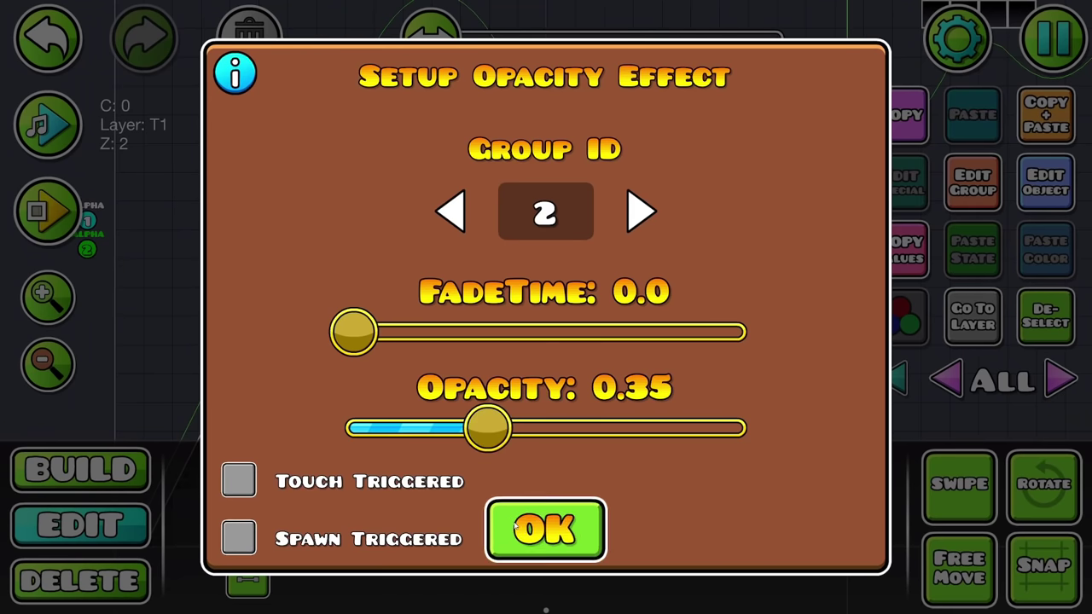
{"action": "left_click", "coordinate": [515, 528]}
- Scale the smoke plumes to 0.65 and edit their group settings
{"action": "left_click_drag", "start_coordinate": [777, 342], "coordinate": [671, 378]}
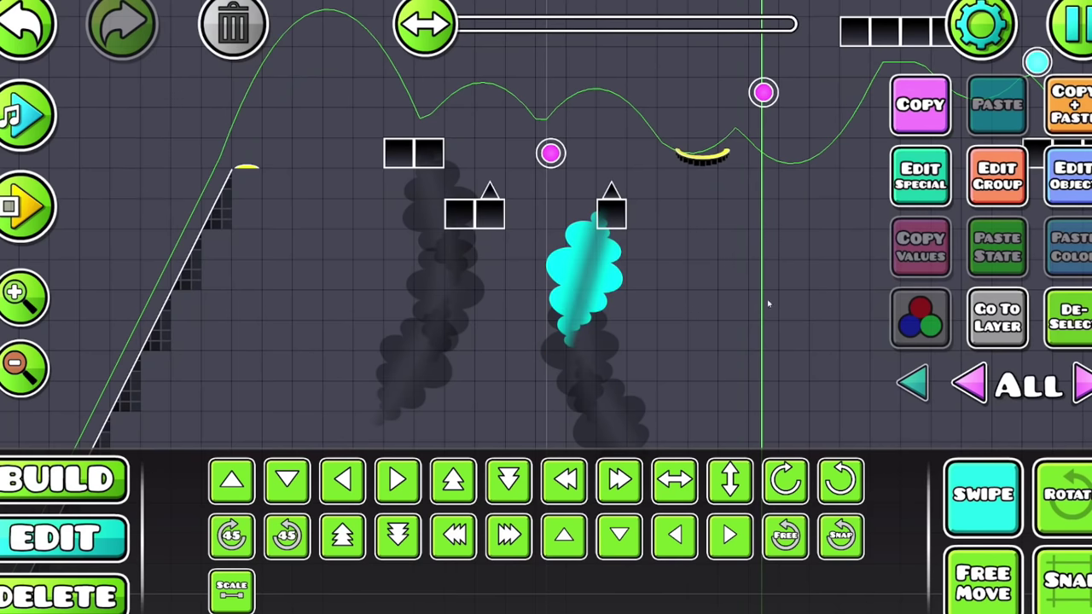
{"action": "left_click", "coordinate": [232, 589]}
{"action": "left_click_drag", "start_coordinate": [585, 231], "coordinate": [460, 242]}
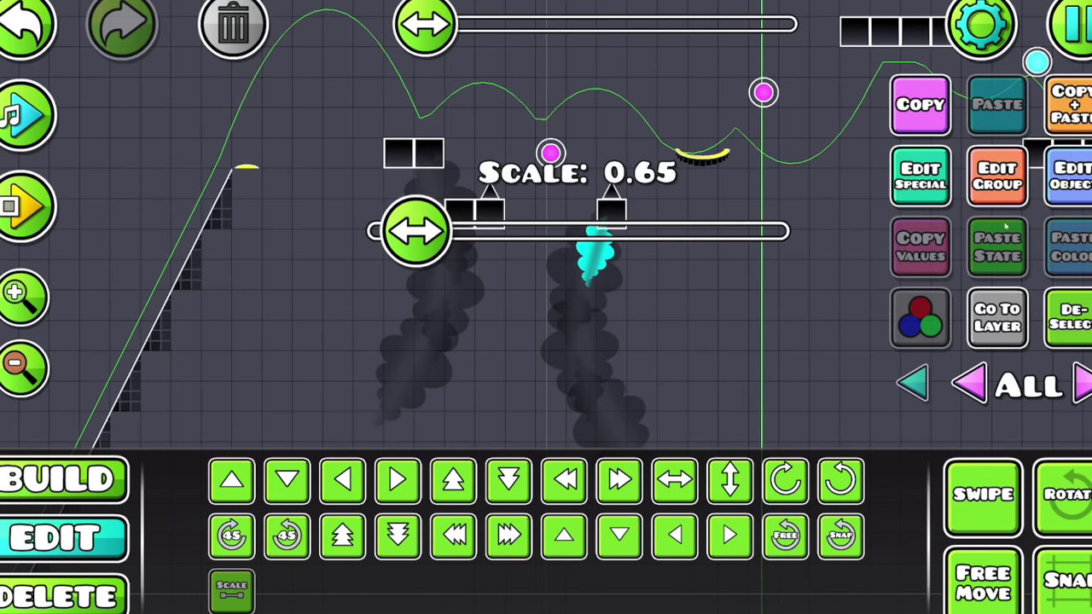
{"action": "left_click", "coordinate": [991, 184]}
{"action": "left_click", "coordinate": [546, 573]}
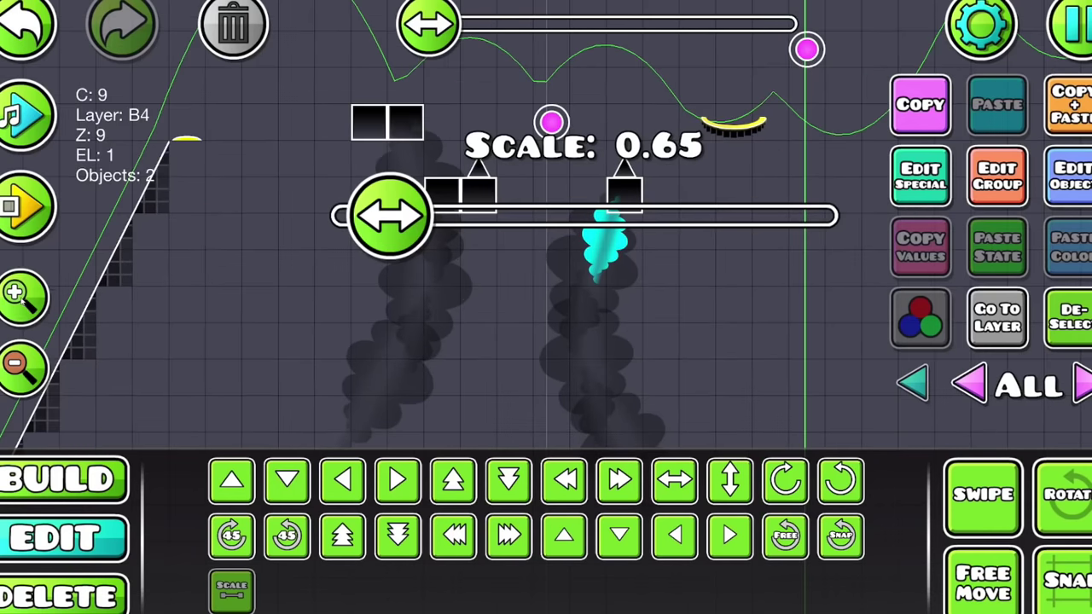
{"action": "left_click_drag", "start_coordinate": [682, 299], "coordinate": [521, 299]}
{"action": "left_click", "coordinate": [1062, 495]}
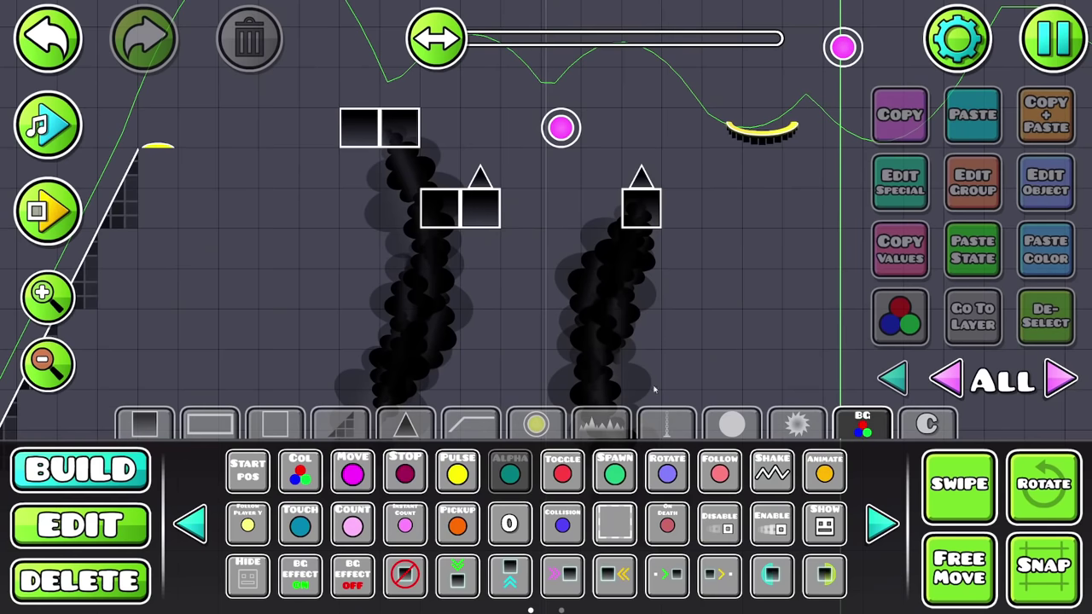
- Place a diamond shape right of the smoke and enlarge it to about 1.36 scale
{"action": "left_click", "coordinate": [731, 424]}
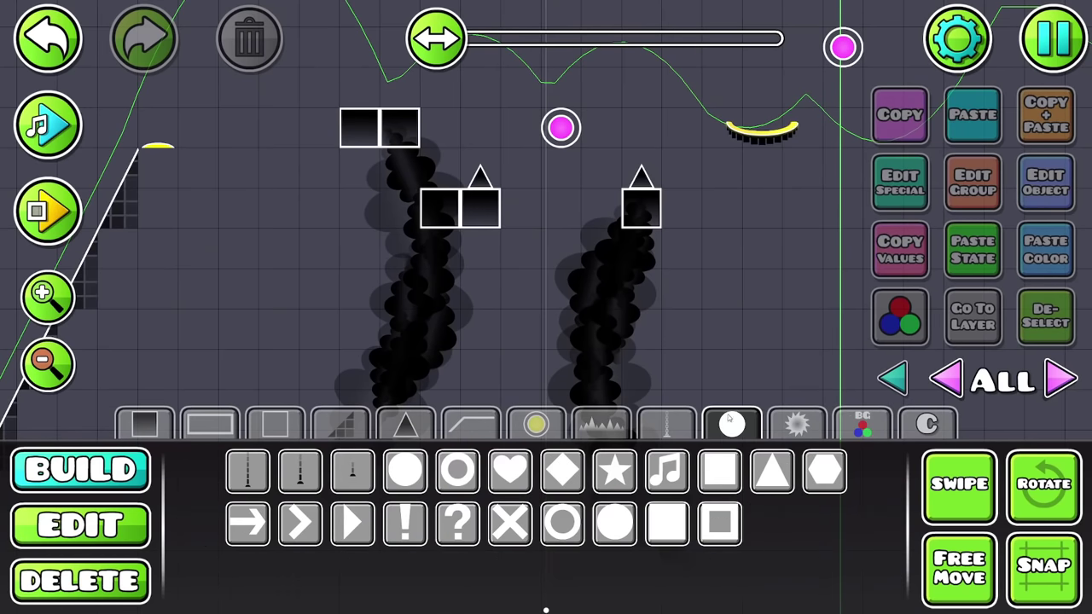
{"action": "left_click_drag", "start_coordinate": [688, 383], "coordinate": [651, 339]}
{"action": "left_click", "coordinate": [560, 472]}
{"action": "left_click_drag", "start_coordinate": [725, 282], "coordinate": [509, 264]}
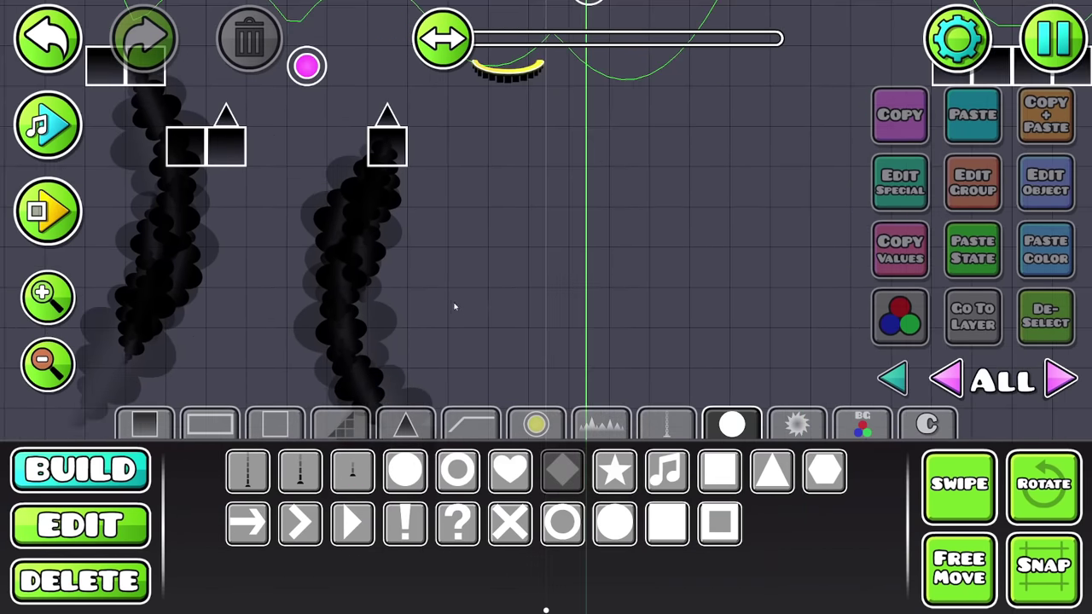
{"action": "left_click", "coordinate": [507, 266]}
{"action": "left_click", "coordinate": [82, 524]}
{"action": "left_click", "coordinate": [243, 572]}
{"action": "left_click_drag", "start_coordinate": [442, 210], "coordinate": [569, 222]}
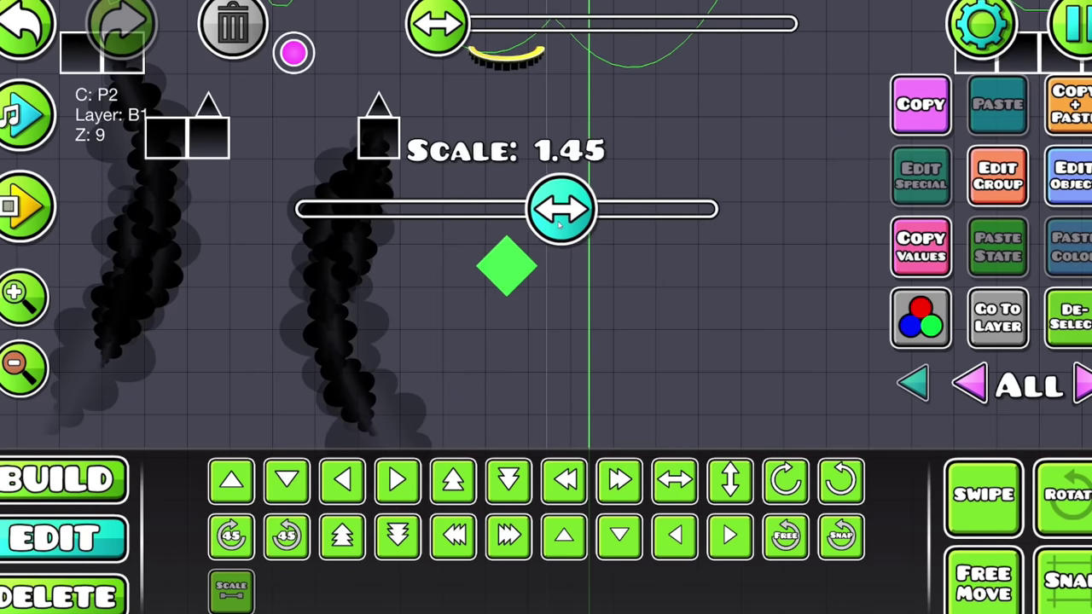
- Colour the diamond pale yellow using colour channel 2
{"action": "left_click", "coordinate": [1062, 179]}
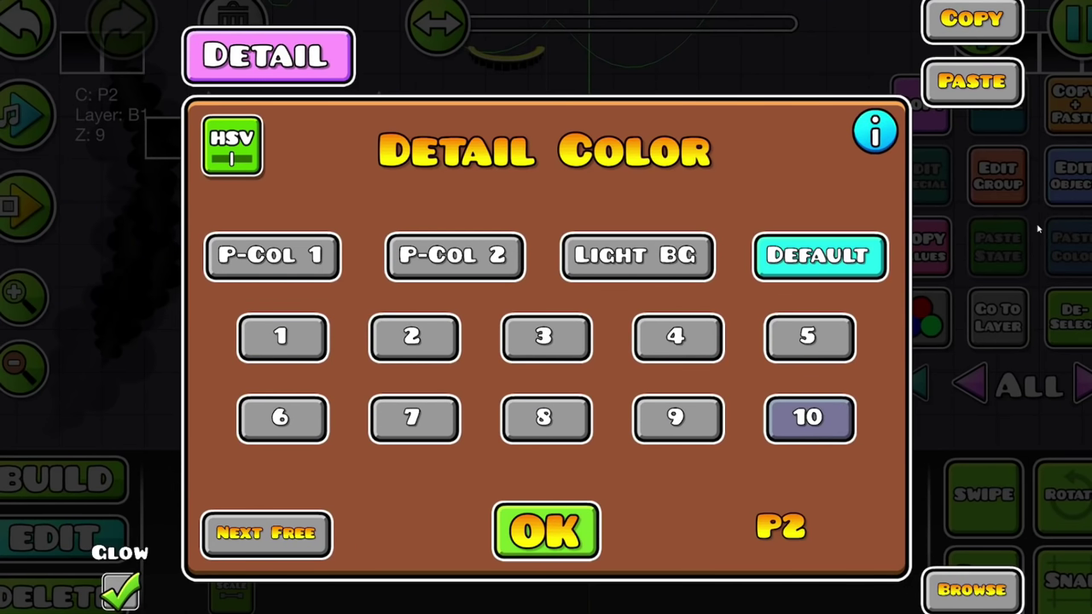
{"action": "left_click", "coordinate": [412, 335]}
{"action": "left_click", "coordinate": [841, 514]}
{"action": "left_click", "coordinate": [466, 387]}
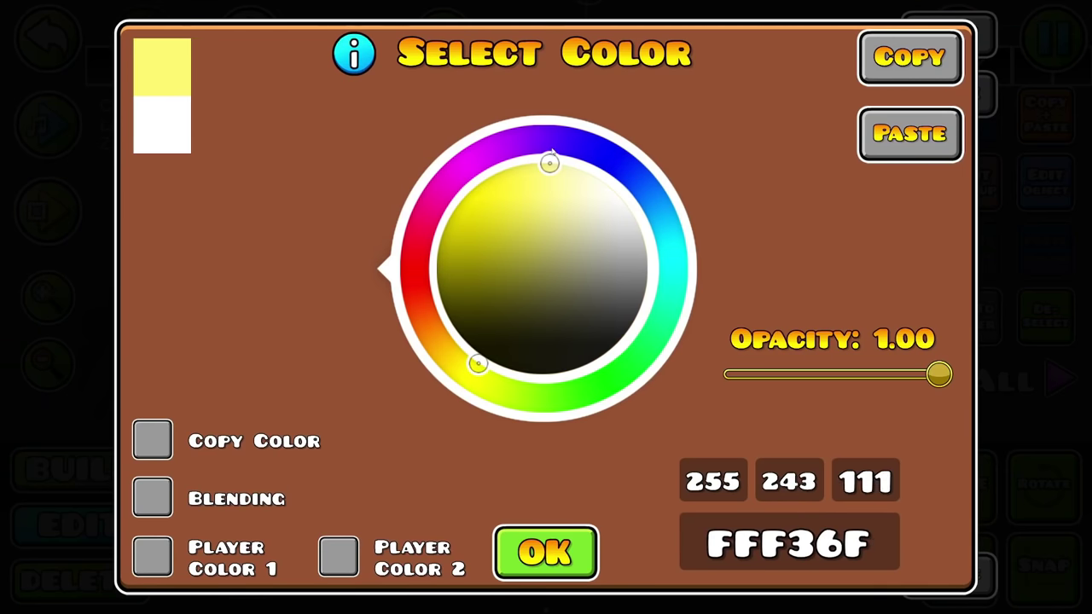
{"action": "left_click", "coordinate": [546, 552]}
{"action": "left_click", "coordinate": [545, 517]}
{"action": "left_click", "coordinate": [1046, 316]}
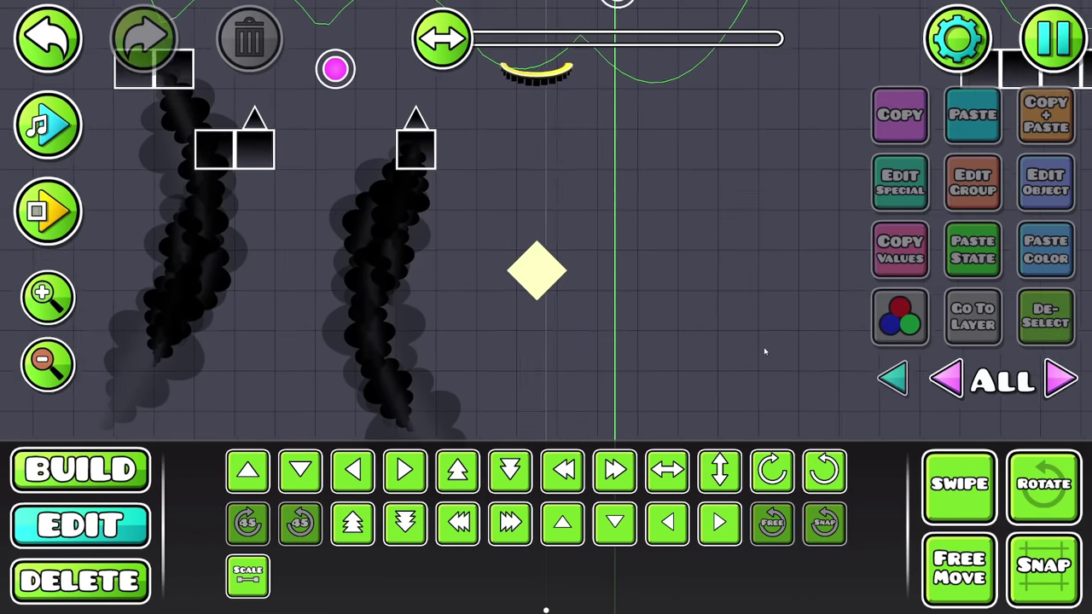
- Give the yellow diamond the new group ID 3
{"action": "left_click", "coordinate": [546, 290]}
{"action": "left_click", "coordinate": [1046, 182]}
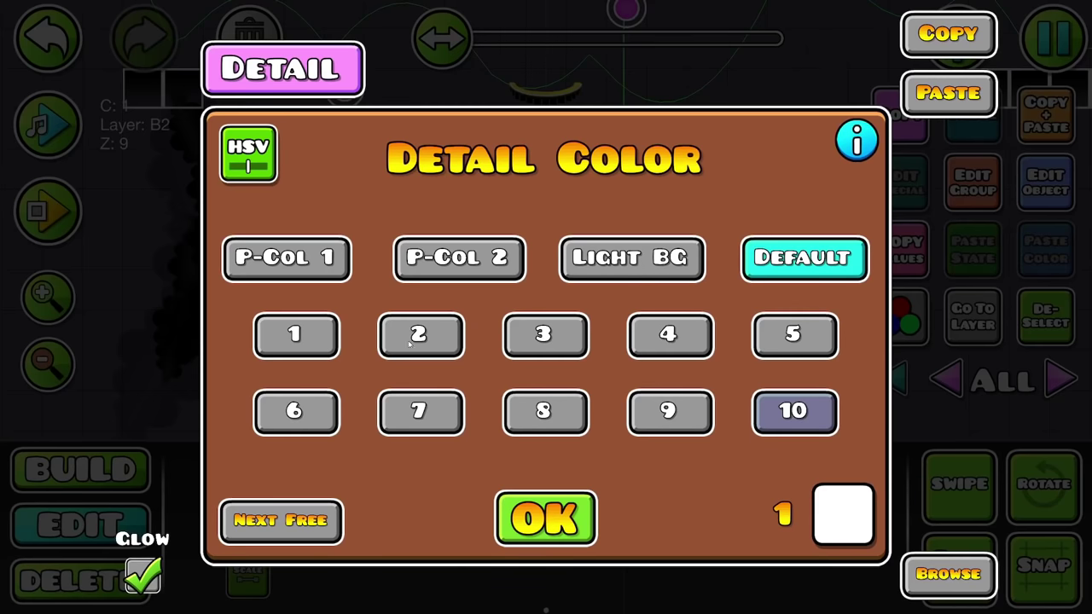
{"action": "left_click", "coordinate": [546, 517]}
{"action": "left_click", "coordinate": [973, 182]}
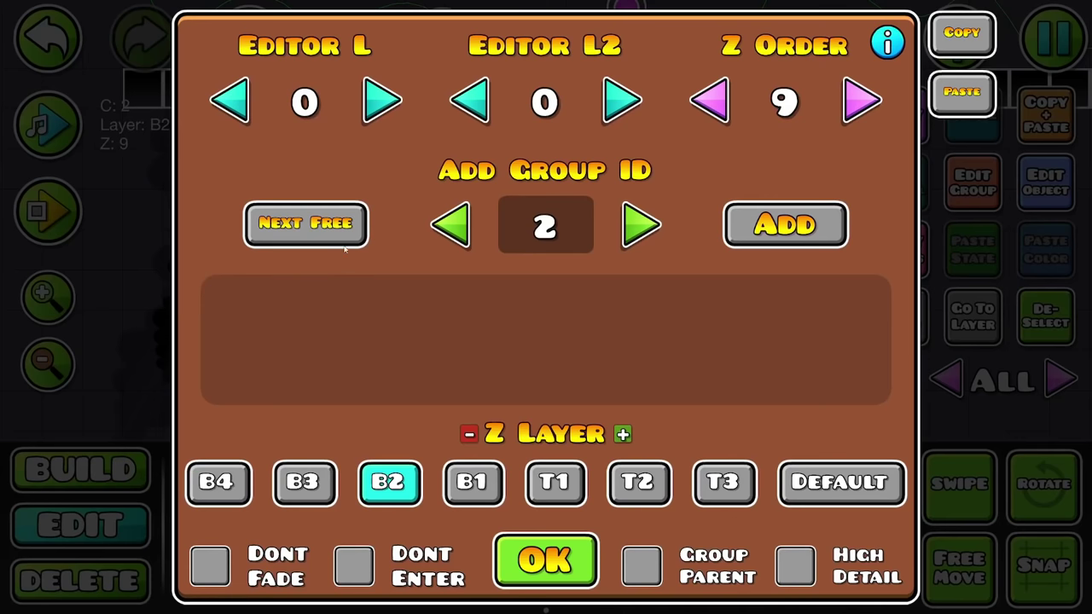
{"action": "left_click", "coordinate": [546, 560]}
- Turn on Dont Enter for the glowing diamond and move it to layer B3
{"action": "left_click", "coordinate": [64, 530]}
{"action": "left_click", "coordinate": [973, 182]}
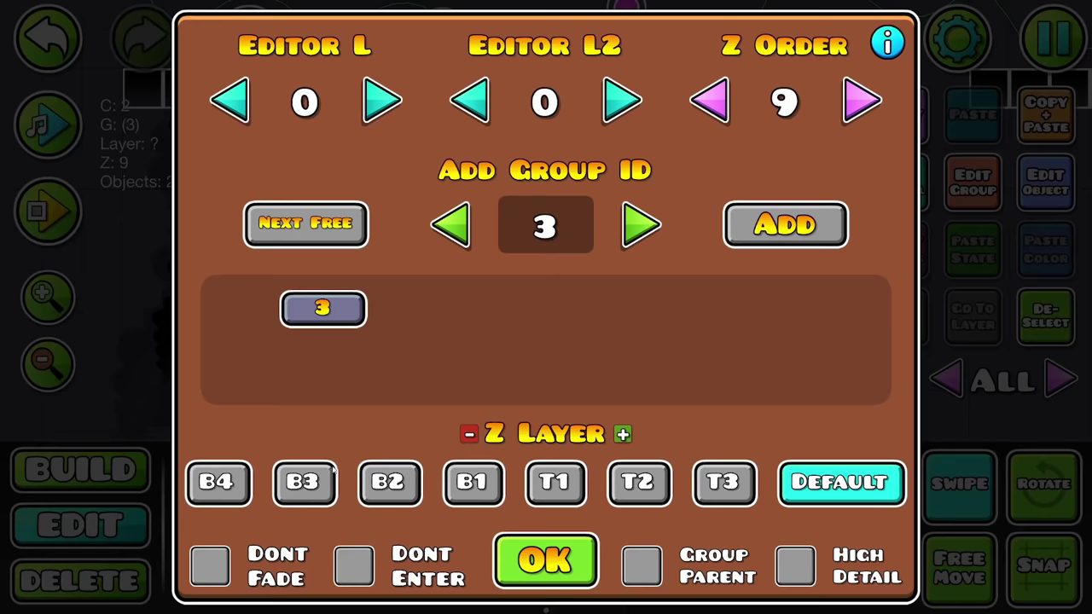
{"action": "left_click", "coordinate": [354, 565]}
{"action": "left_click", "coordinate": [304, 481]}
{"action": "left_click", "coordinate": [546, 560]}
{"action": "left_click", "coordinate": [643, 334]}
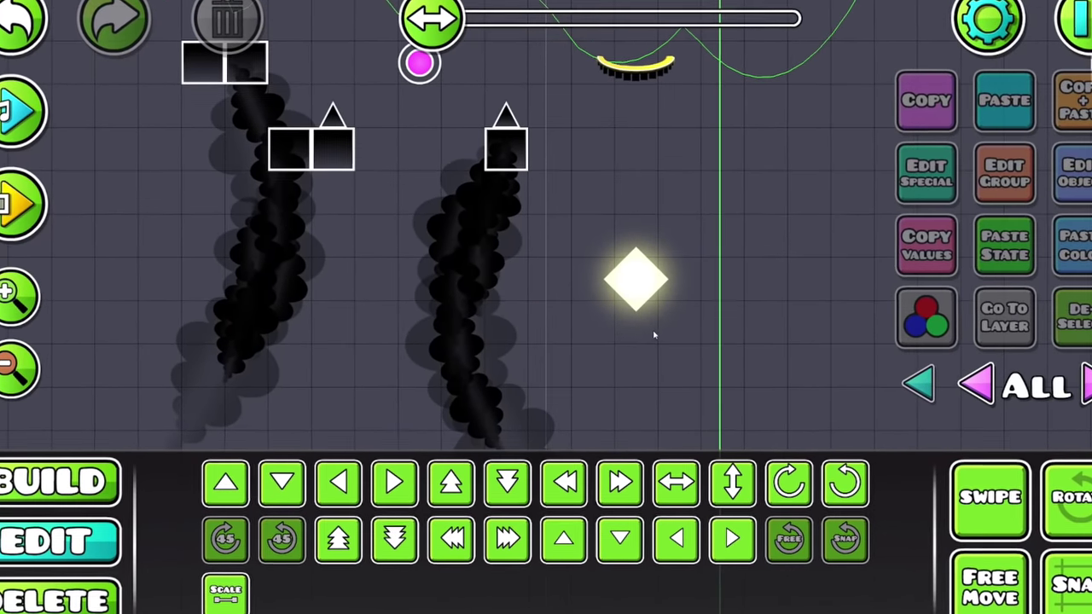
- Point the opacity trigger's target group ID at the diamond's group 3
{"action": "left_click_drag", "start_coordinate": [654, 335], "coordinate": [722, 331]}
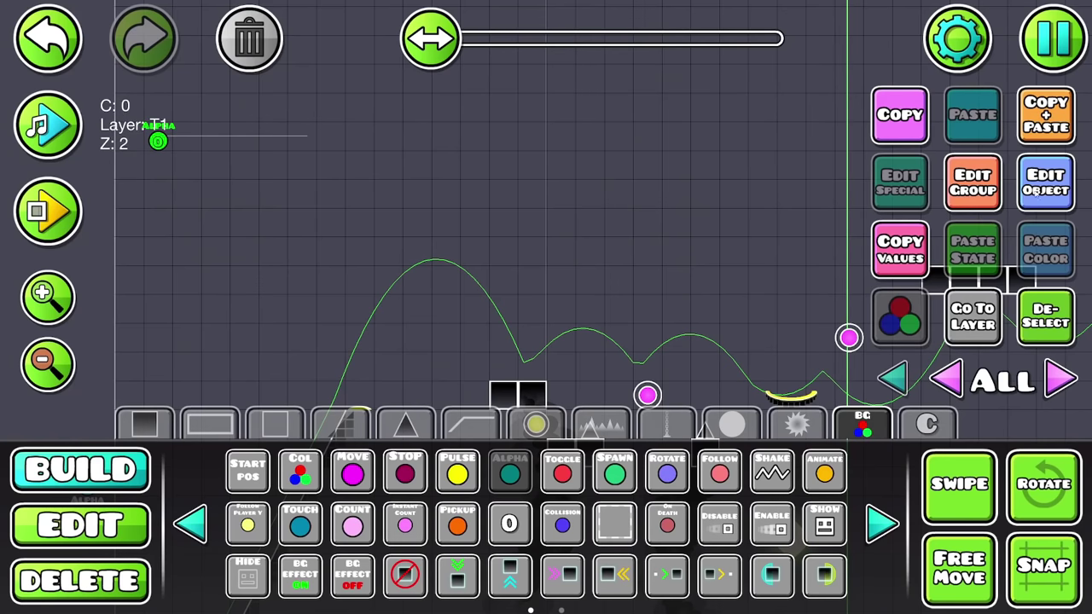
{"action": "left_click", "coordinate": [1034, 192]}
{"action": "left_click", "coordinate": [539, 221]}
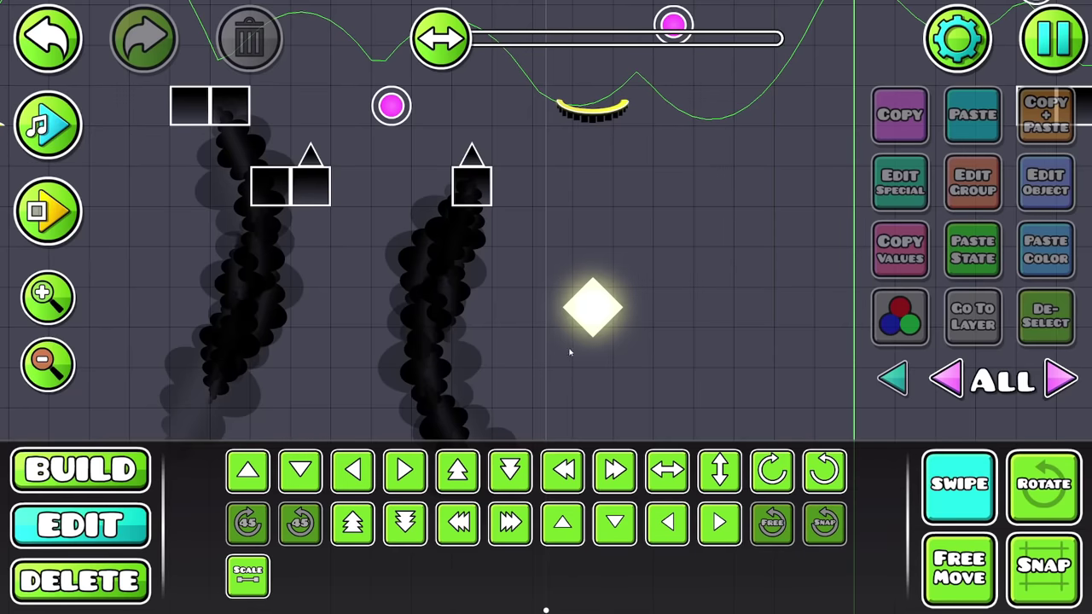
{"action": "left_click", "coordinate": [570, 352]}
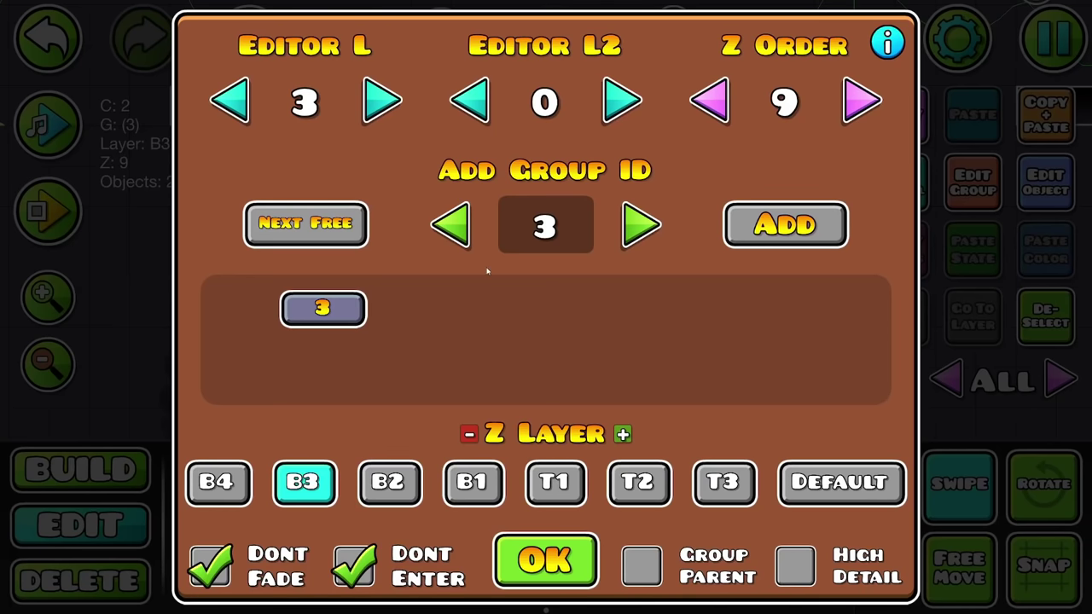
- Enlarge the selected diamond copy to about 1.28 scale
{"action": "left_click", "coordinate": [546, 561]}
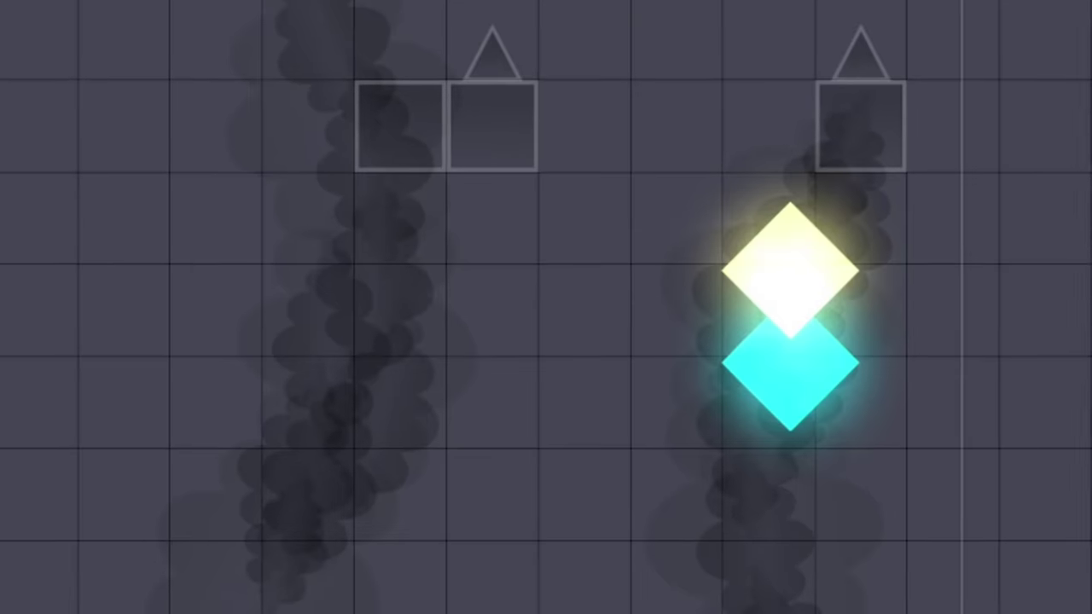
{"action": "left_click_drag", "start_coordinate": [462, 255], "coordinate": [454, 256]}
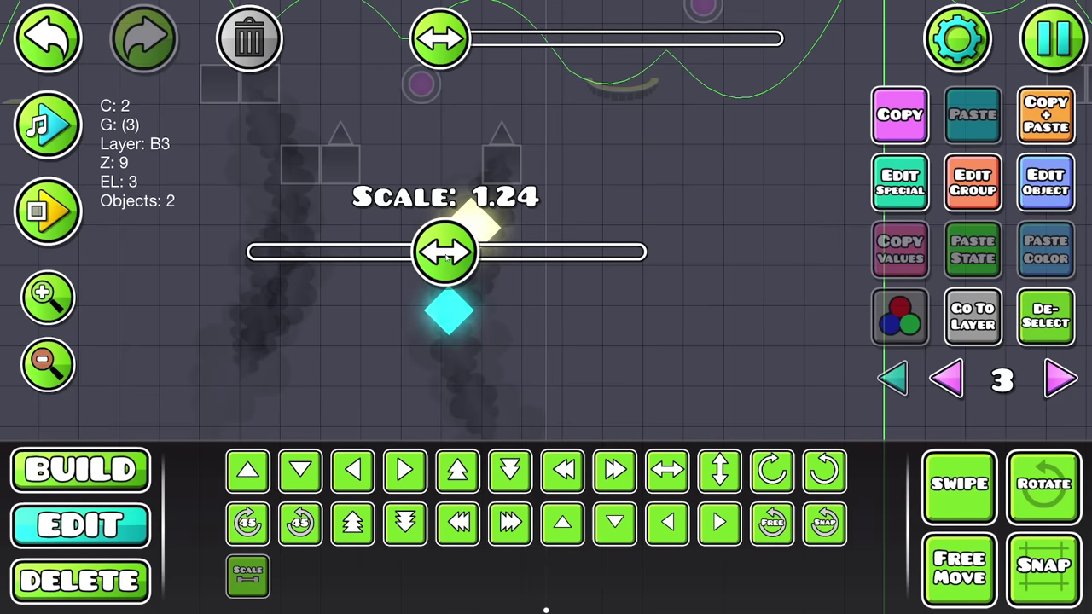
{"action": "left_click", "coordinate": [615, 238]}
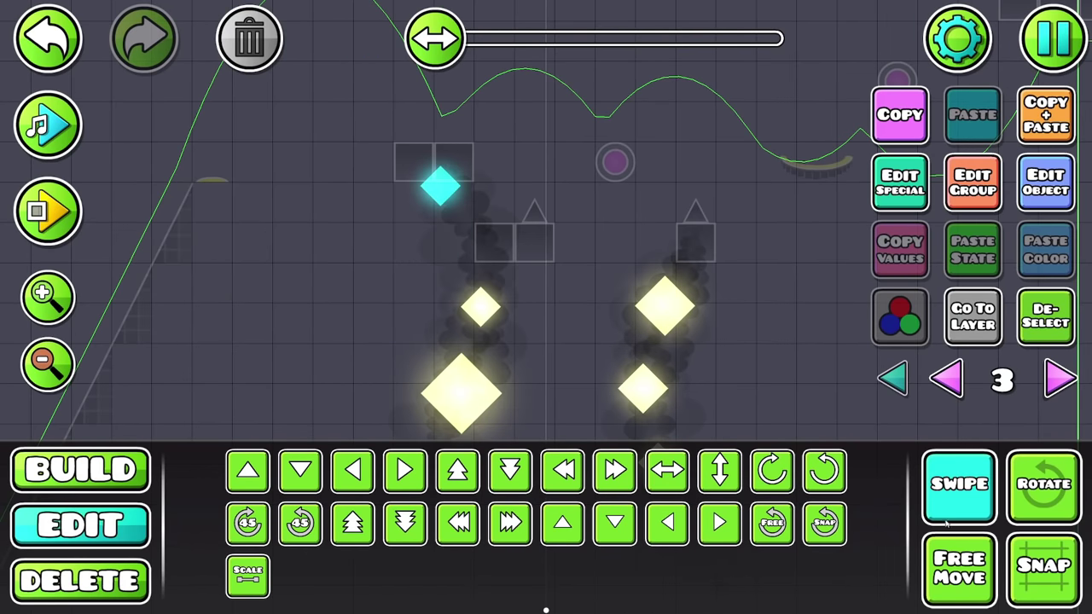
{"action": "left_click", "coordinate": [252, 580]}
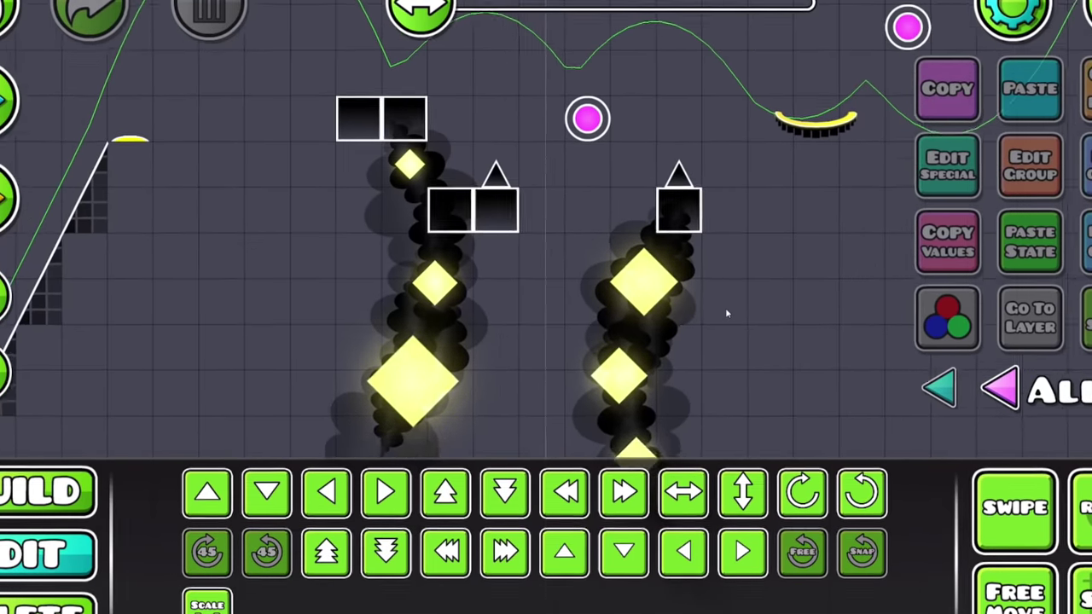
{"action": "left_click_drag", "start_coordinate": [700, 309], "coordinate": [624, 266]}
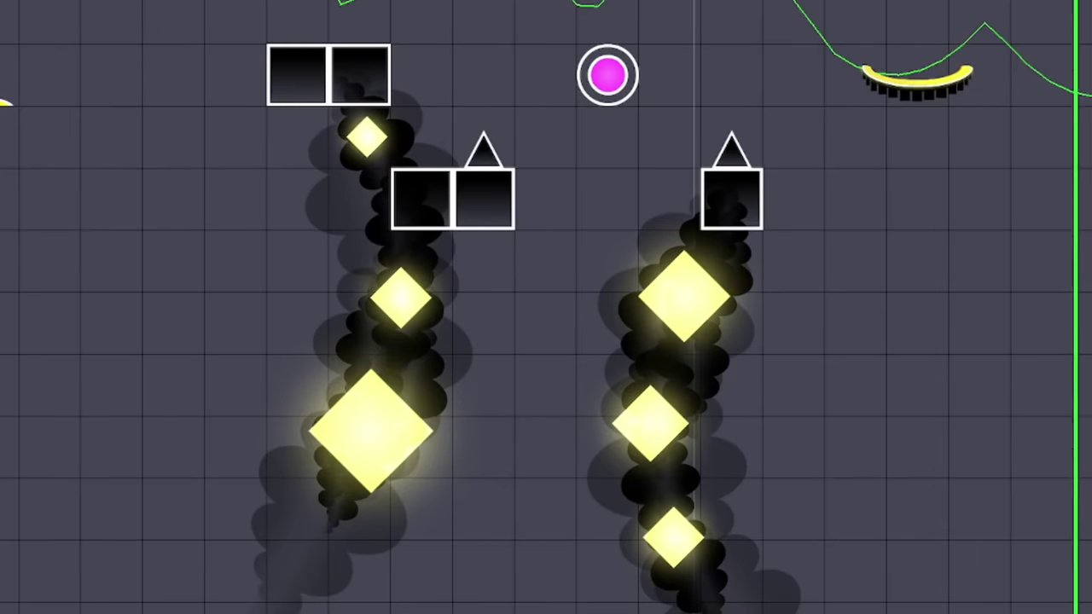
- Place another small diamond decoration and shrink both selected copies to about 0.97 scale
{"action": "left_click", "coordinate": [614, 523]}
{"action": "left_click", "coordinate": [648, 263]}
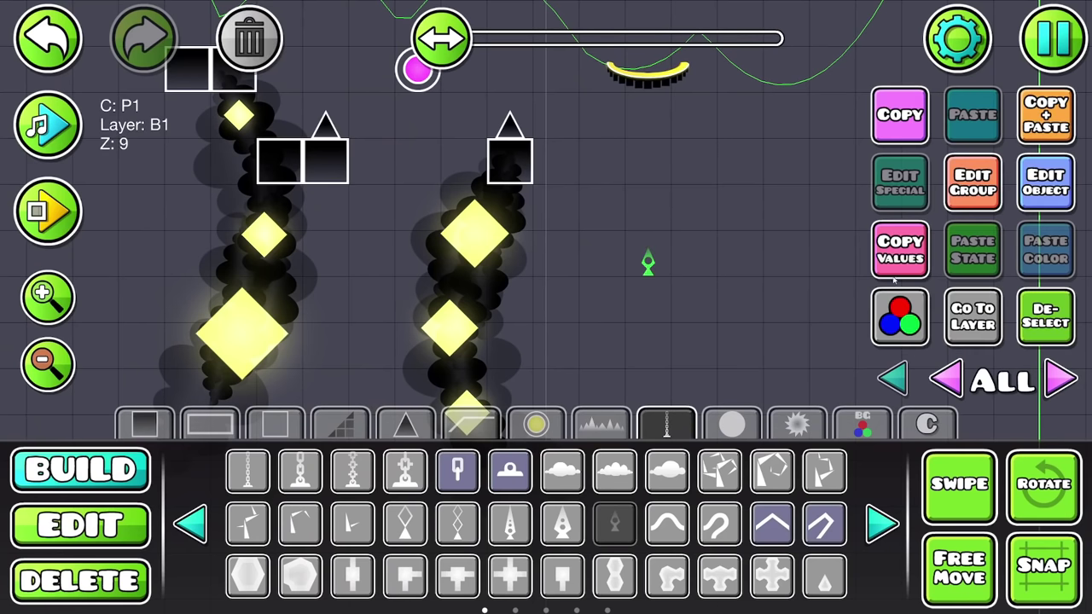
{"action": "left_click", "coordinate": [81, 525]}
{"action": "left_click", "coordinate": [649, 273]}
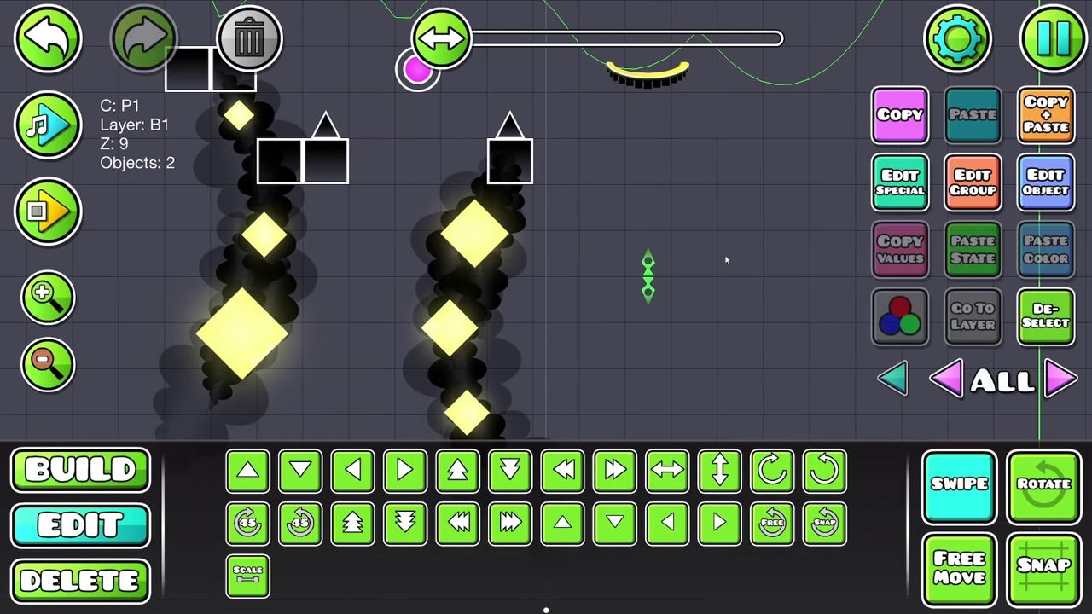
{"action": "left_click", "coordinate": [246, 574]}
{"action": "left_click_drag", "start_coordinate": [585, 217], "coordinate": [566, 220]}
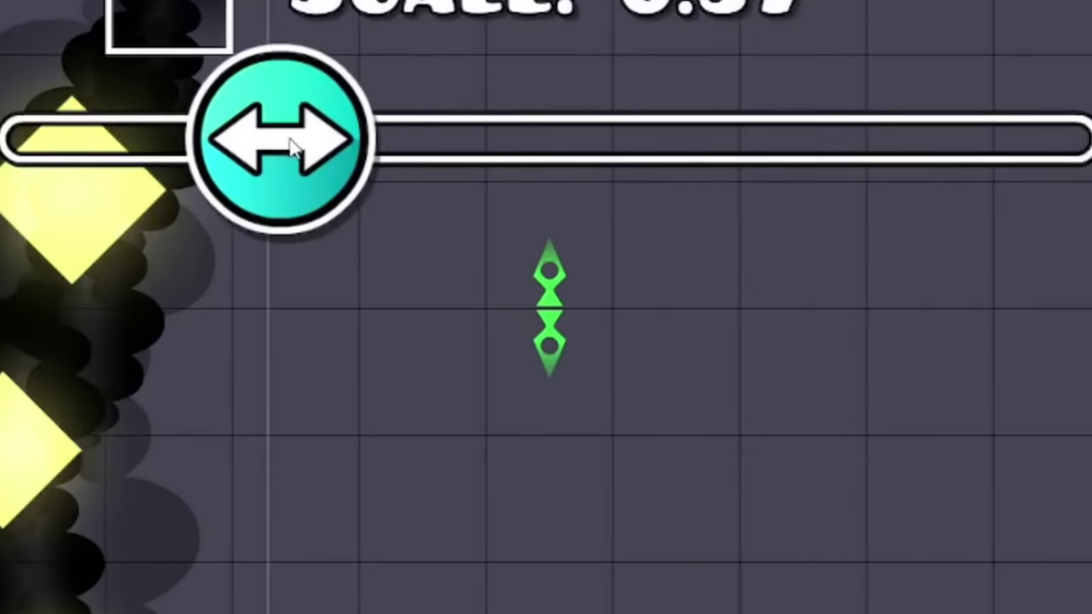
{"action": "left_click_drag", "start_coordinate": [290, 145], "coordinate": [209, 141]}
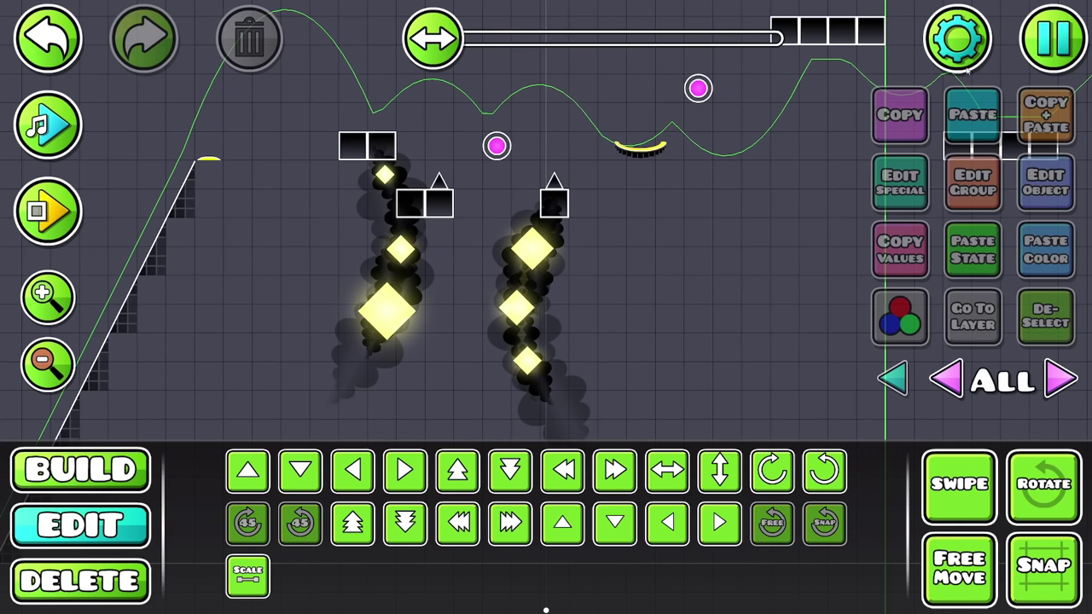
{"action": "left_click", "coordinate": [958, 37]}
- Darken the level background colour to 1F1F26 and copy the background channel
{"action": "left_click", "coordinate": [319, 117]}
{"action": "left_click_drag", "start_coordinate": [591, 295], "coordinate": [590, 324]}
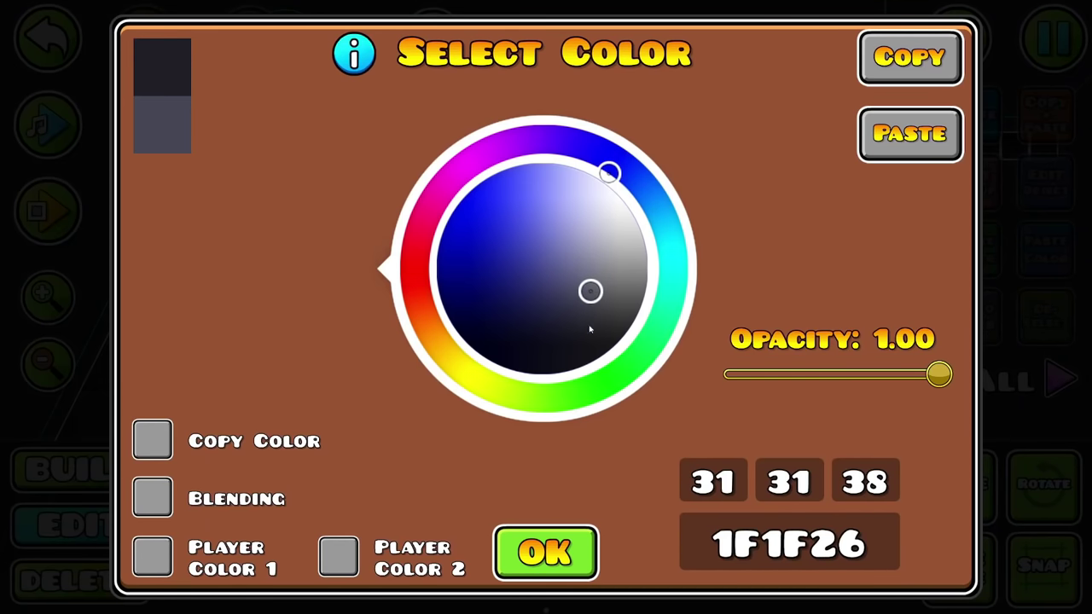
{"action": "left_click", "coordinate": [546, 552]}
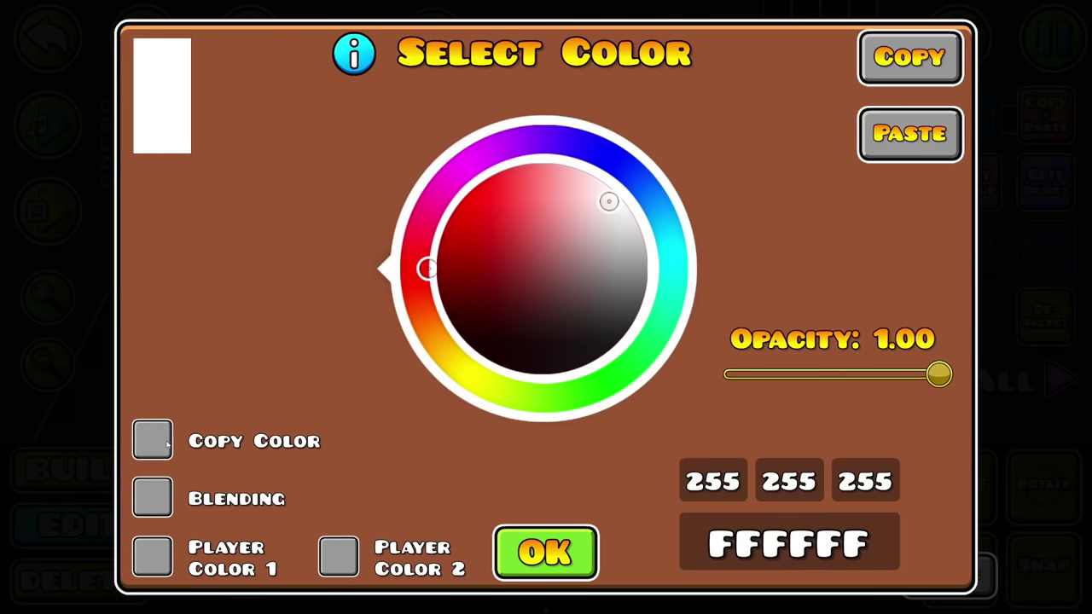
{"action": "left_click", "coordinate": [153, 441]}
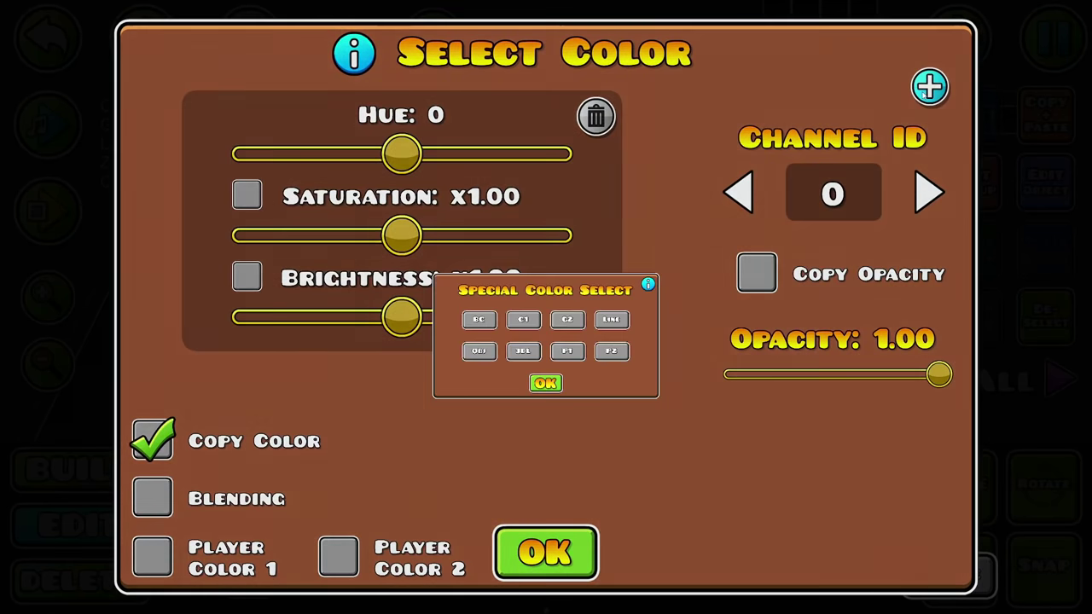
{"action": "left_click", "coordinate": [342, 287]}
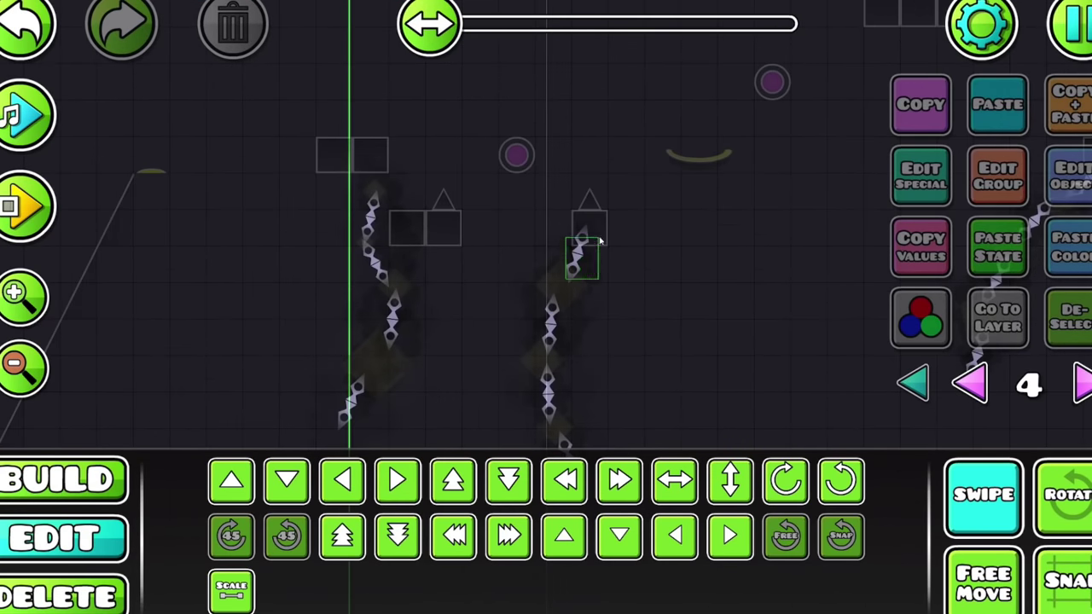
- Enlarge the decoration between the upper blocks to 3.70 scale
{"action": "left_click_drag", "start_coordinate": [572, 363], "coordinate": [646, 461]}
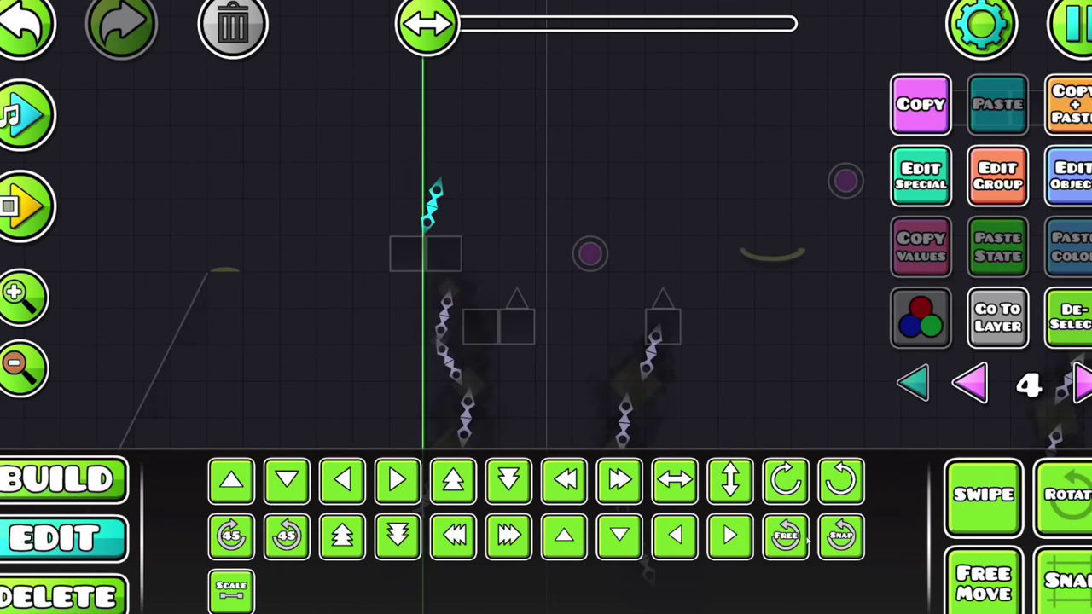
{"action": "left_click", "coordinate": [998, 175]}
{"action": "left_click", "coordinate": [546, 572]}
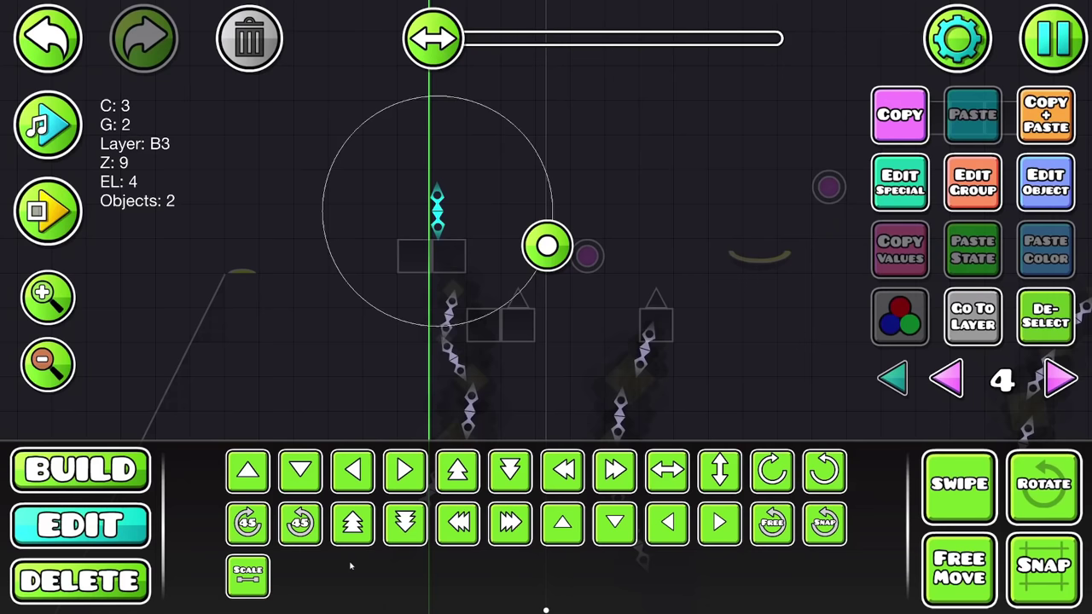
{"action": "left_click", "coordinate": [231, 586]}
{"action": "left_click_drag", "start_coordinate": [473, 155], "coordinate": [860, 171]}
{"action": "left_click_drag", "start_coordinate": [818, 205], "coordinate": [627, 236]}
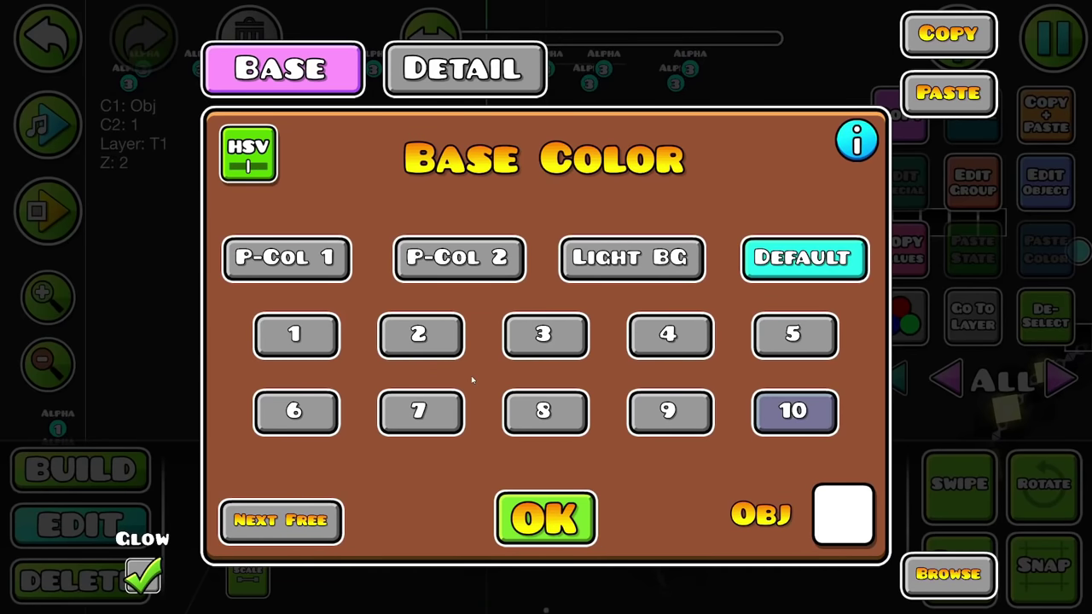
- Give the large decoration base colour channel 9 and detail colour channel 2
{"action": "left_click", "coordinate": [631, 424]}
{"action": "left_click", "coordinate": [495, 62]}
{"action": "left_click", "coordinate": [430, 338]}
{"action": "left_click", "coordinate": [558, 515]}
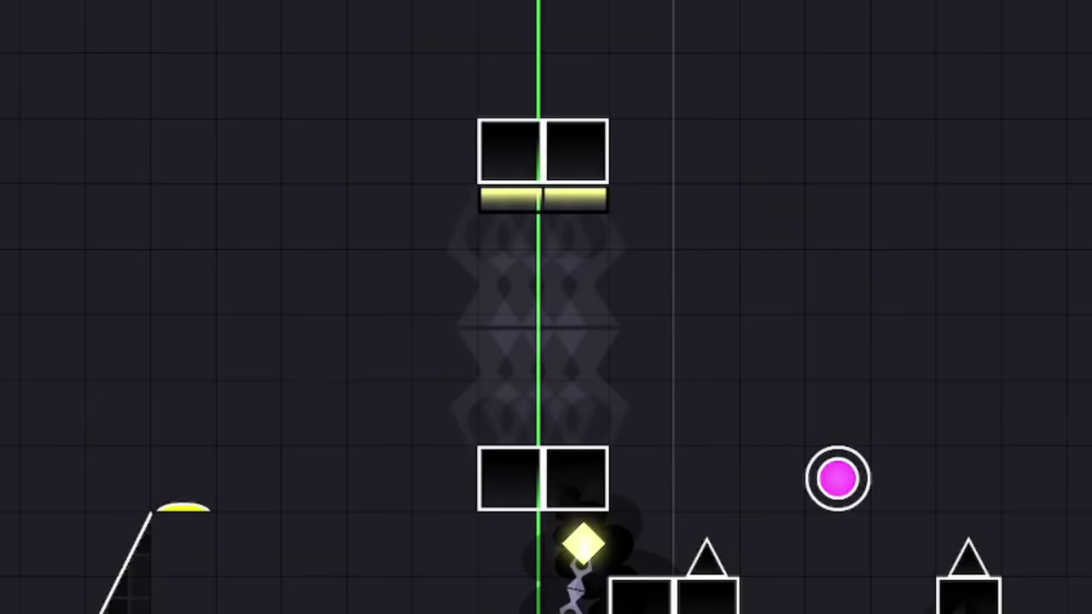
{"action": "scroll", "coordinate": [540, 267], "scroll_direction": "up", "scroll_amount": 2}
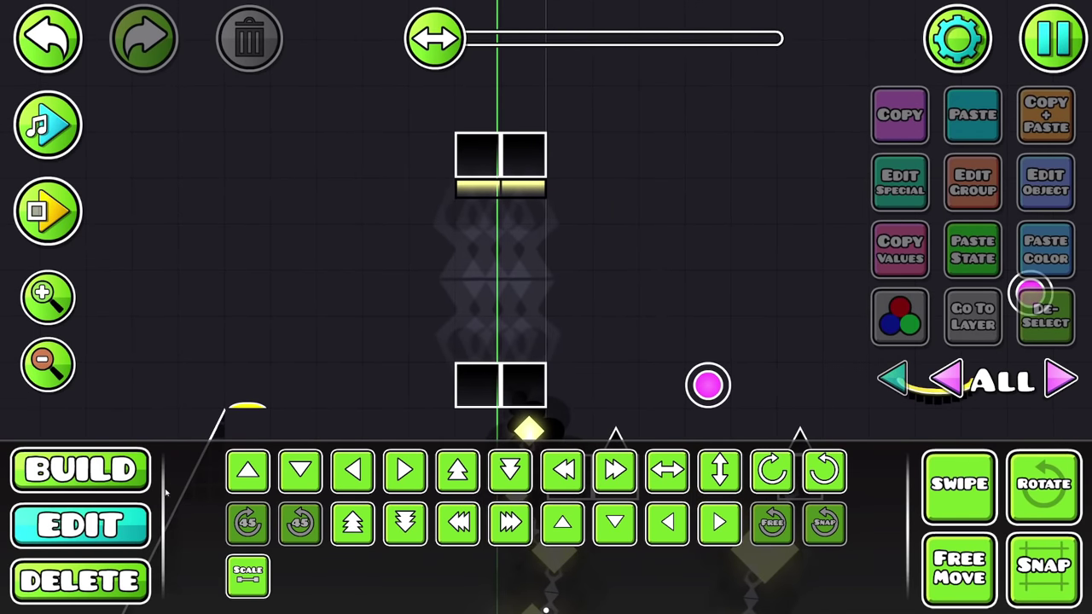
{"action": "left_click_drag", "start_coordinate": [603, 326], "coordinate": [562, 313]}
{"action": "left_click_drag", "start_coordinate": [523, 346], "coordinate": [529, 329]}
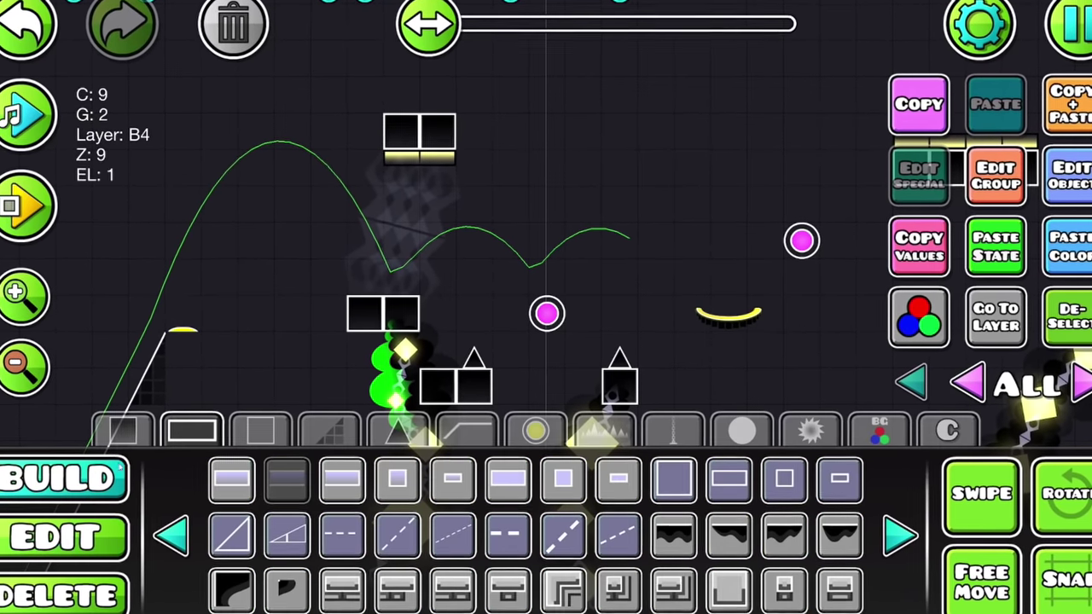
- Place a gradient glow bar between the smoke columns, tilt it right, and scale it to 1.70
{"action": "left_click", "coordinate": [601, 431]}
{"action": "left_click", "coordinate": [585, 241]}
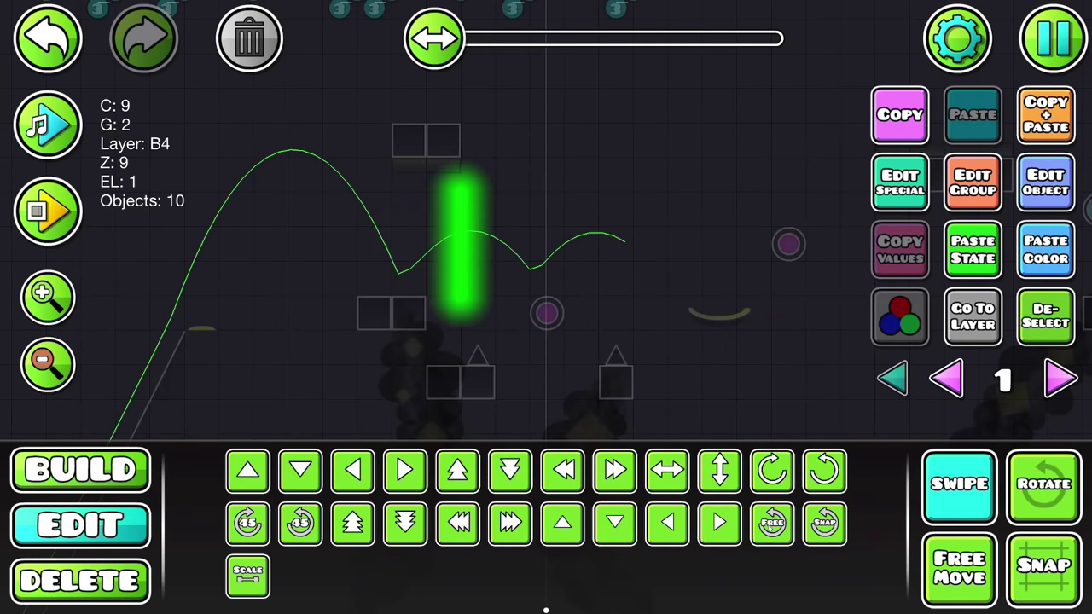
{"action": "left_click", "coordinate": [1043, 483]}
{"action": "left_click_drag", "start_coordinate": [483, 312], "coordinate": [485, 312]}
{"action": "left_click", "coordinate": [247, 576]}
{"action": "left_click_drag", "start_coordinate": [382, 196], "coordinate": [608, 168]}
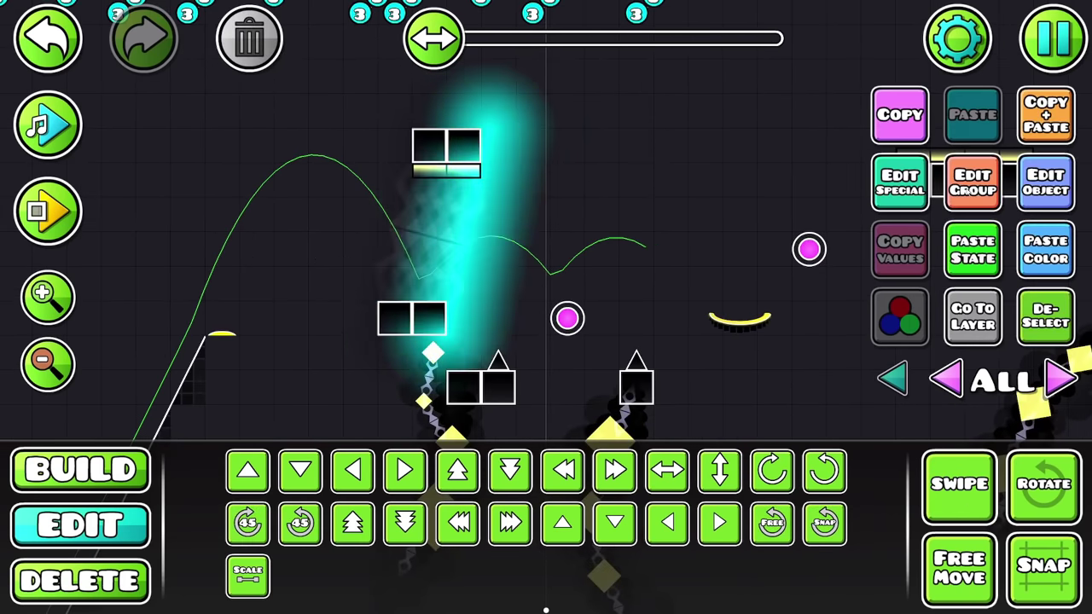
{"action": "left_click_drag", "start_coordinate": [597, 281], "coordinate": [542, 234]}
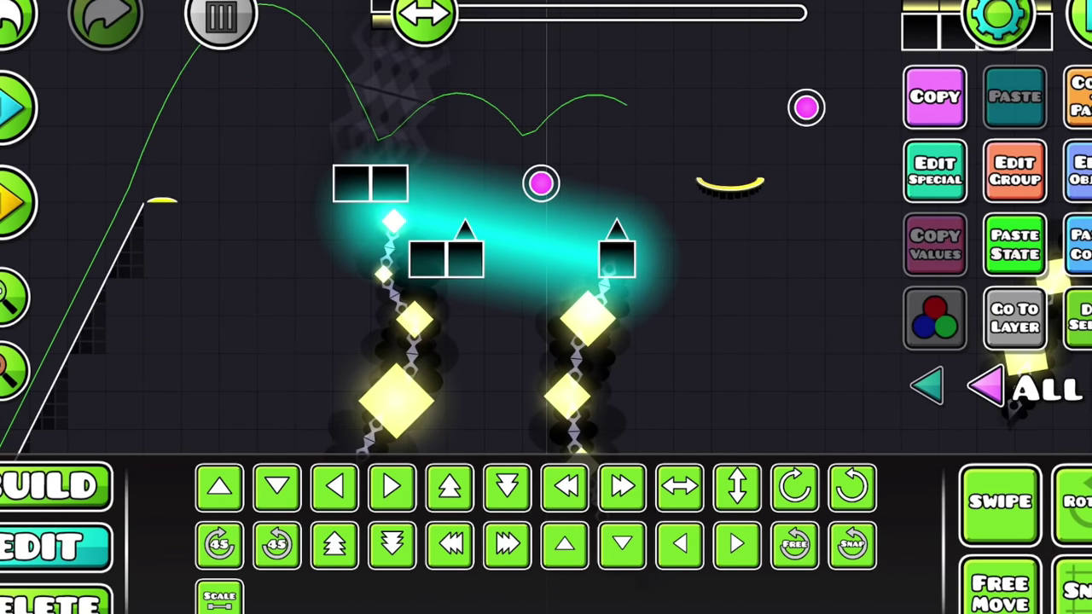
{"action": "left_click_drag", "start_coordinate": [564, 249], "coordinate": [523, 300]}
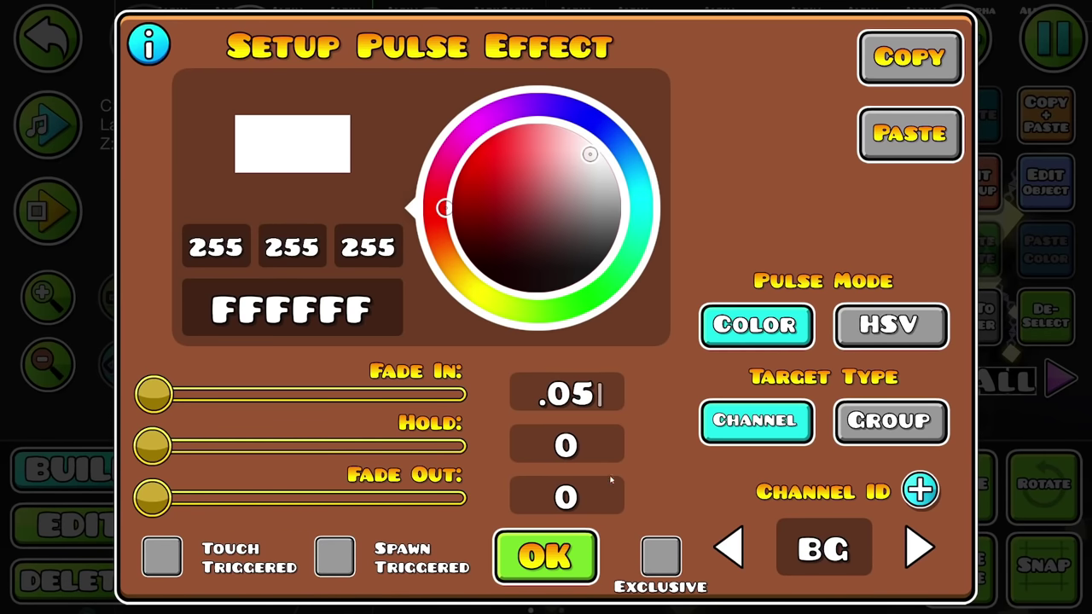
- Set the pulse trigger to Fade Out 1, HSV mode, targeting the BG colour channel
{"action": "left_click", "coordinate": [611, 480]}
{"action": "type", "text": "1"}
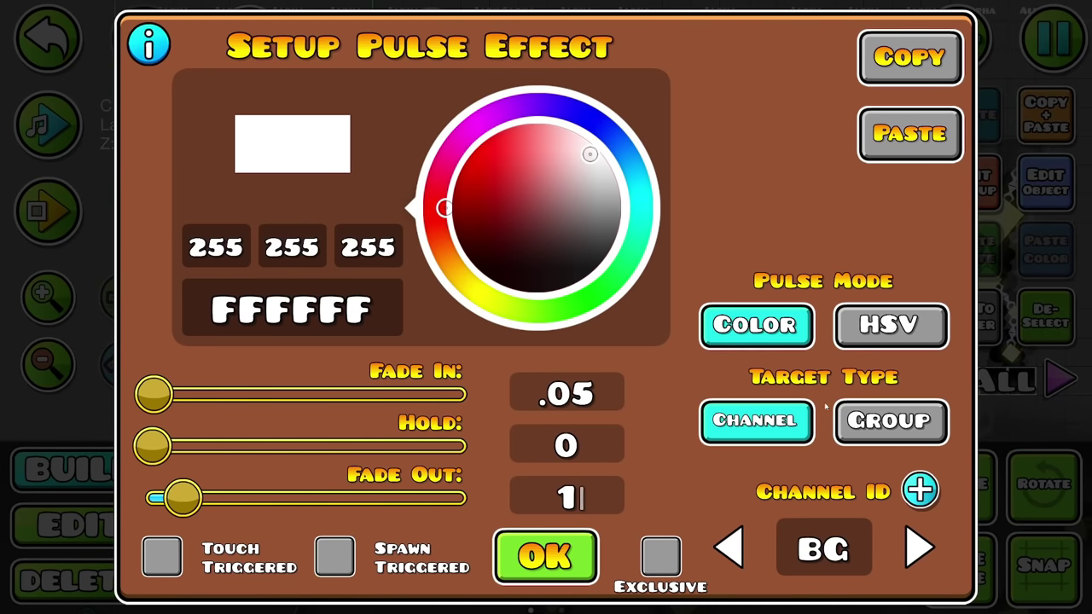
{"action": "left_click", "coordinate": [866, 341]}
{"action": "left_click", "coordinate": [915, 141]}
{"action": "left_click", "coordinate": [505, 461]}
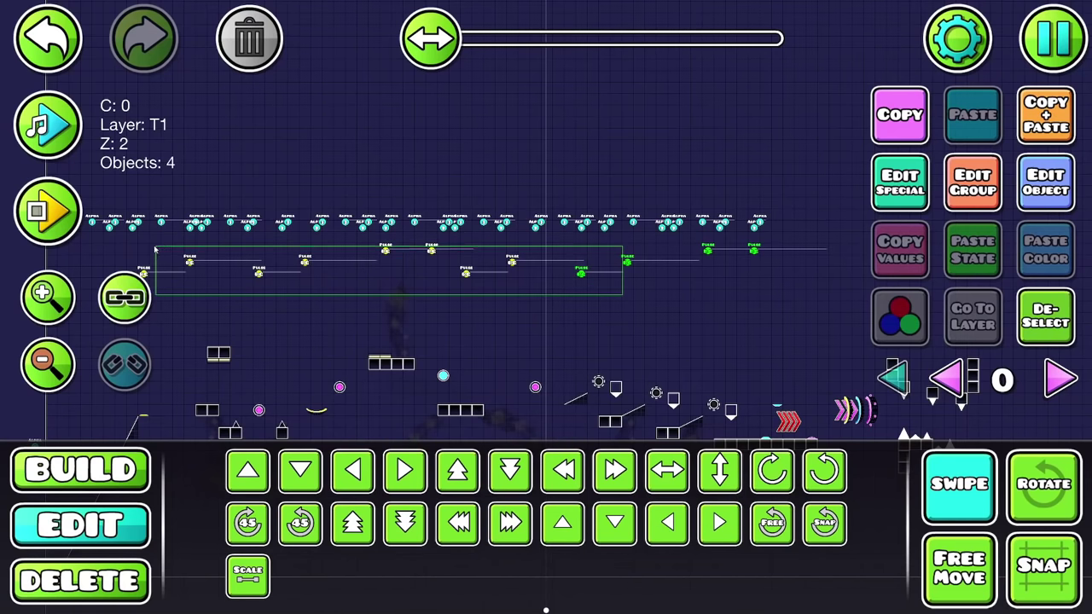
- Check the selected pulse triggers' settings, then playtest and pause the level
{"action": "key", "text": "1"}
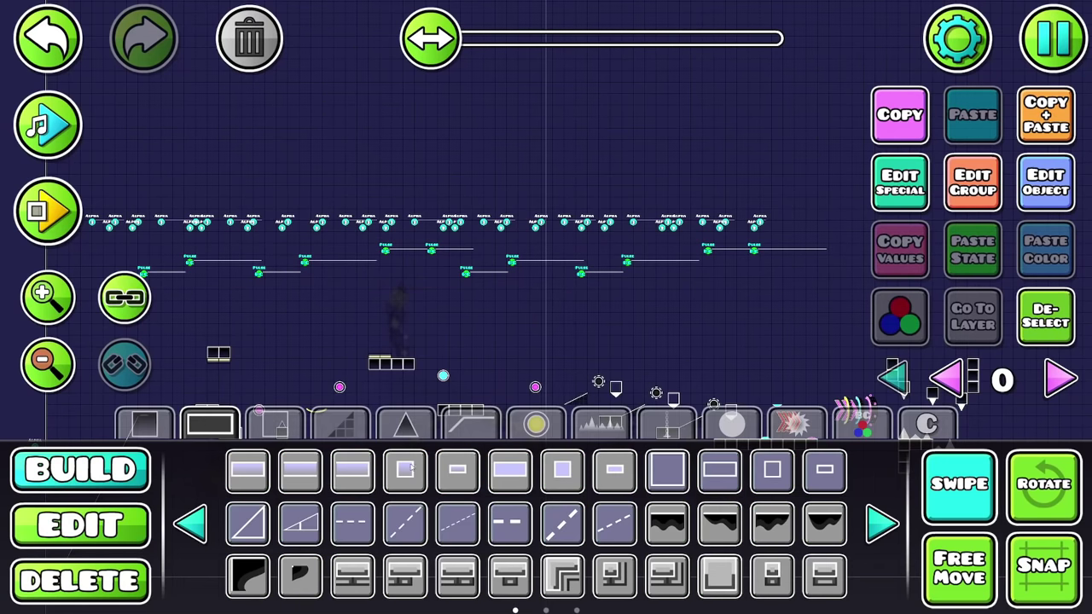
{"action": "left_click", "coordinate": [1045, 205]}
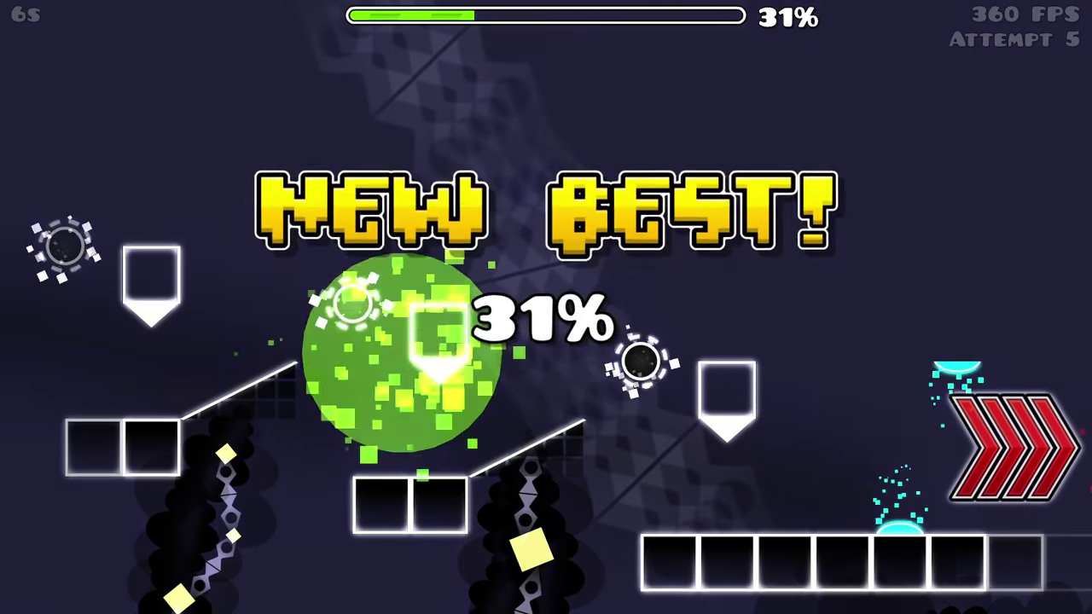
{"action": "key", "text": "Escape"}
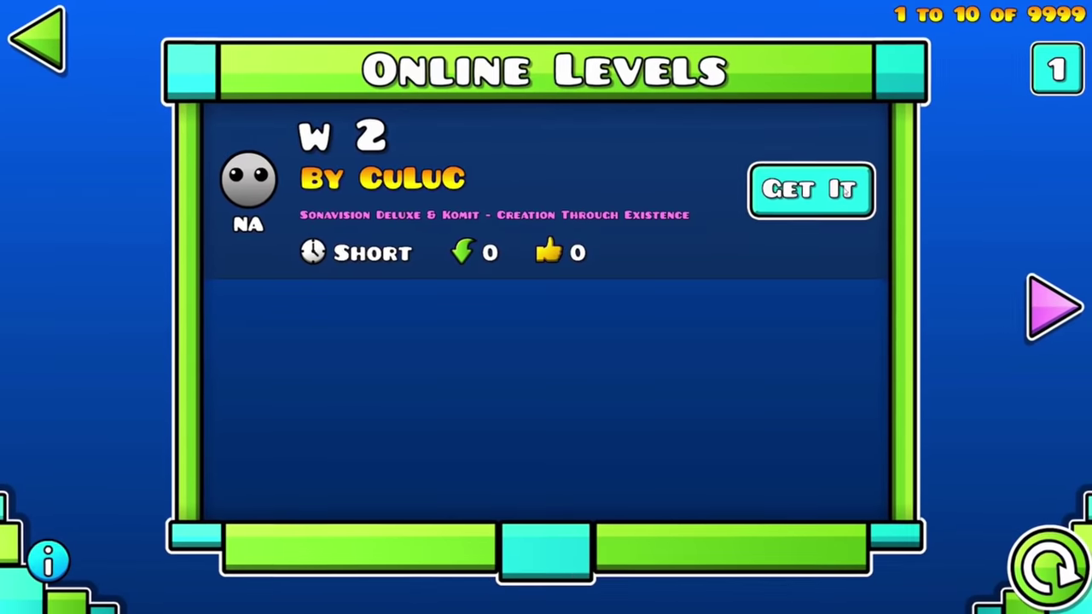
- Play the W 2 level from its info page, jumping through the run
{"action": "left_click", "coordinate": [811, 187]}
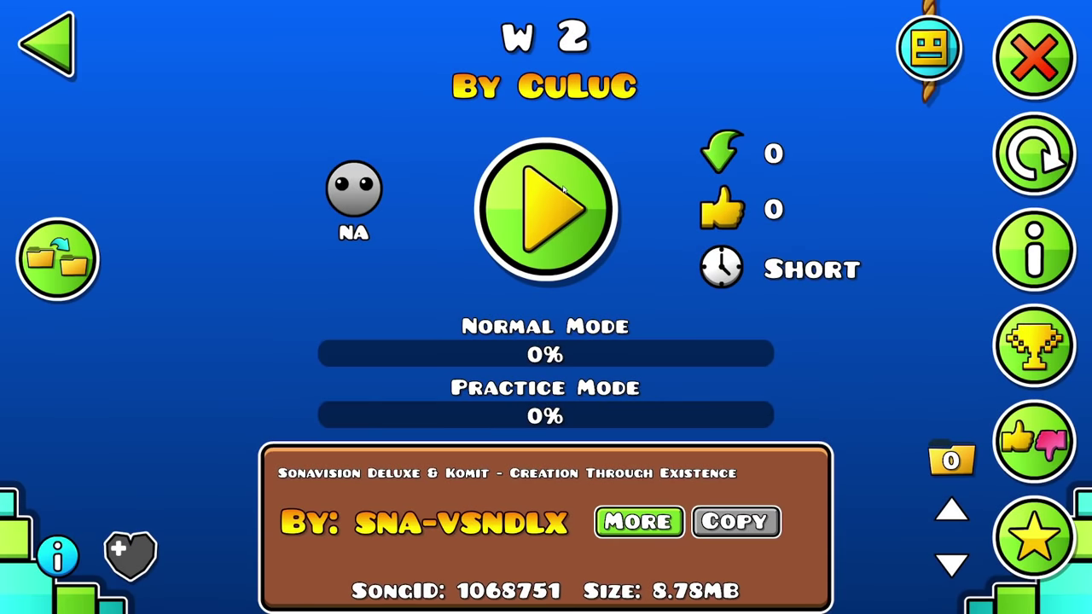
{"action": "left_click", "coordinate": [564, 190]}
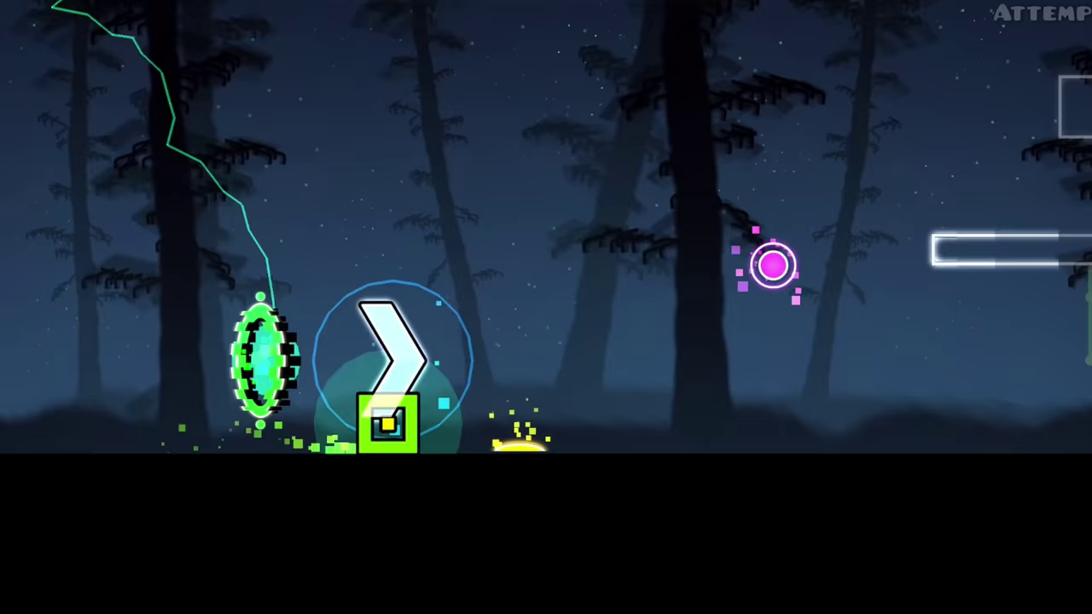
{"action": "key", "text": "space"}
{"action": "key", "text": "space"}
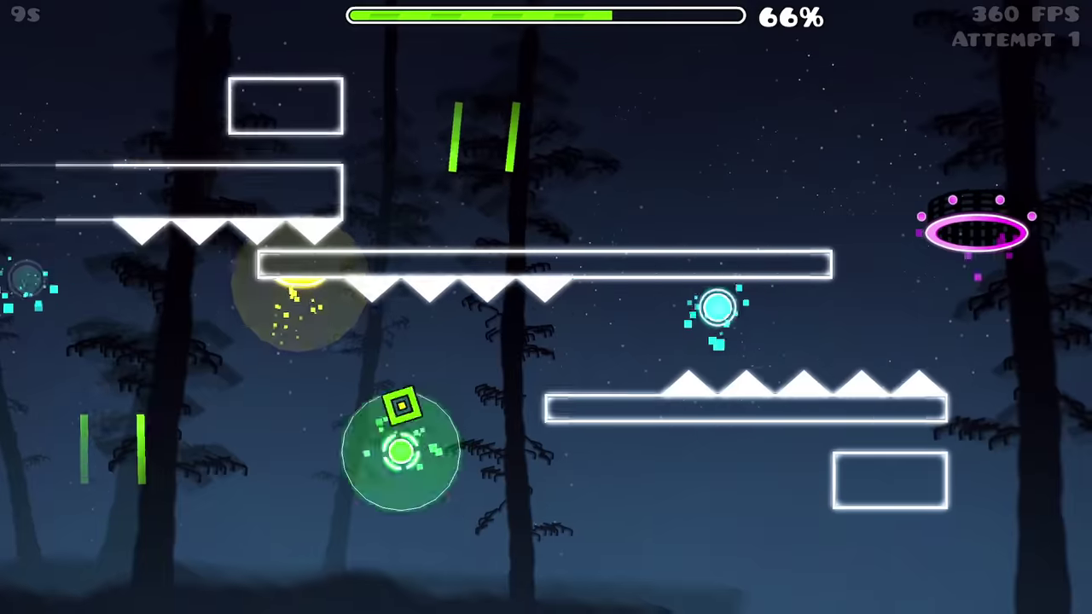
{"action": "key", "text": "space"}
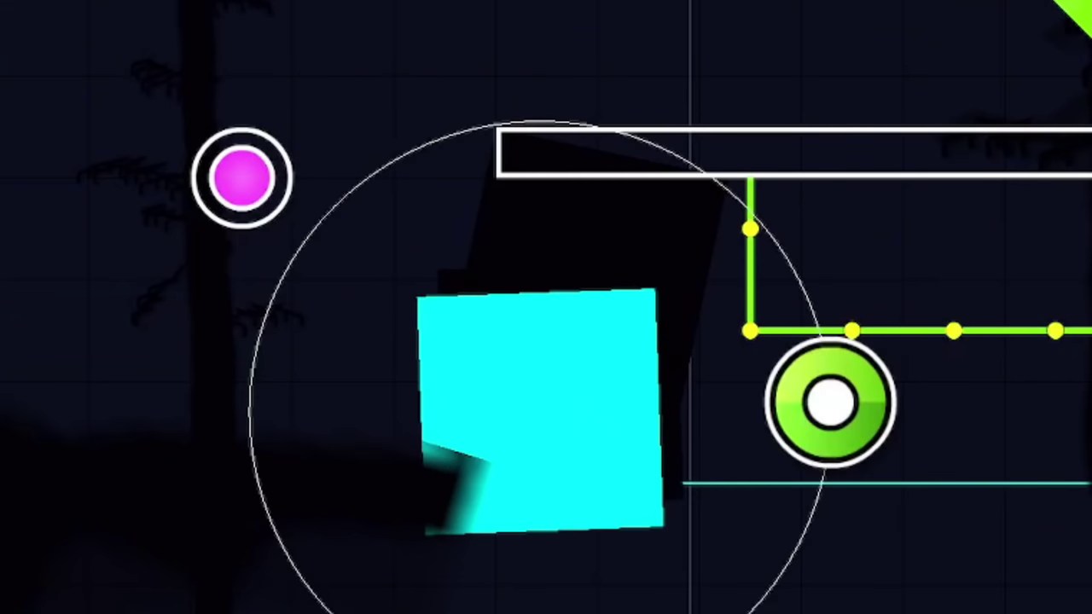
- Rotate the cyan block, delete the extra object, and add group 9 to the selection
{"action": "left_click_drag", "start_coordinate": [831, 400], "coordinate": [968, 585]}
{"action": "key", "text": "Delete"}
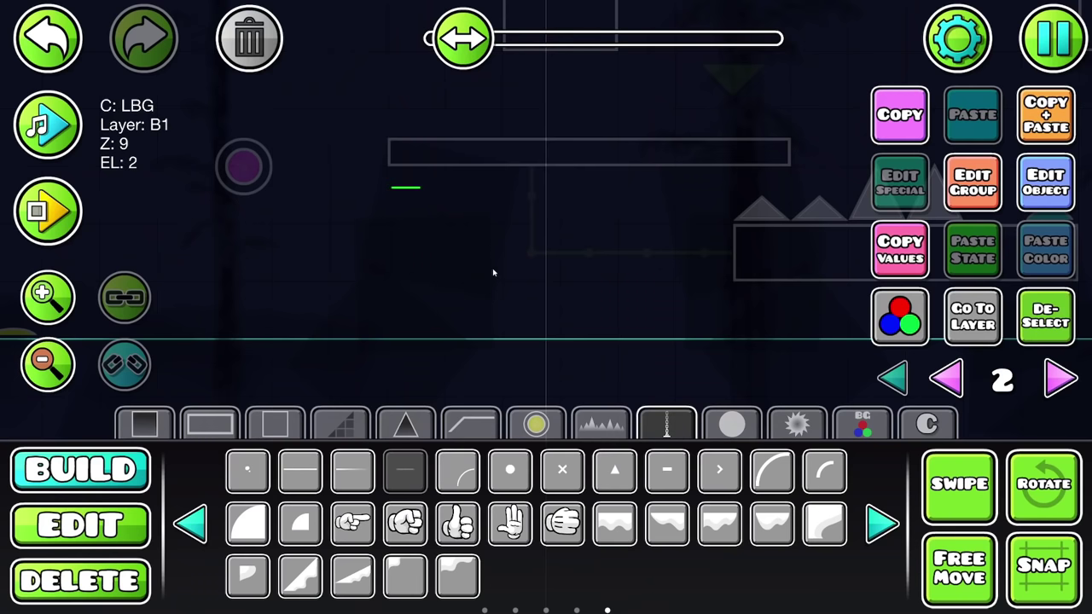
{"action": "left_click", "coordinate": [965, 192]}
{"action": "left_click", "coordinate": [770, 219]}
{"action": "left_click", "coordinate": [546, 561]}
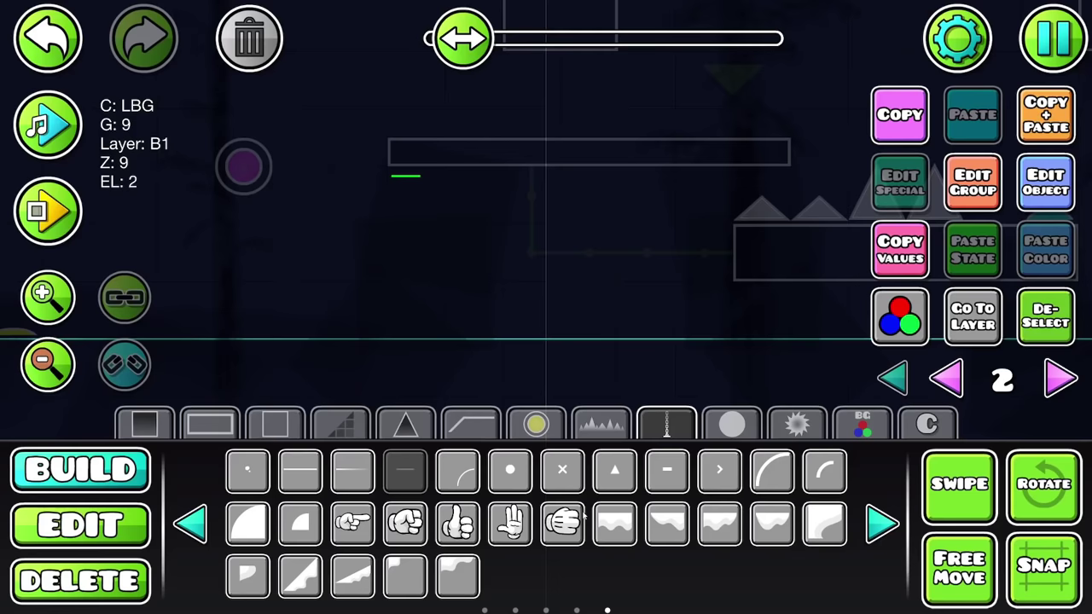
- Switch the selected objects' detail colour to channel 6
{"action": "left_click", "coordinate": [1046, 182]}
{"action": "left_click", "coordinate": [794, 410]}
{"action": "left_click", "coordinate": [843, 514]}
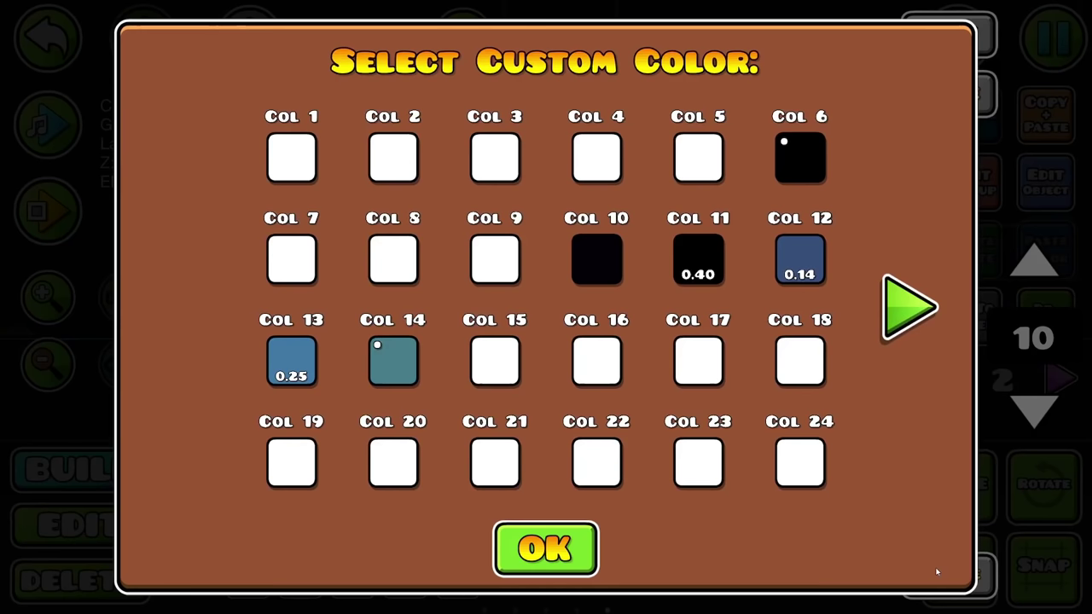
{"action": "left_click", "coordinate": [572, 542]}
{"action": "left_click", "coordinate": [296, 412]}
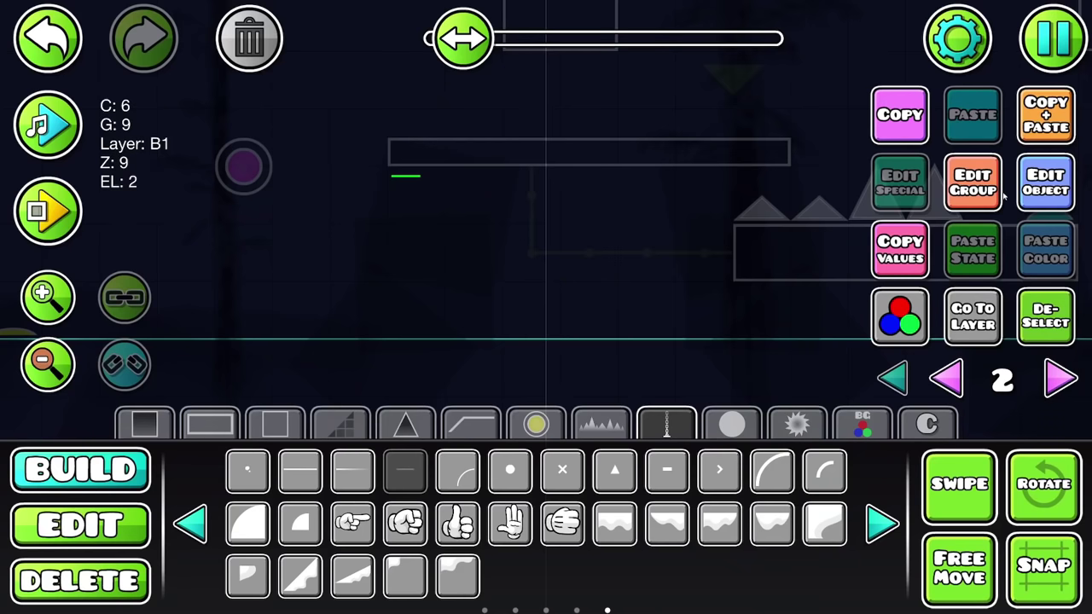
- Put the other glow piece into group 10 on layer B3
{"action": "left_click", "coordinate": [996, 194]}
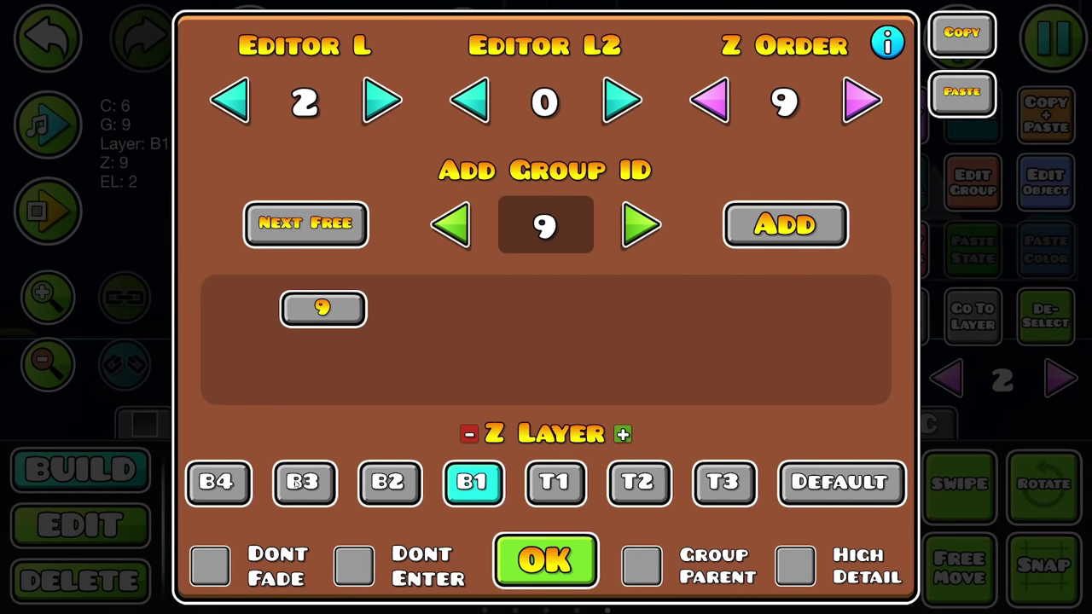
{"action": "left_click", "coordinate": [546, 561]}
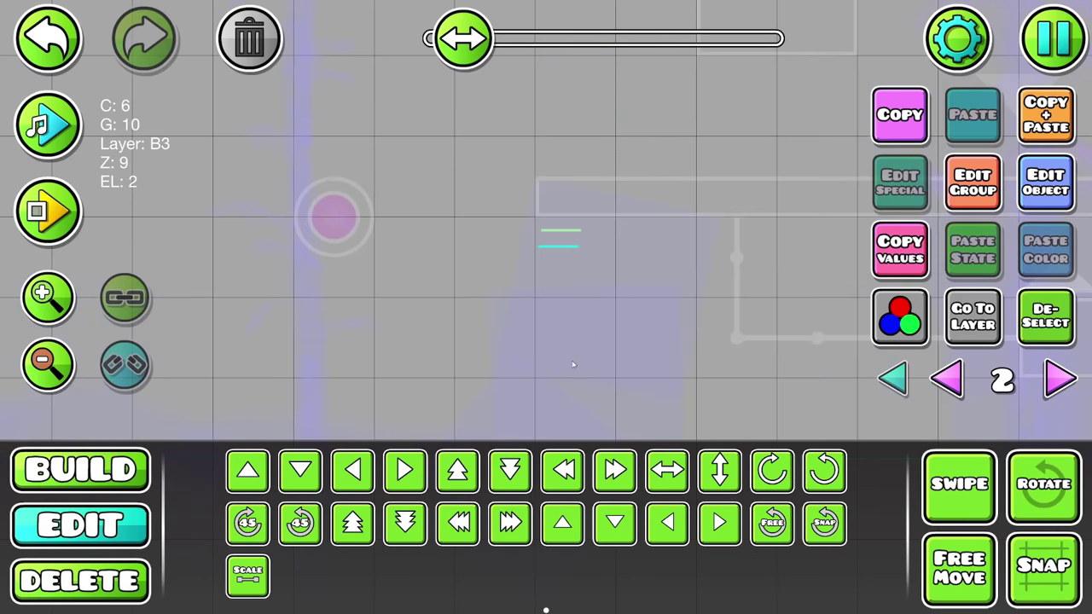
{"action": "left_click", "coordinate": [979, 179]}
{"action": "left_click", "coordinate": [544, 559]}
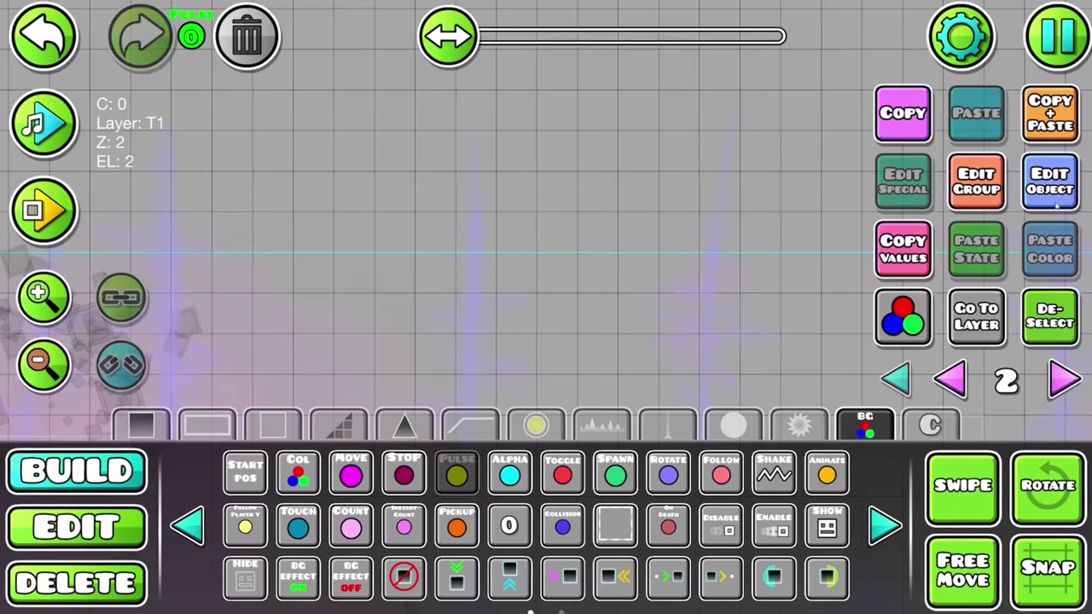
- Set the first pulse trigger to group 9, fade in .05, fade out 1, colour 00D9FF
{"action": "left_click", "coordinate": [1049, 180]}
{"action": "type", "text": "9"}
{"action": "left_click", "coordinate": [567, 395]}
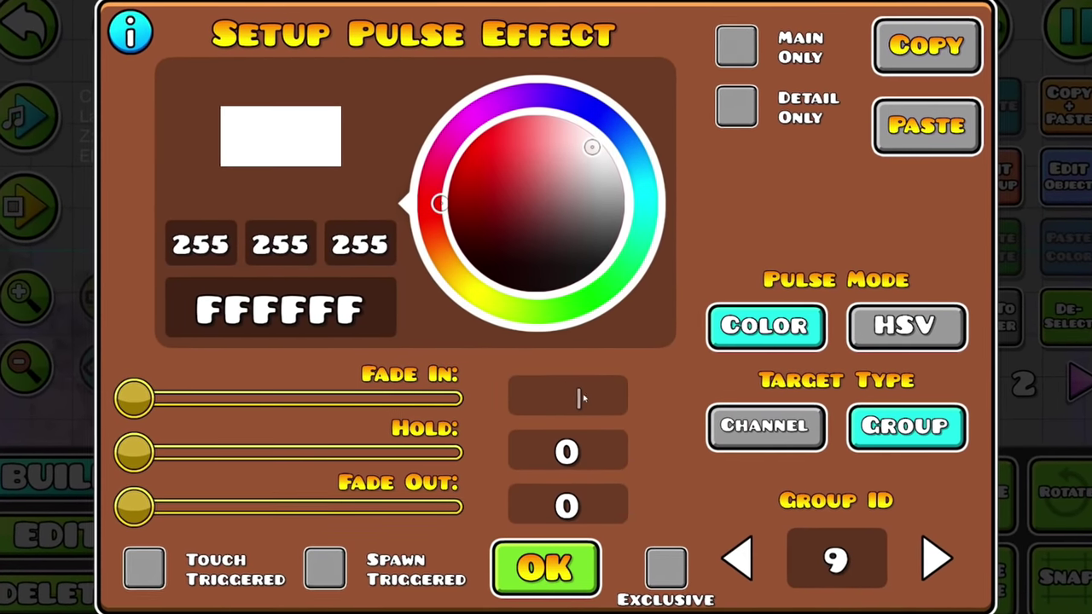
{"action": "type", "text": ".05"}
{"action": "left_click", "coordinate": [570, 509]}
{"action": "type", "text": "1"}
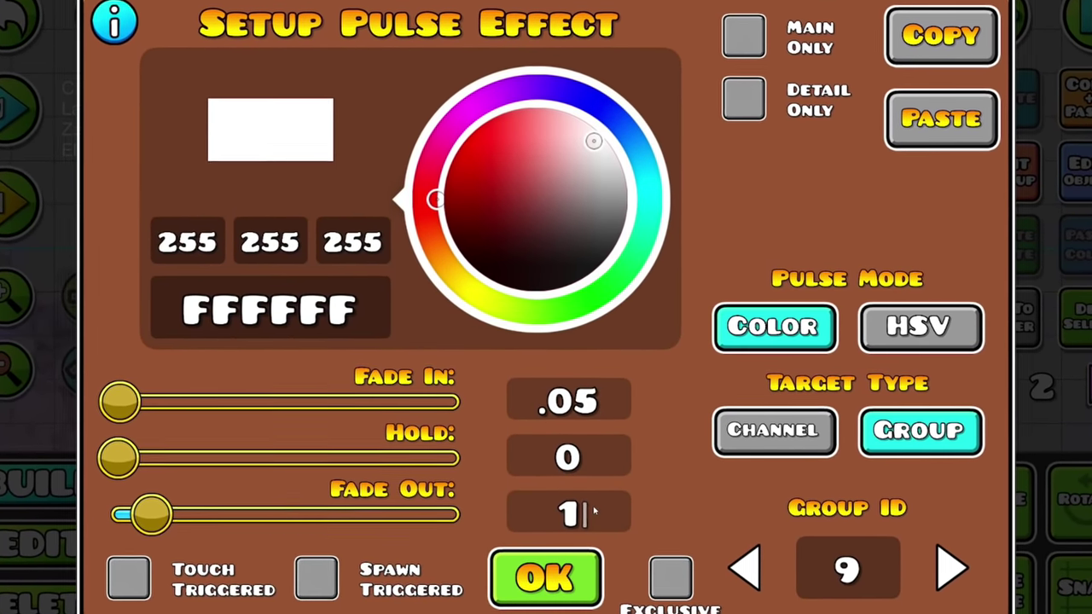
{"action": "left_click", "coordinate": [658, 182]}
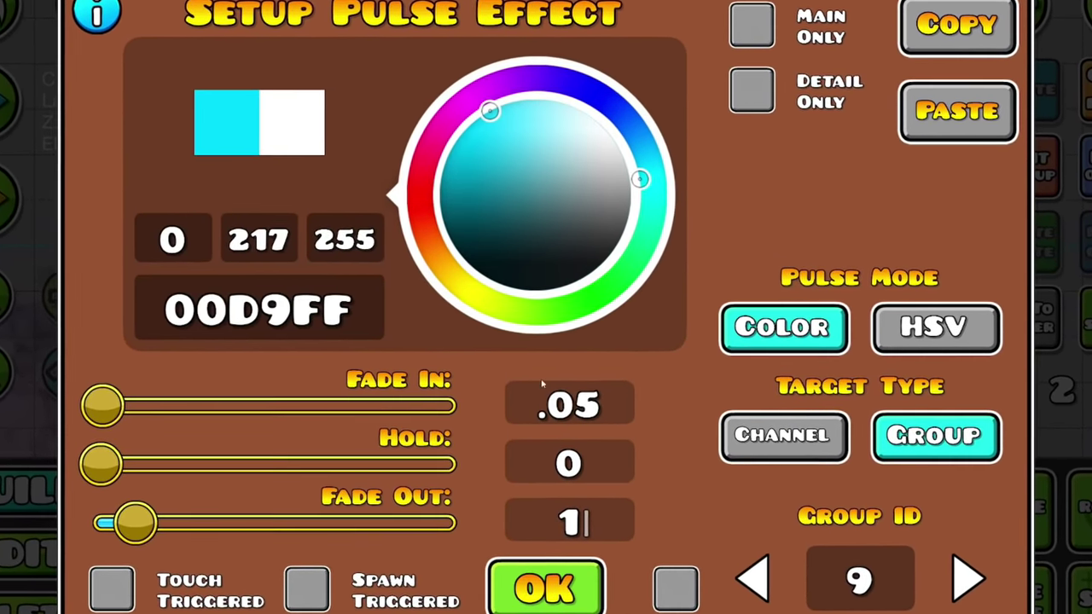
{"action": "left_click", "coordinate": [546, 583]}
- Retarget the second and third pulse triggers to groups 10 and 11
{"action": "left_click", "coordinate": [1046, 182]}
{"action": "left_click", "coordinate": [921, 543]}
{"action": "left_click", "coordinate": [546, 553]}
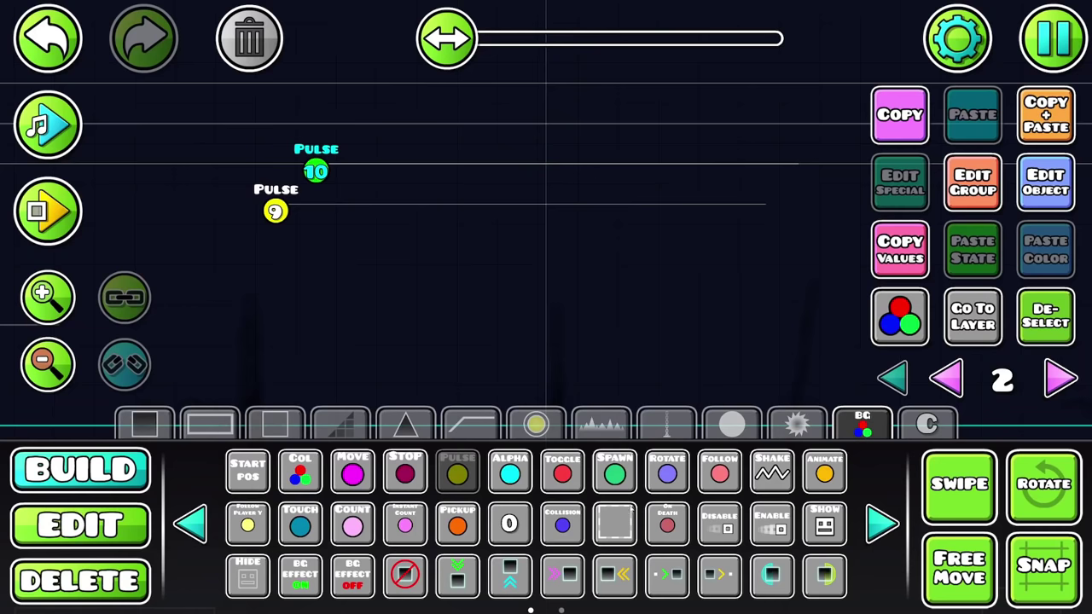
{"action": "left_click", "coordinate": [1045, 181]}
{"action": "left_click", "coordinate": [918, 543]}
{"action": "left_click", "coordinate": [546, 554]}
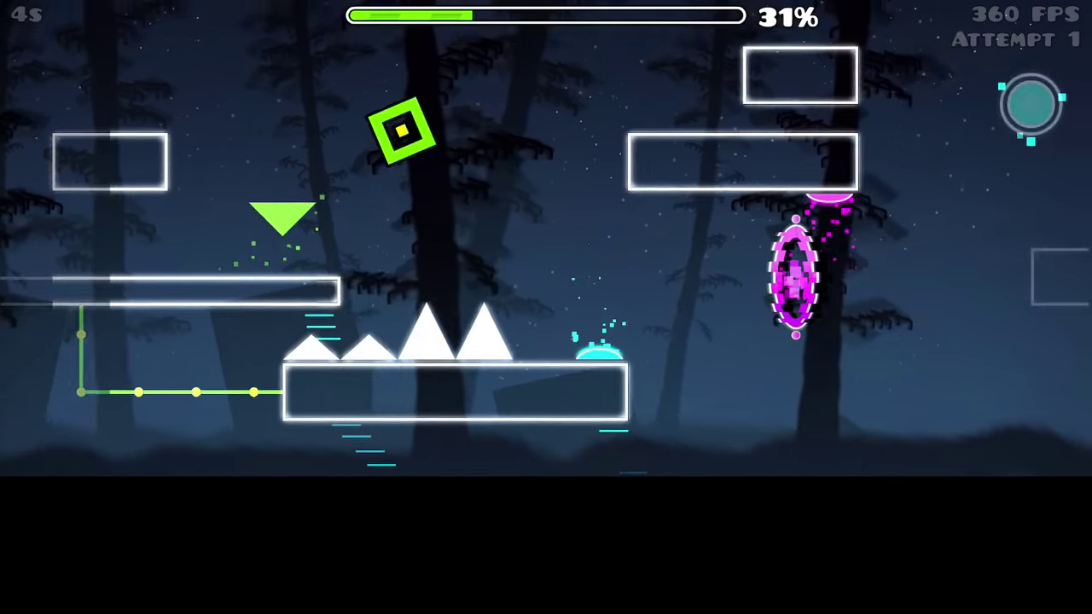
- Pause the W 3 playtest, return to its editor, and open Edit Group on the selection
{"action": "key", "text": "Escape"}
{"action": "left_click", "coordinate": [223, 362]}
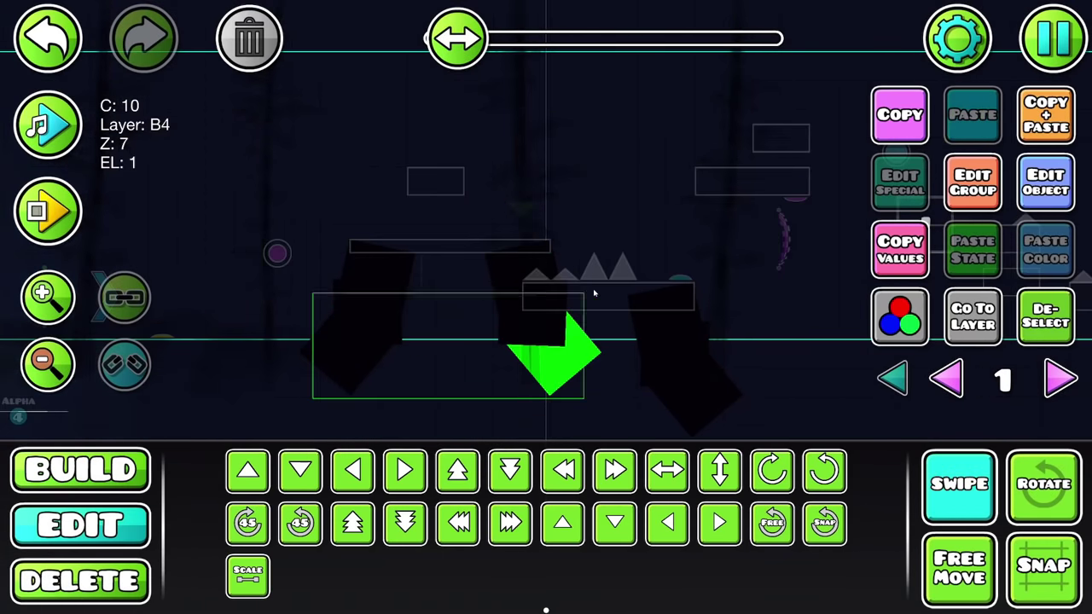
{"action": "left_click", "coordinate": [972, 182]}
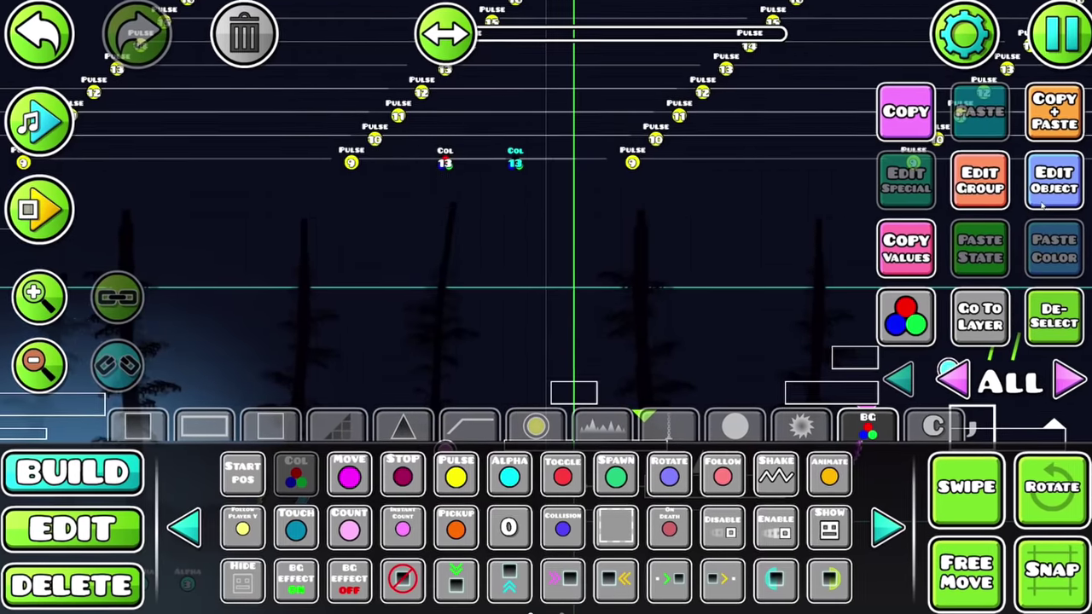
- Give the colour 13 trigger a fade time of 1 and opacity 0.63
{"action": "left_click", "coordinate": [1046, 182]}
{"action": "left_click", "coordinate": [617, 448]}
{"action": "key", "text": "BackSpace"}
{"action": "key", "text": "BackSpace"}
{"action": "key", "text": "BackSpace"}
{"action": "key", "text": "BackSpace"}
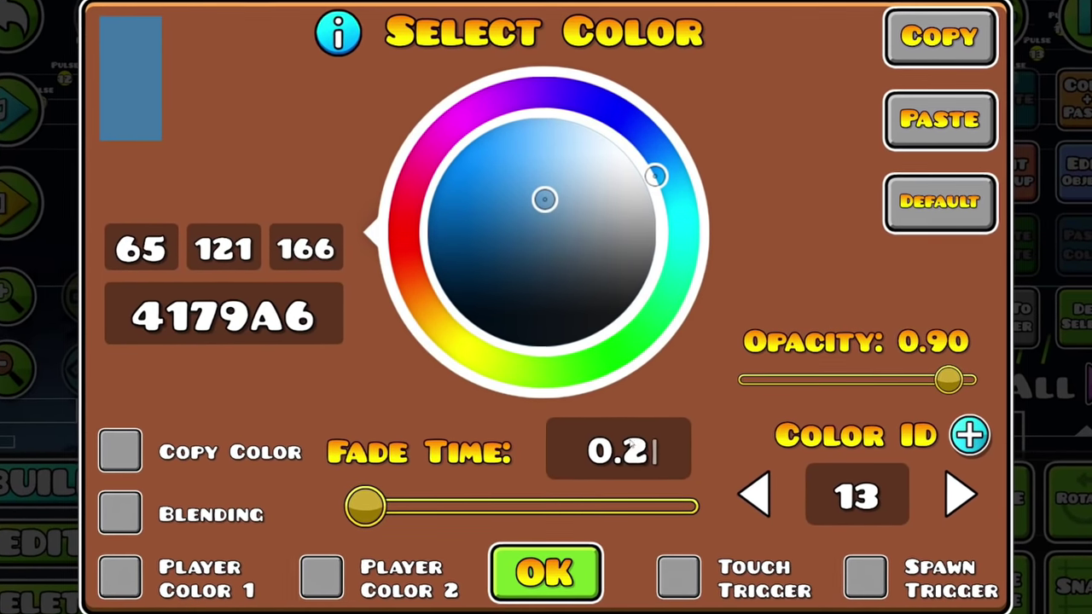
{"action": "type", "text": "1"}
{"action": "left_click_drag", "start_coordinate": [942, 379], "coordinate": [882, 379]}
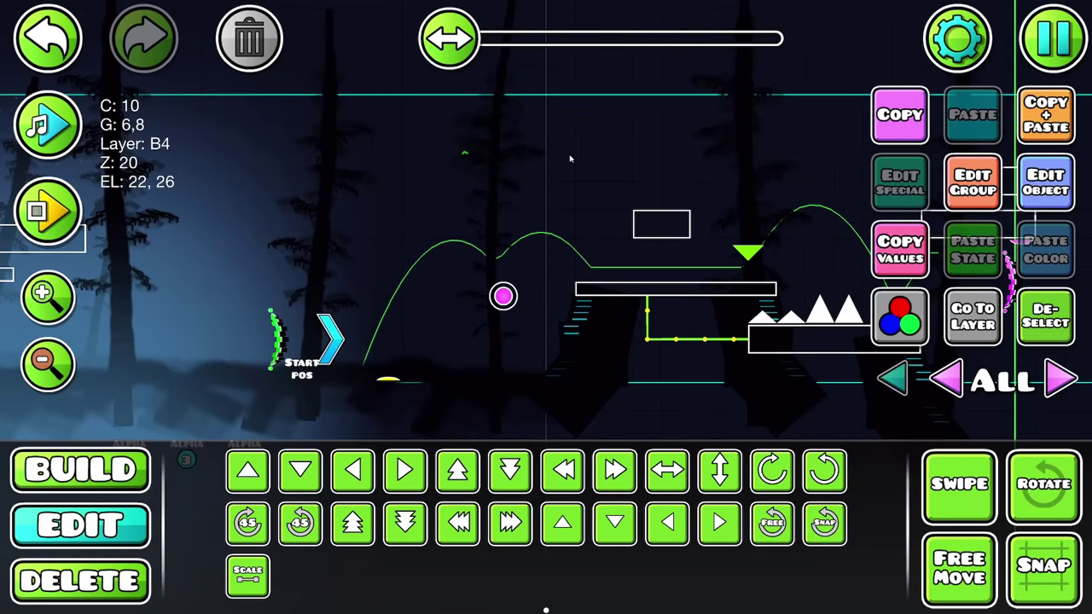
{"action": "left_click", "coordinate": [1028, 194]}
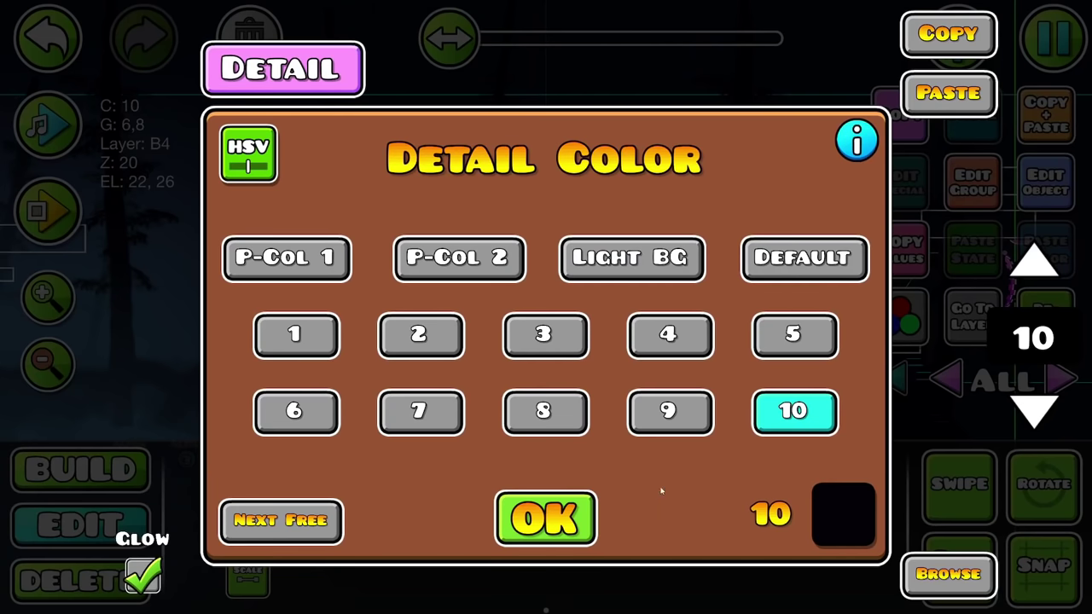
{"action": "left_click", "coordinate": [546, 518]}
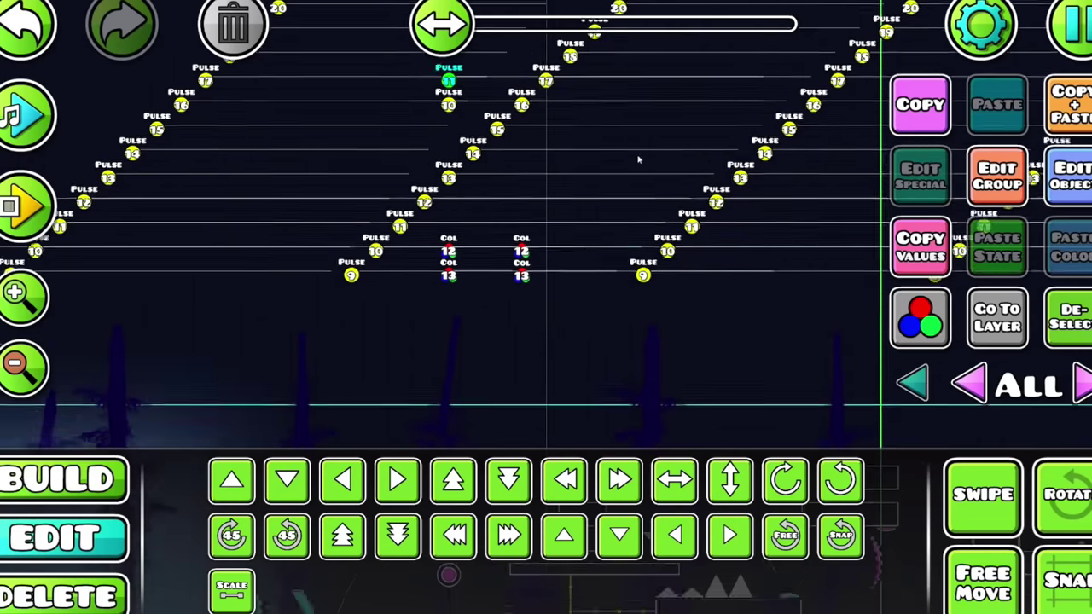
- Set the white colour trigger's fade time to 4 seconds
{"action": "scroll", "coordinate": [695, 244], "scroll_direction": "down", "scroll_amount": 5}
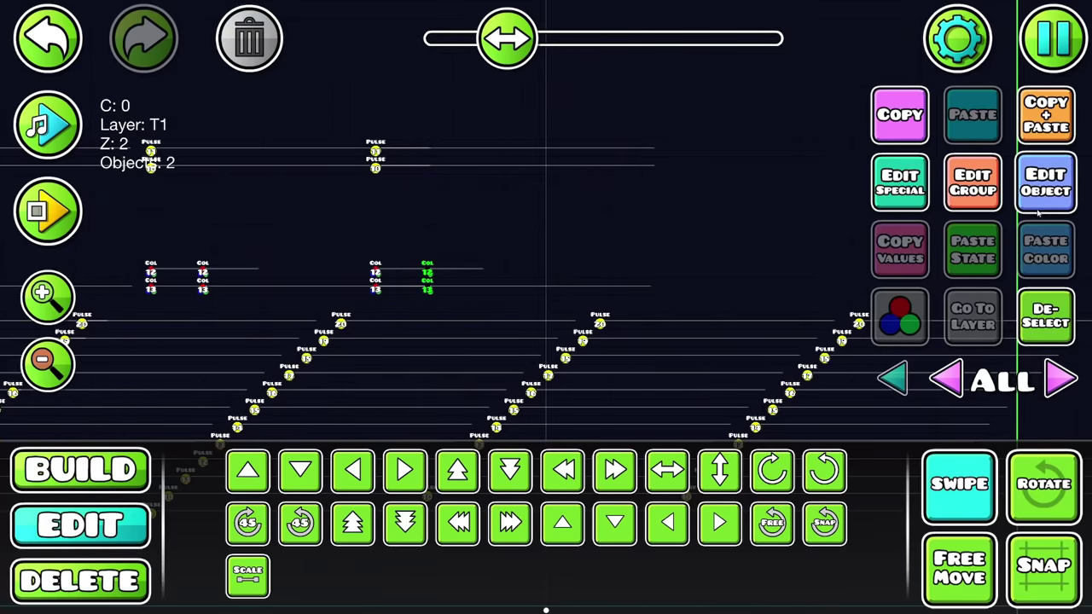
{"action": "left_click", "coordinate": [1037, 192]}
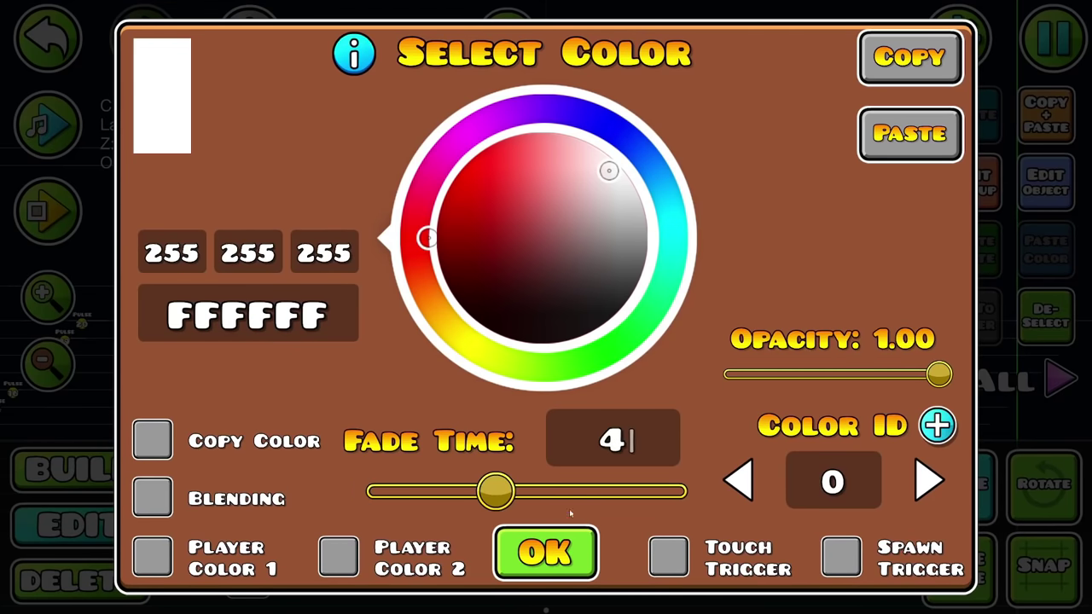
{"action": "left_click", "coordinate": [558, 546]}
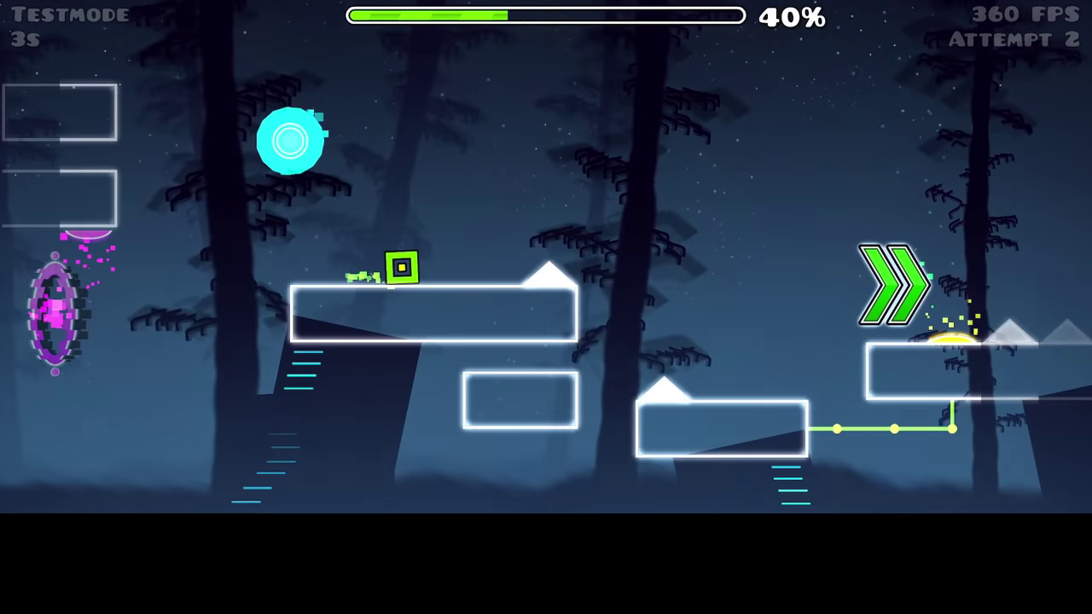
- Jump once in the playtest, then assign the next free group, 21, to the selected objects
{"action": "key", "text": "space"}
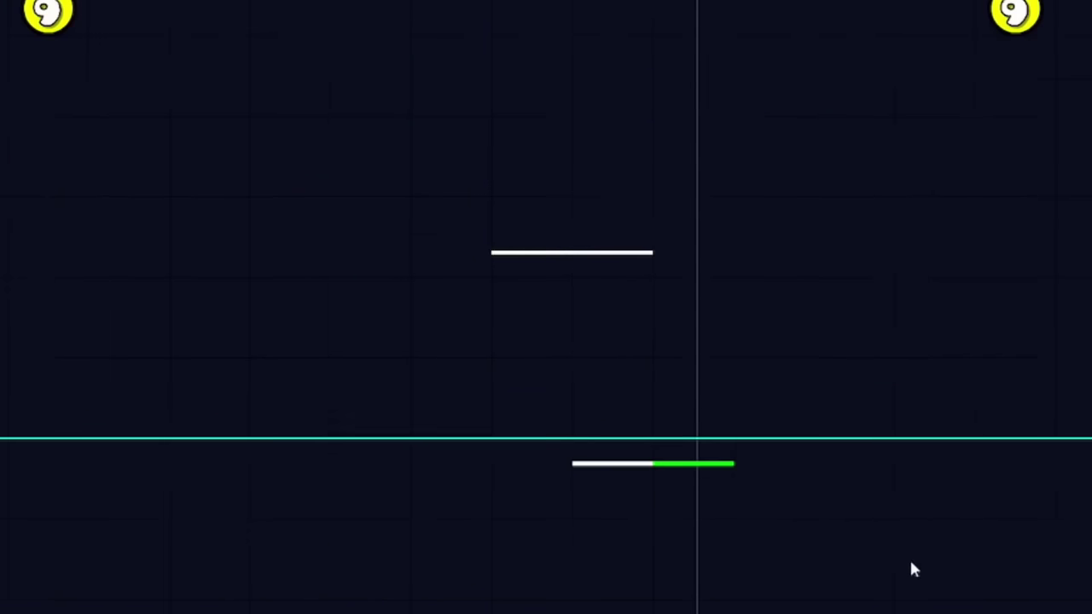
{"action": "left_click", "coordinate": [972, 182]}
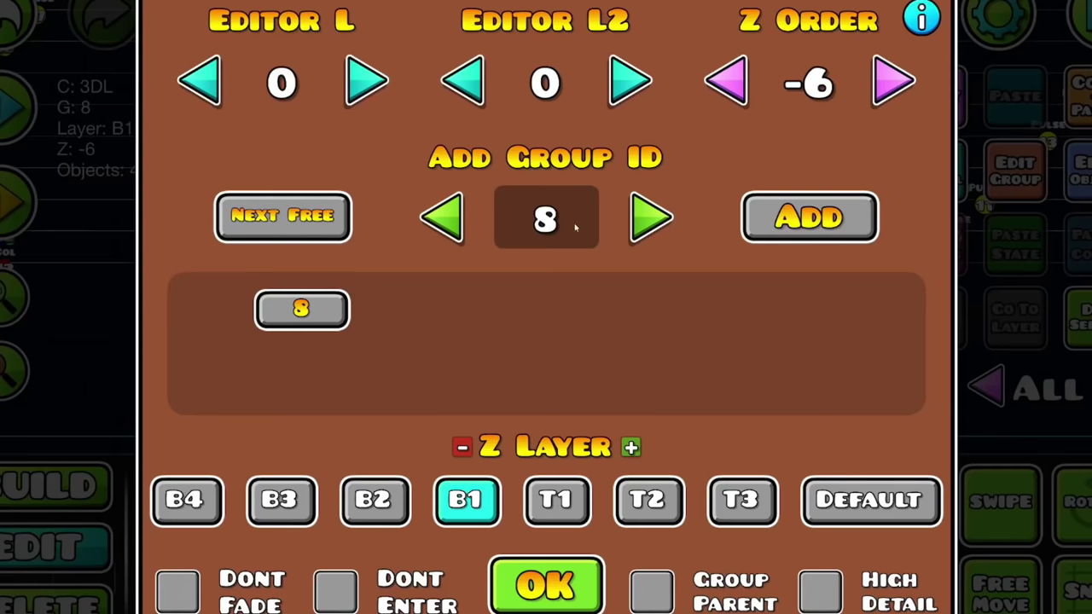
{"action": "left_click", "coordinate": [546, 586]}
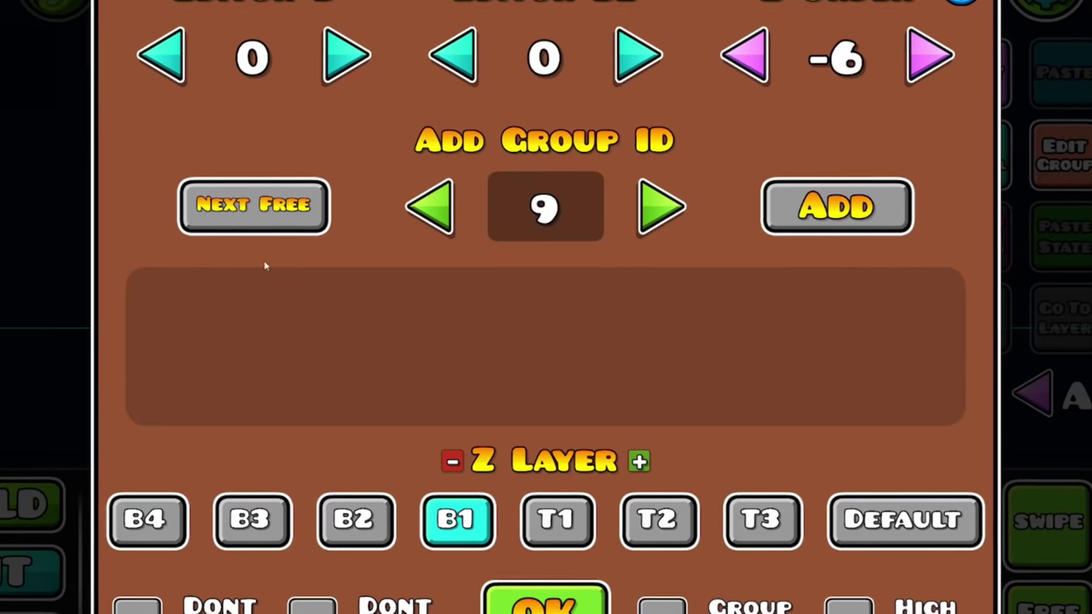
{"action": "left_click", "coordinate": [250, 205]}
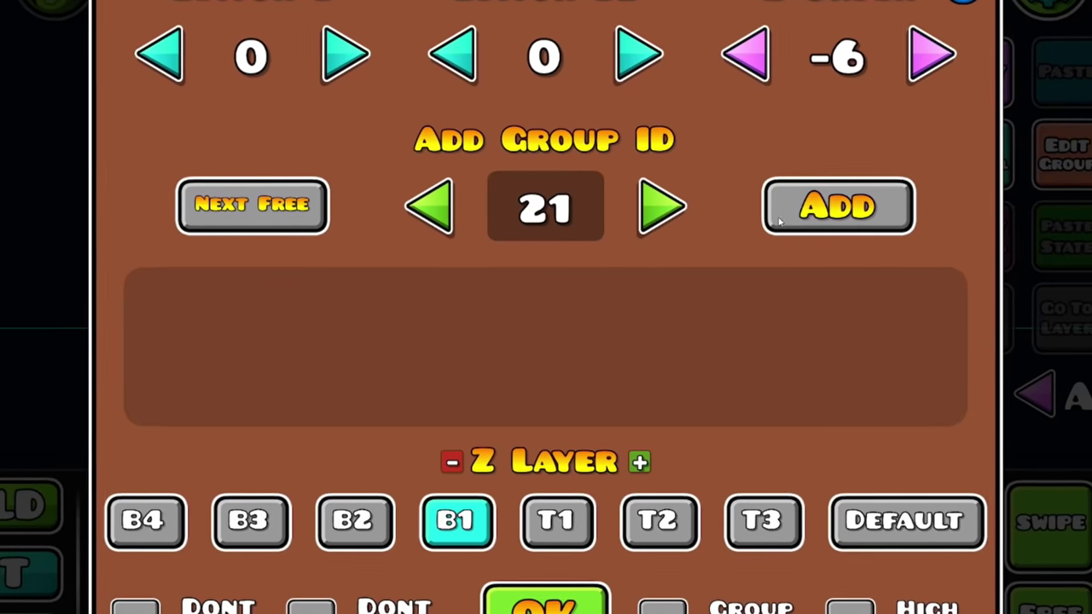
{"action": "left_click", "coordinate": [839, 205]}
- Change the group ID value to 10
{"action": "left_click", "coordinate": [517, 202]}
{"action": "key", "text": "BackSpace"}
{"action": "key", "text": "BackSpace"}
{"action": "type", "text": "10"}
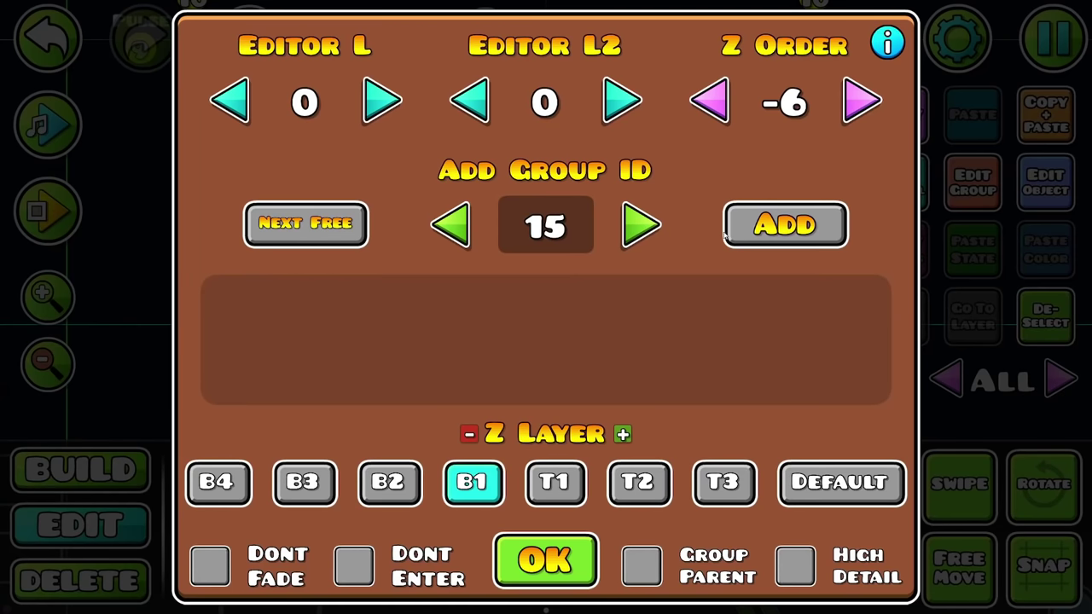
{"action": "key", "text": "Escape"}
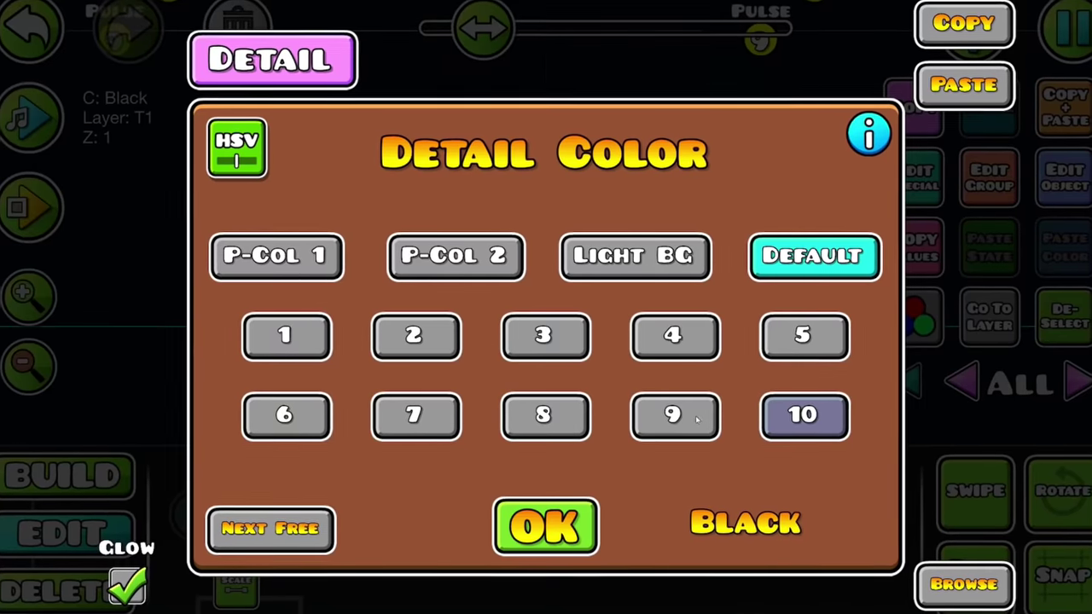
- Set the detail colour to channel 10 and clear the selection
{"action": "left_click", "coordinate": [804, 415]}
{"action": "left_click", "coordinate": [546, 525]}
{"action": "left_click", "coordinate": [312, 366]}
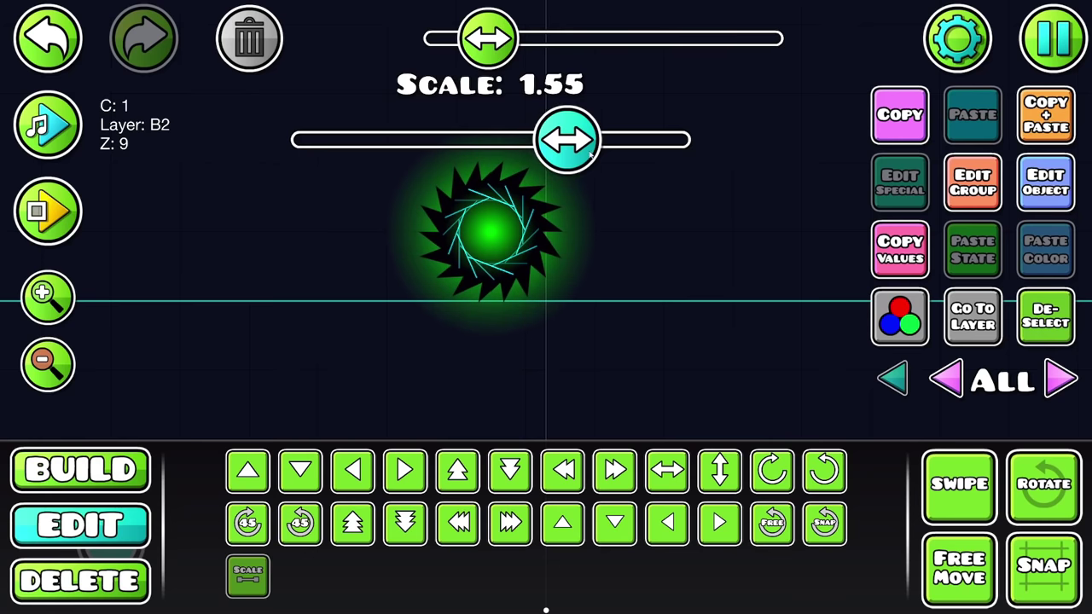
- Confirm the saw's detail colour and set its group ID to 20
{"action": "left_click", "coordinate": [1041, 185]}
{"action": "left_click", "coordinate": [546, 518]}
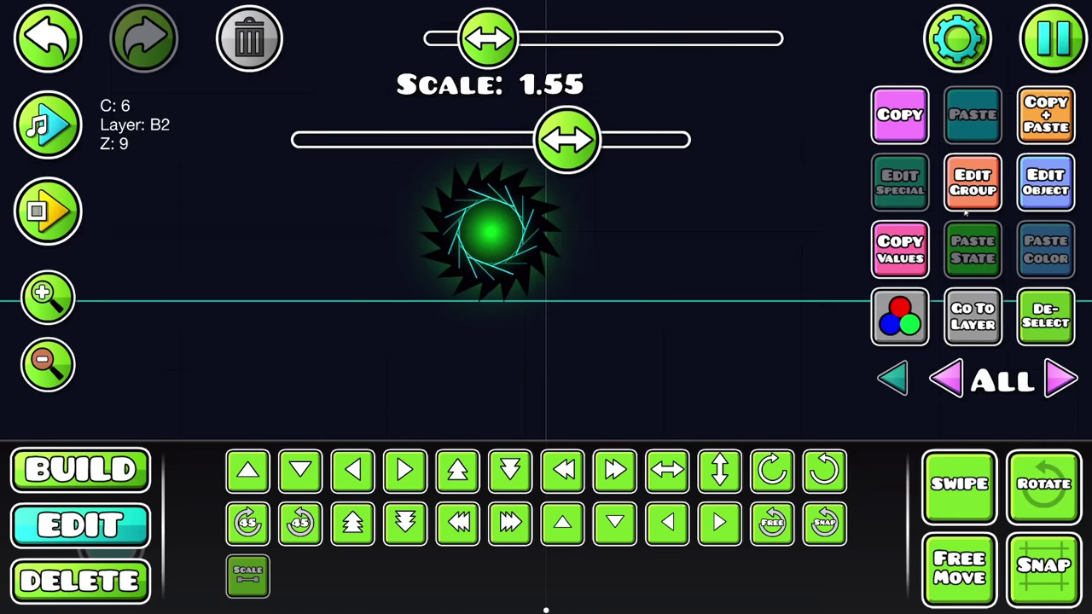
{"action": "left_click", "coordinate": [973, 183]}
{"action": "left_click", "coordinate": [517, 243]}
{"action": "key", "text": "BackSpace"}
{"action": "key", "text": "BackSpace"}
{"action": "type", "text": "20"}
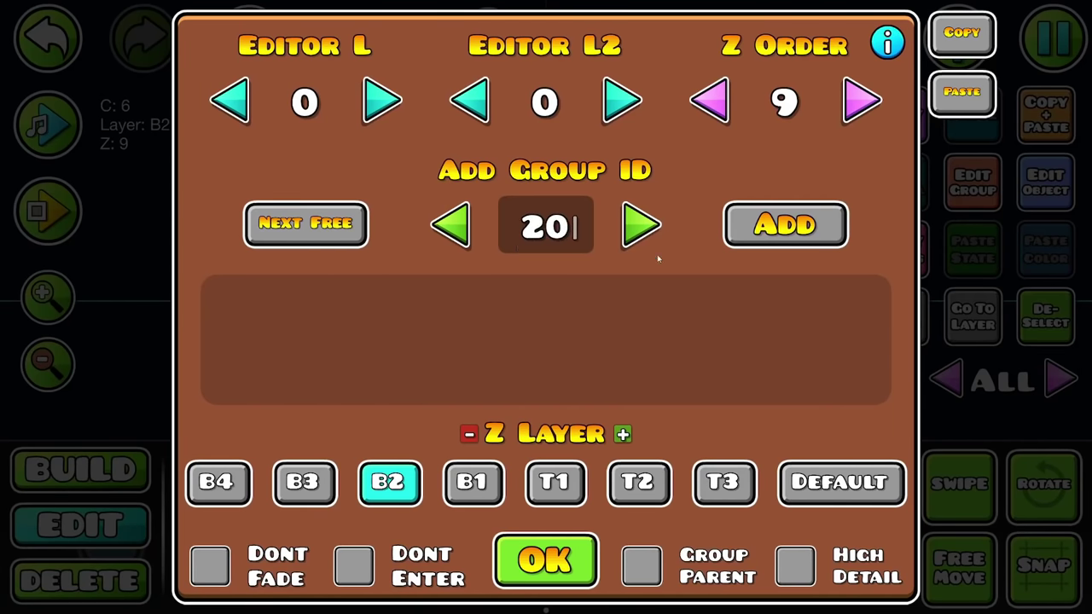
{"action": "left_click", "coordinate": [546, 560]}
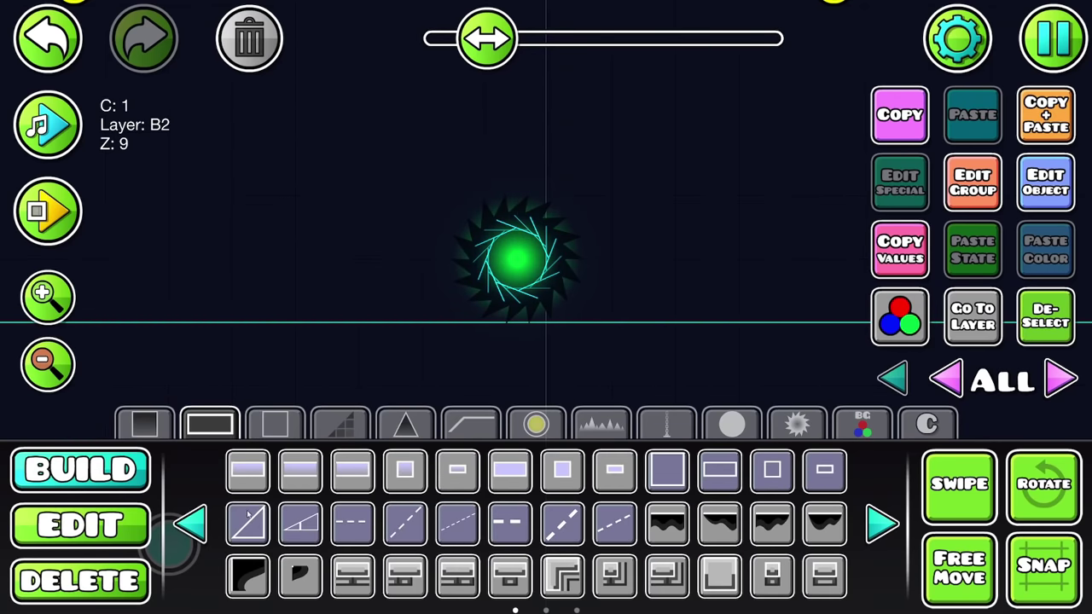
- Enlarge the saw to about double size
{"action": "key", "text": "2"}
{"action": "left_click_drag", "start_coordinate": [453, 174], "coordinate": [711, 173]}
{"action": "left_click", "coordinate": [972, 182]}
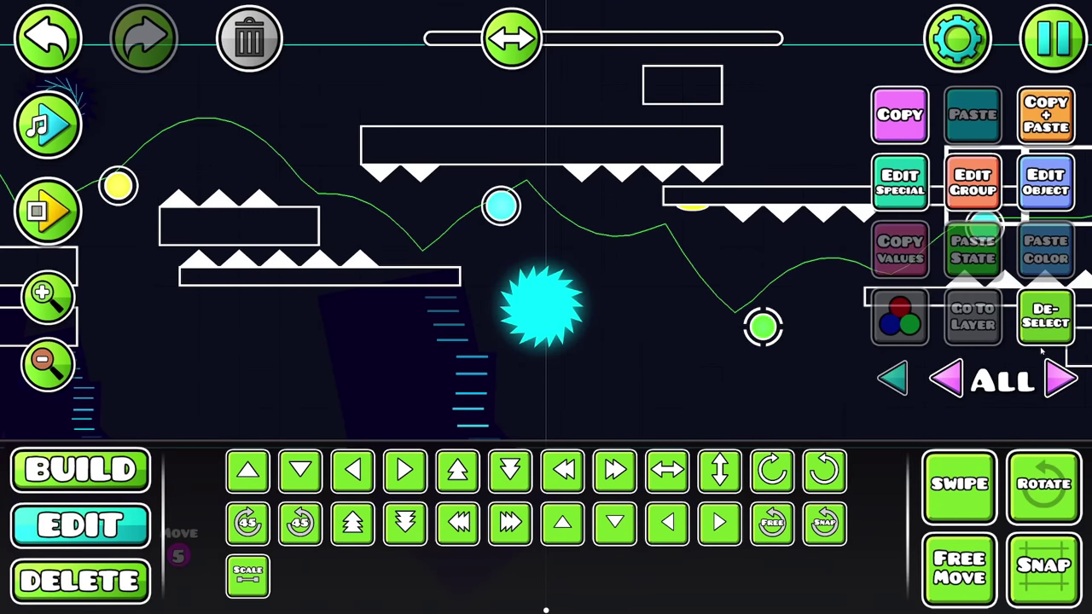
- Colour the line decoration cyan 00C5FF and put it on layer B3 with a lower Z order
{"action": "left_click", "coordinate": [1044, 320]}
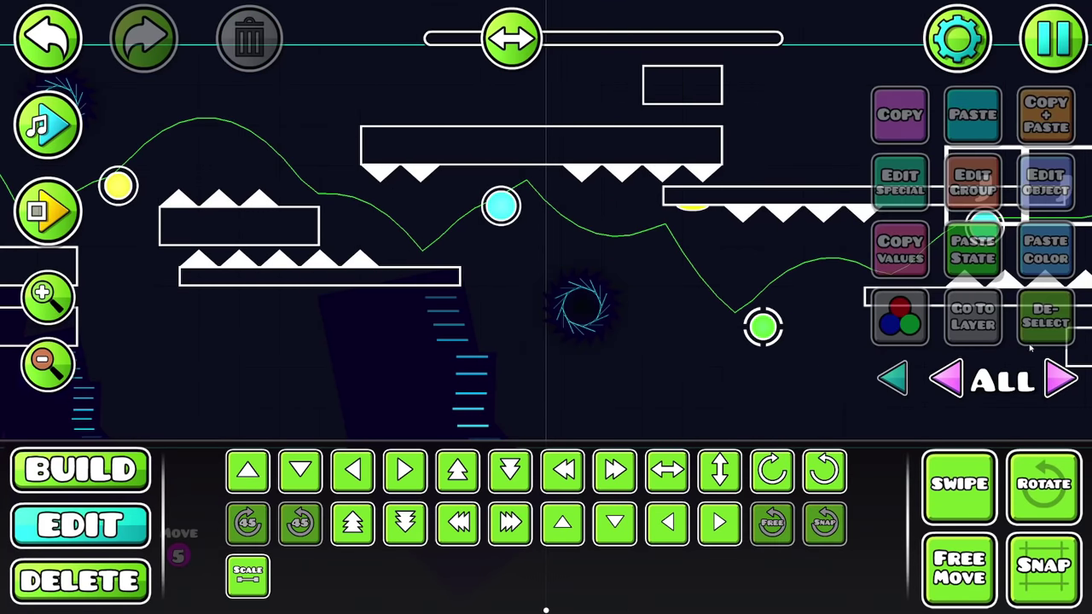
{"action": "left_click_drag", "start_coordinate": [684, 358], "coordinate": [588, 305]}
{"action": "scroll", "coordinate": [107, 377], "scroll_direction": "down", "scroll_amount": 3}
{"action": "left_click_drag", "start_coordinate": [370, 373], "coordinate": [402, 372]}
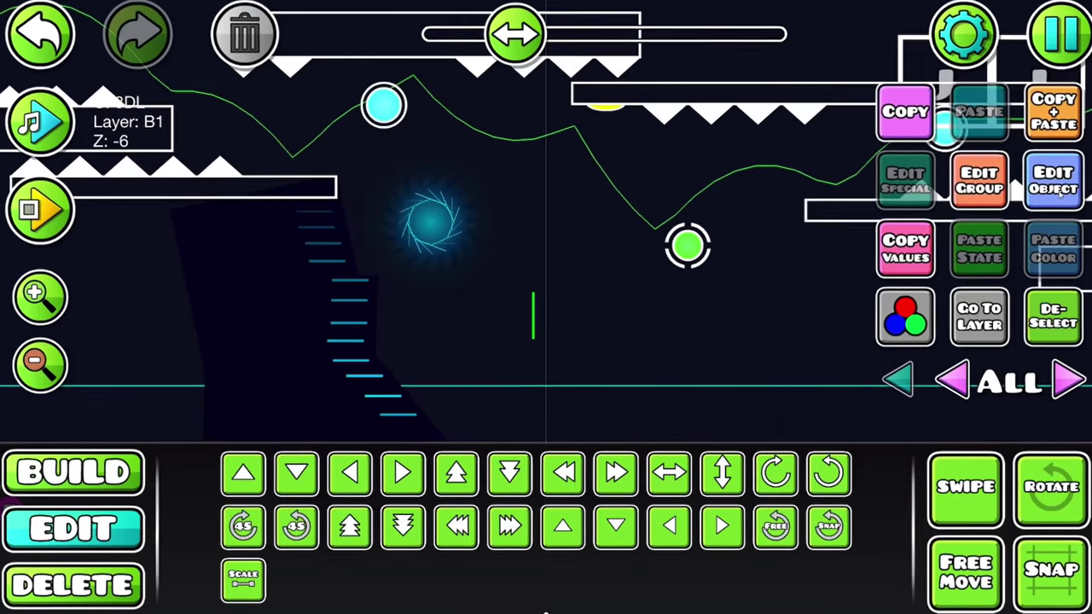
{"action": "left_click", "coordinate": [1055, 181]}
{"action": "left_click", "coordinate": [851, 519]}
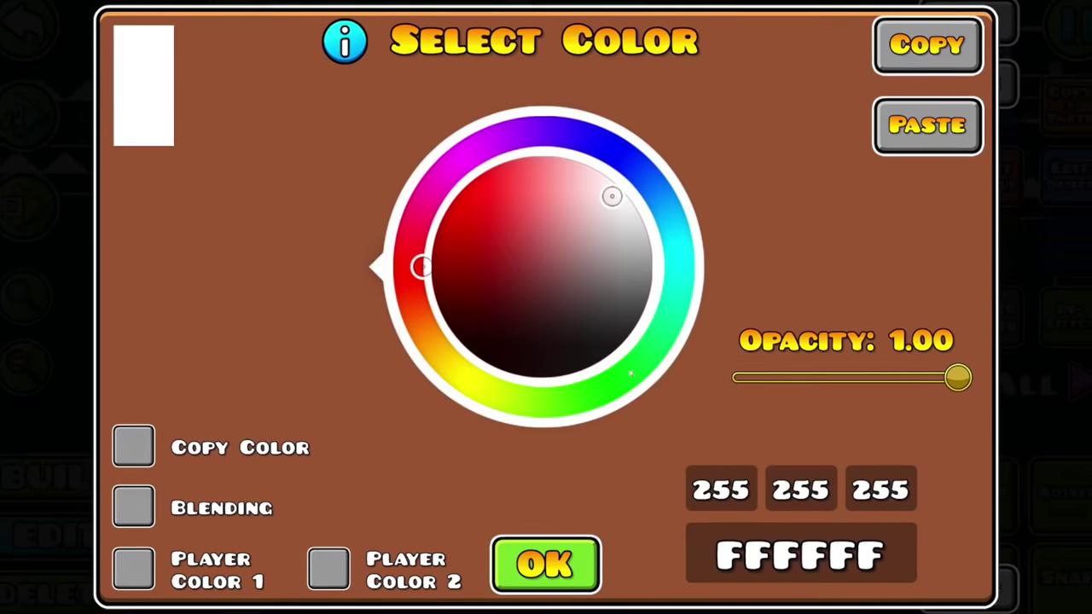
{"action": "left_click_drag", "start_coordinate": [419, 265], "coordinate": [665, 236]}
{"action": "left_click", "coordinate": [481, 163]}
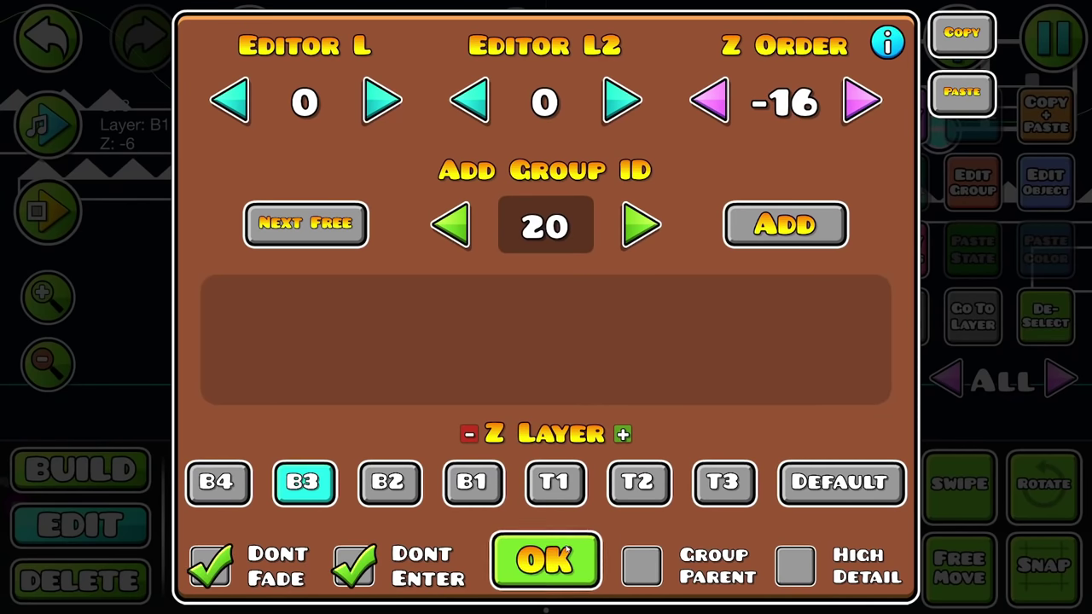
{"action": "left_click", "coordinate": [546, 560]}
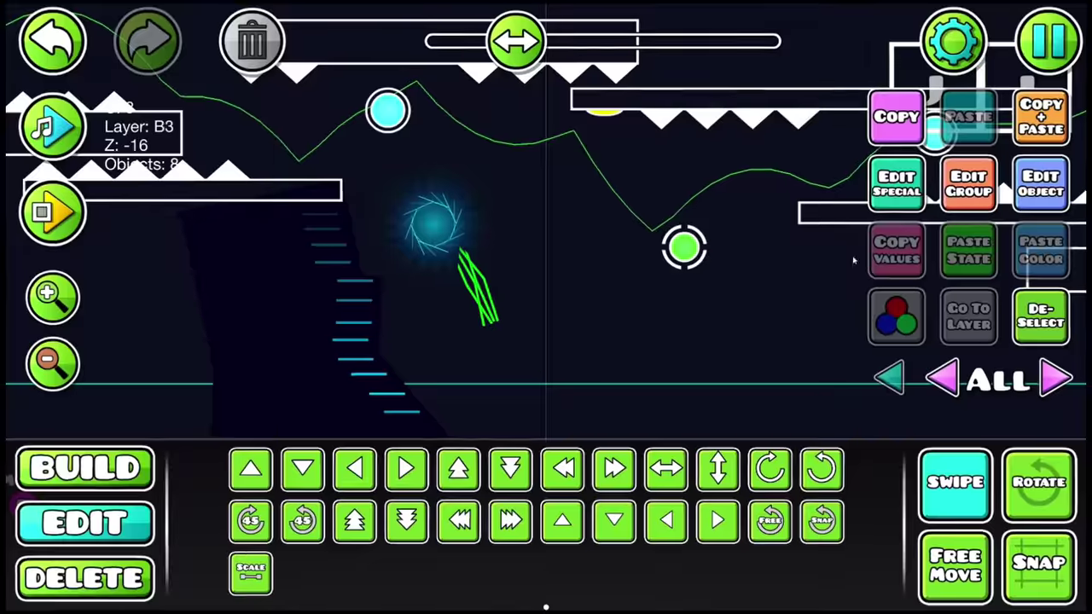
- Set the decoration's detail colour to channel 2
{"action": "left_click", "coordinate": [1041, 186]}
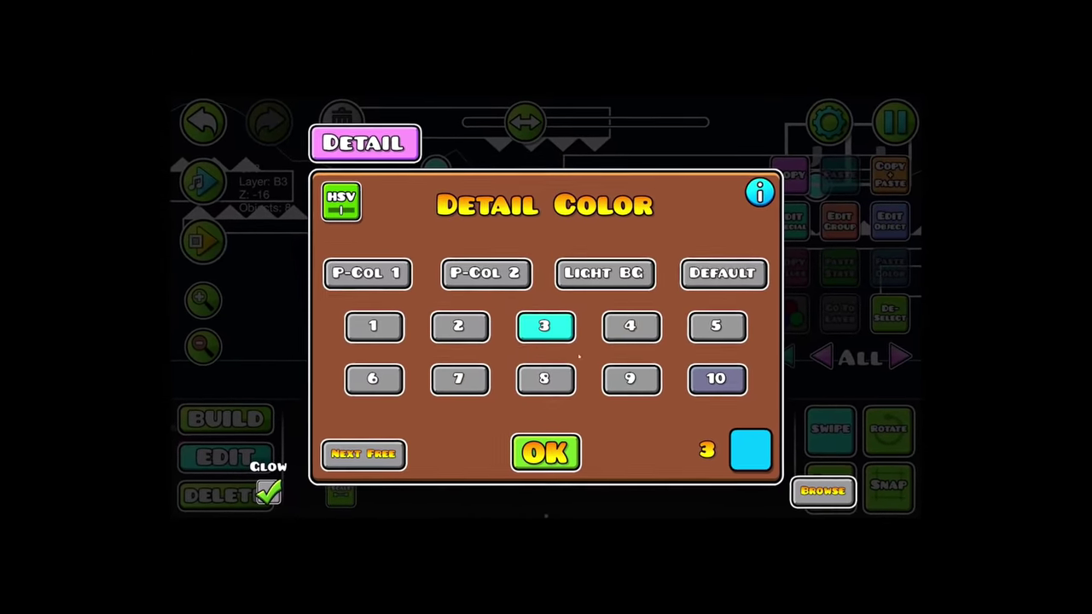
{"action": "left_click", "coordinate": [458, 326]}
{"action": "left_click", "coordinate": [546, 453]}
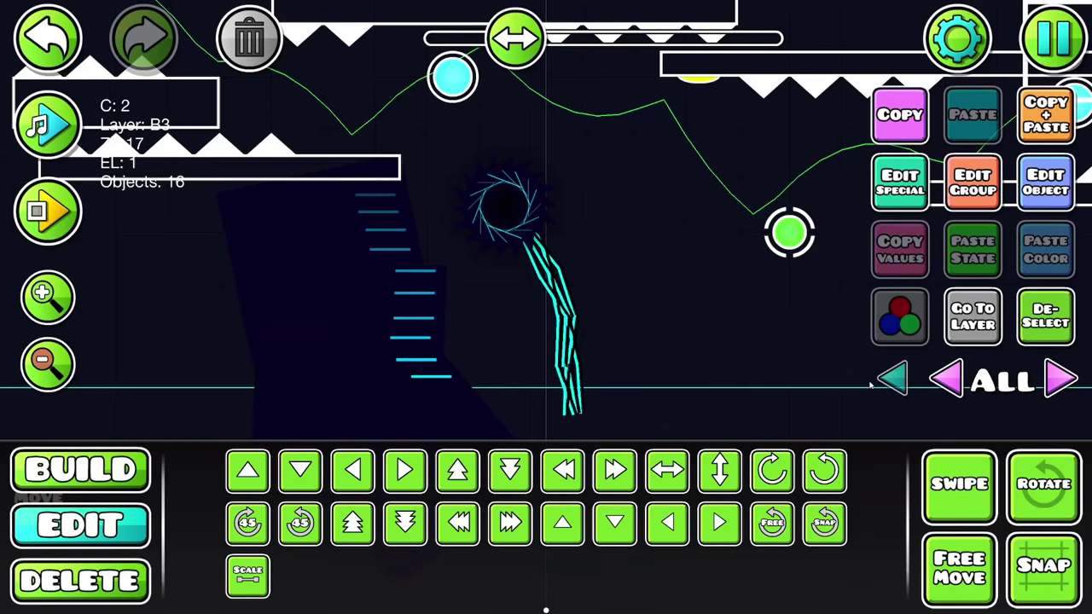
- Switch the line decoration's detail colour to channel 3
{"action": "left_click", "coordinate": [1034, 194]}
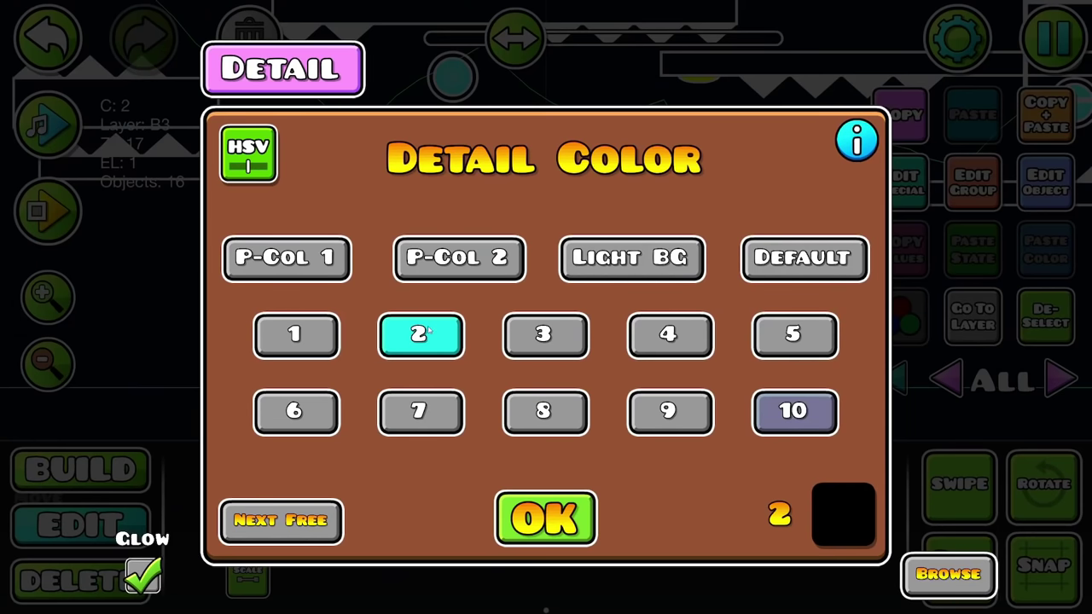
{"action": "left_click", "coordinate": [524, 505]}
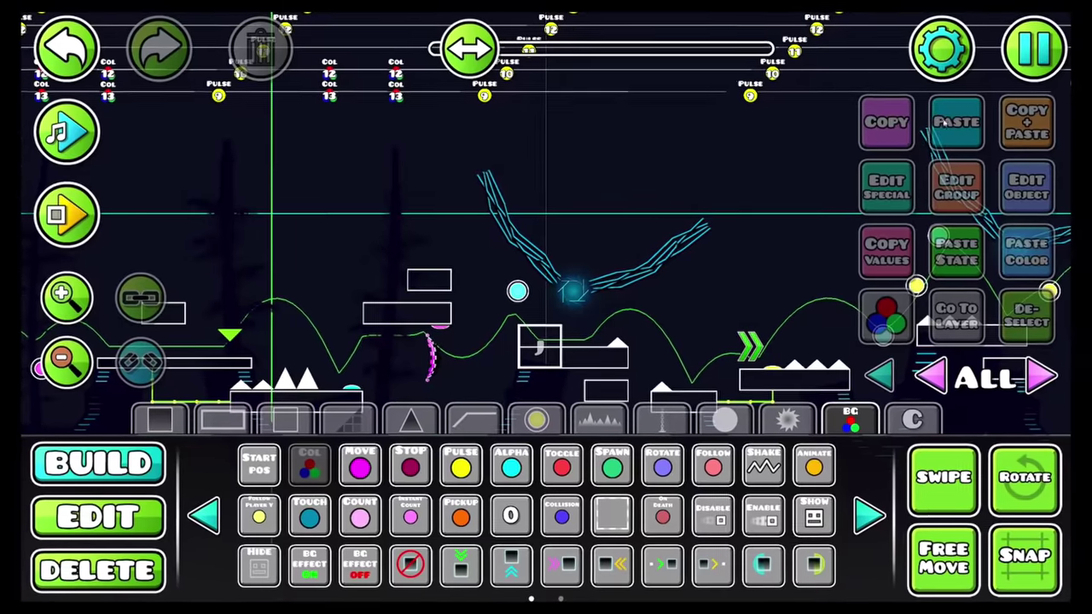
{"action": "left_click", "coordinate": [941, 43]}
- Review a channel colour in Level Settings, then confirm the channel 3 black pulse with 0.2 s fades
{"action": "left_click", "coordinate": [780, 141]}
{"action": "left_click", "coordinate": [499, 173]}
{"action": "left_click", "coordinate": [545, 515]}
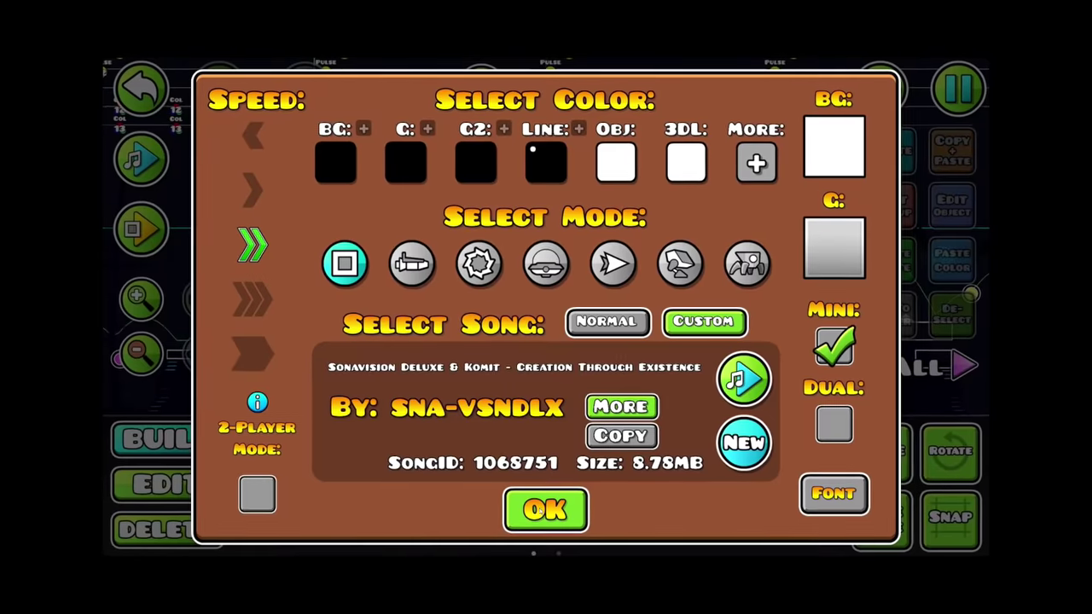
{"action": "left_click", "coordinate": [541, 507]}
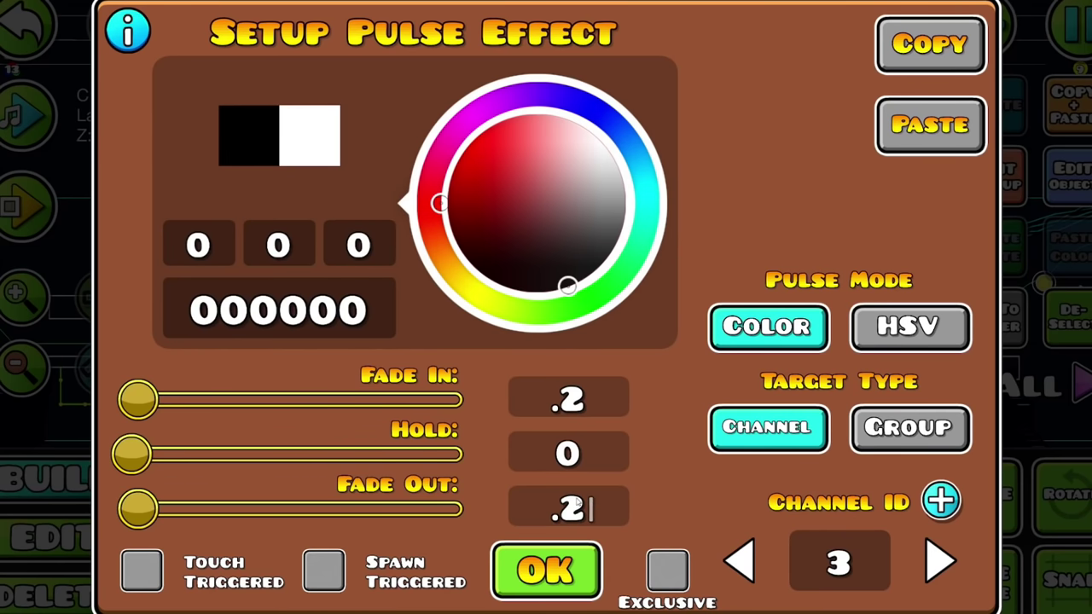
{"action": "left_click", "coordinate": [546, 570]}
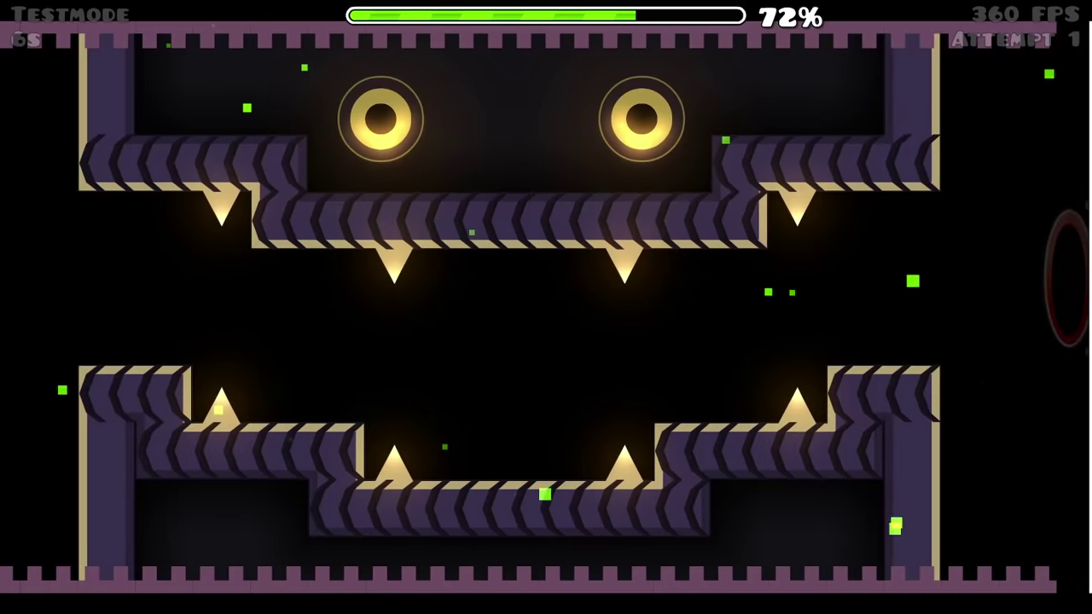
- Exit the playtest, pan to the monster face, and switch its pulse triggers to colour mode
{"action": "key", "text": "Escape"}
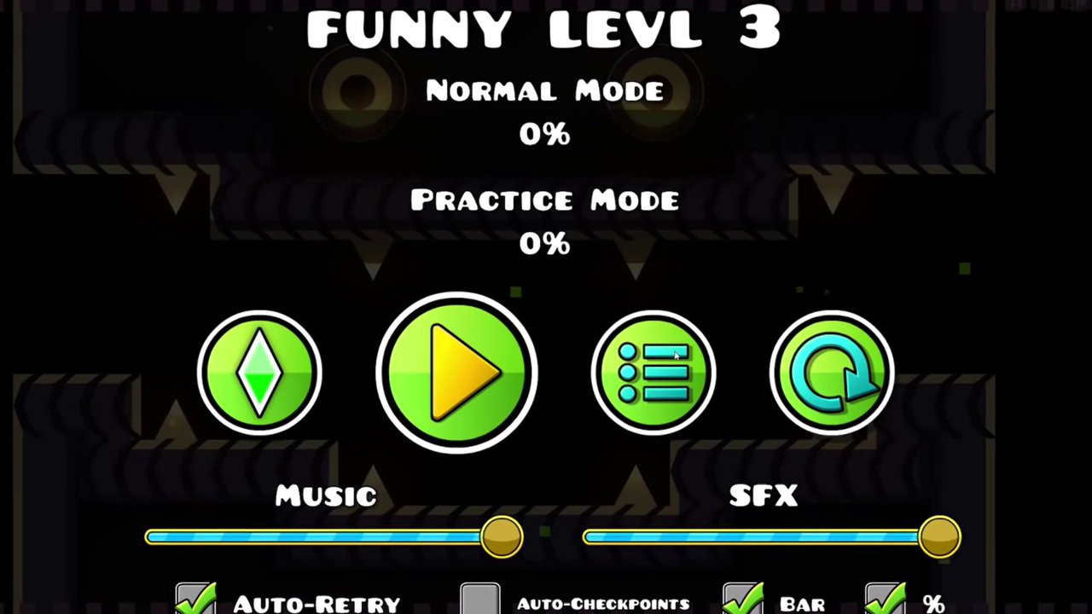
{"action": "left_click", "coordinate": [674, 354]}
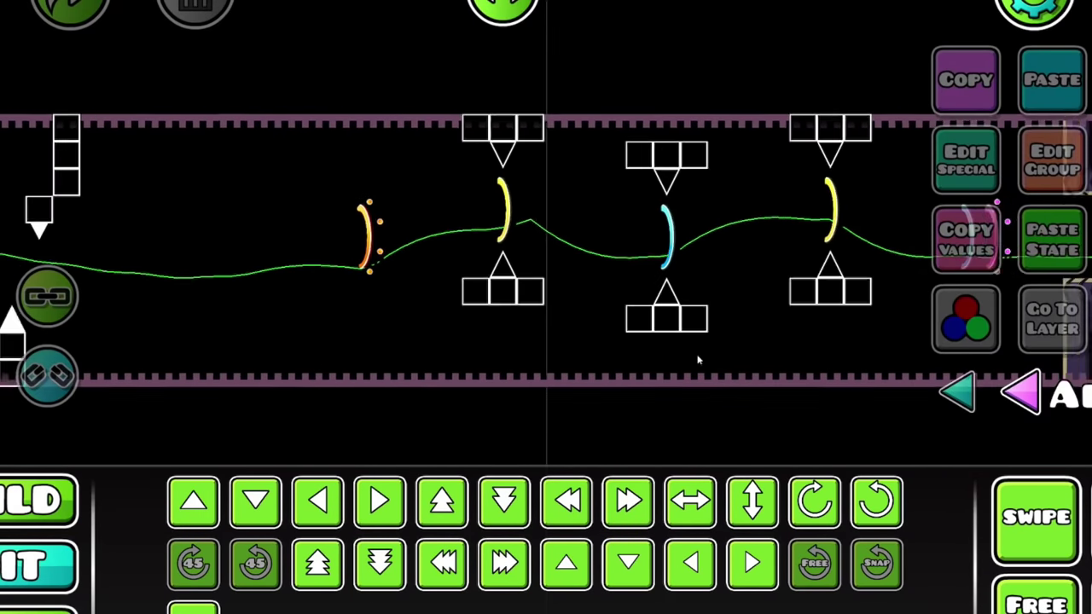
{"action": "left_click_drag", "start_coordinate": [697, 360], "coordinate": [24, 360]}
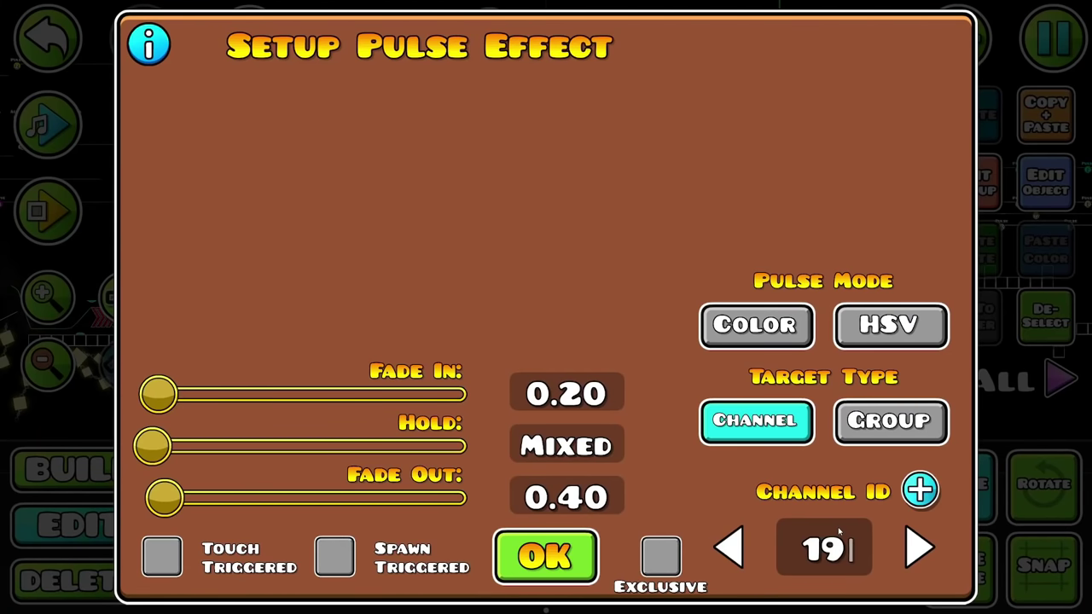
{"action": "left_click", "coordinate": [767, 333]}
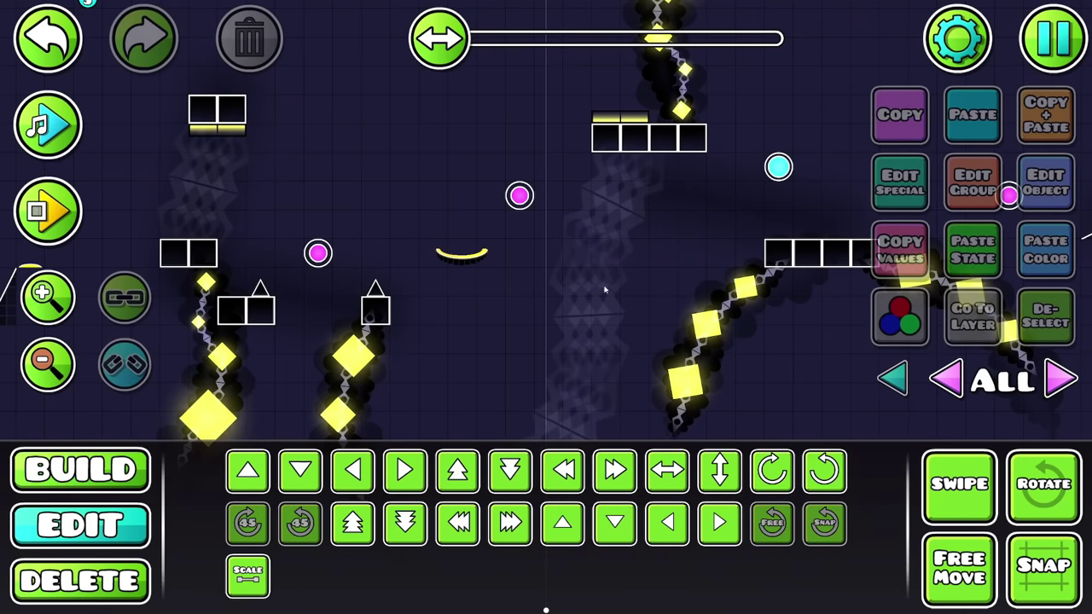
{"action": "left_click", "coordinate": [604, 291]}
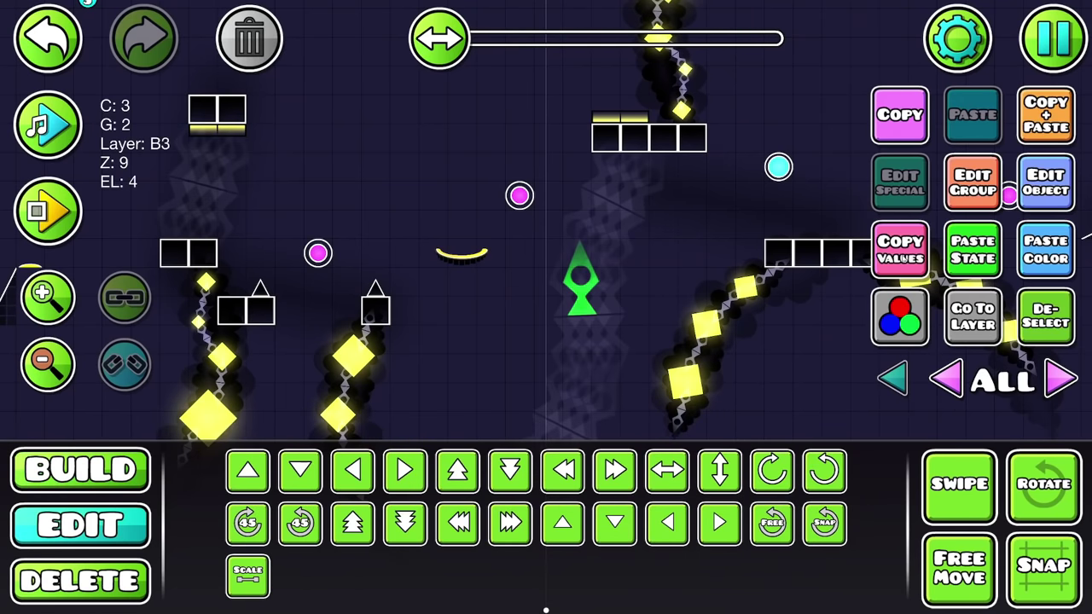
- Delete the green trigger and place a green ray glow behind the pink orb, scaled to 1.72
{"action": "left_click", "coordinate": [249, 37]}
{"action": "left_click_drag", "start_coordinate": [546, 213], "coordinate": [536, 235]}
{"action": "left_click", "coordinate": [80, 469]}
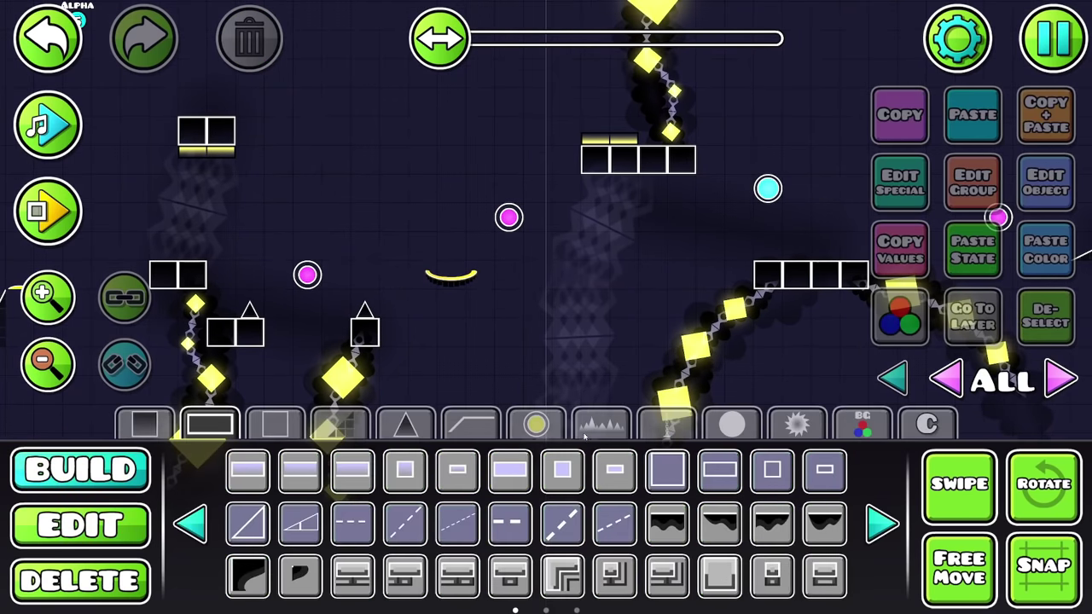
{"action": "left_click", "coordinate": [536, 424]}
{"action": "left_click_drag", "start_coordinate": [392, 516], "coordinate": [350, 519]}
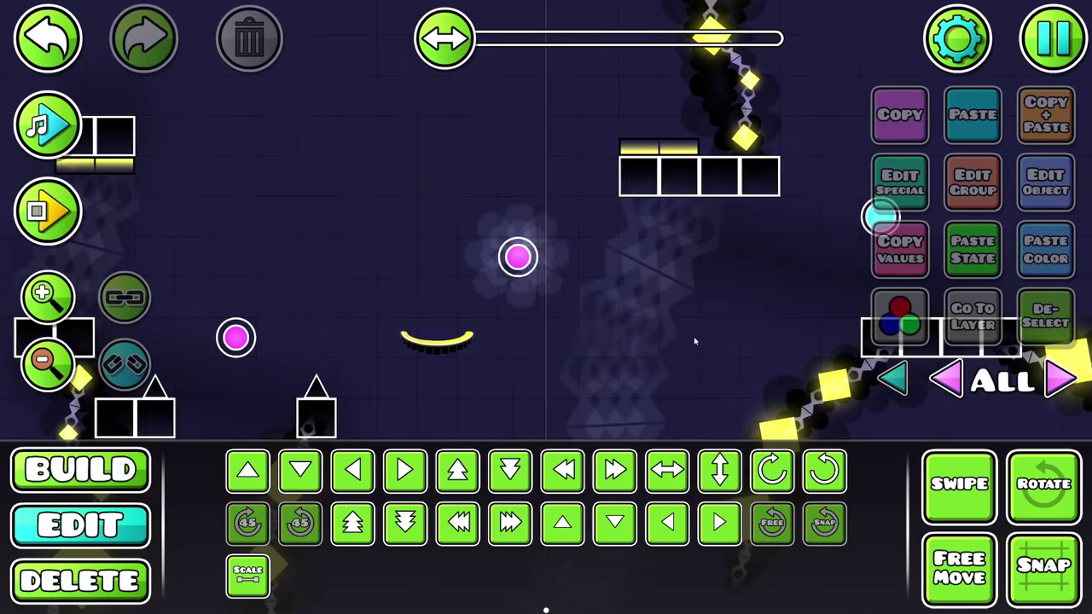
{"action": "left_click_drag", "start_coordinate": [694, 341], "coordinate": [684, 341]}
{"action": "left_click", "coordinate": [48, 37]}
{"action": "key", "text": "ctrl+shift+z"}
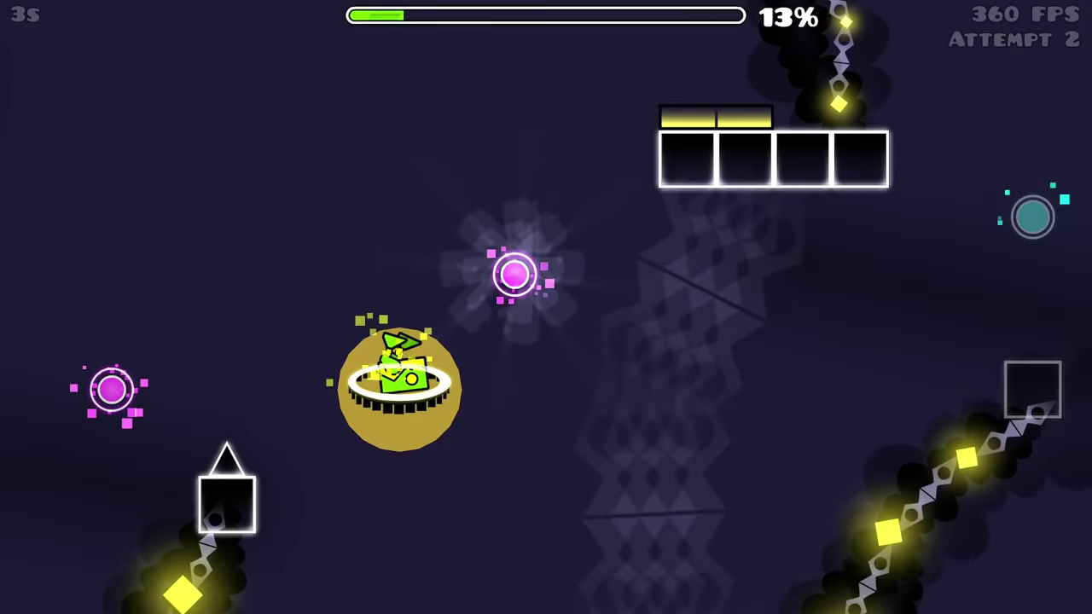
- Return to the editor and set the rotate trigger to a custom speed
{"action": "key", "text": "Escape"}
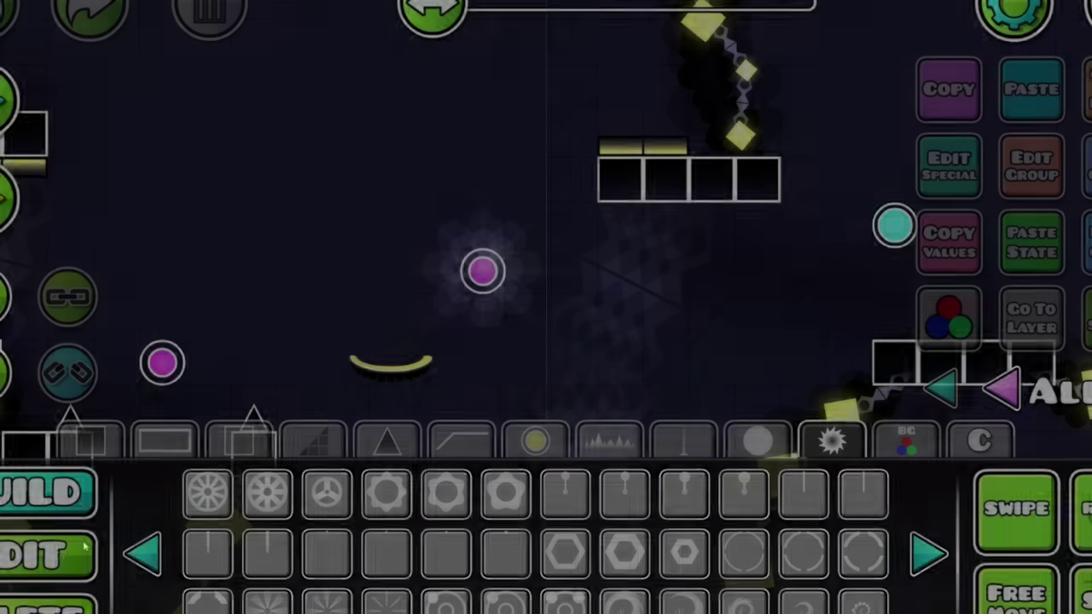
{"action": "key", "text": "2"}
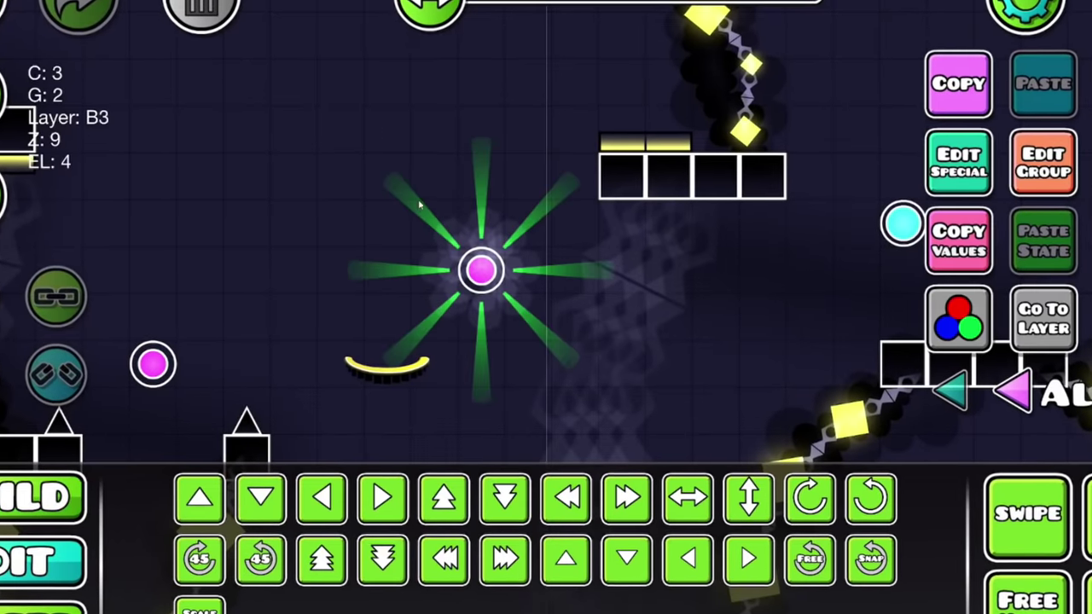
{"action": "key", "text": "F3"}
{"action": "left_click", "coordinate": [546, 193]}
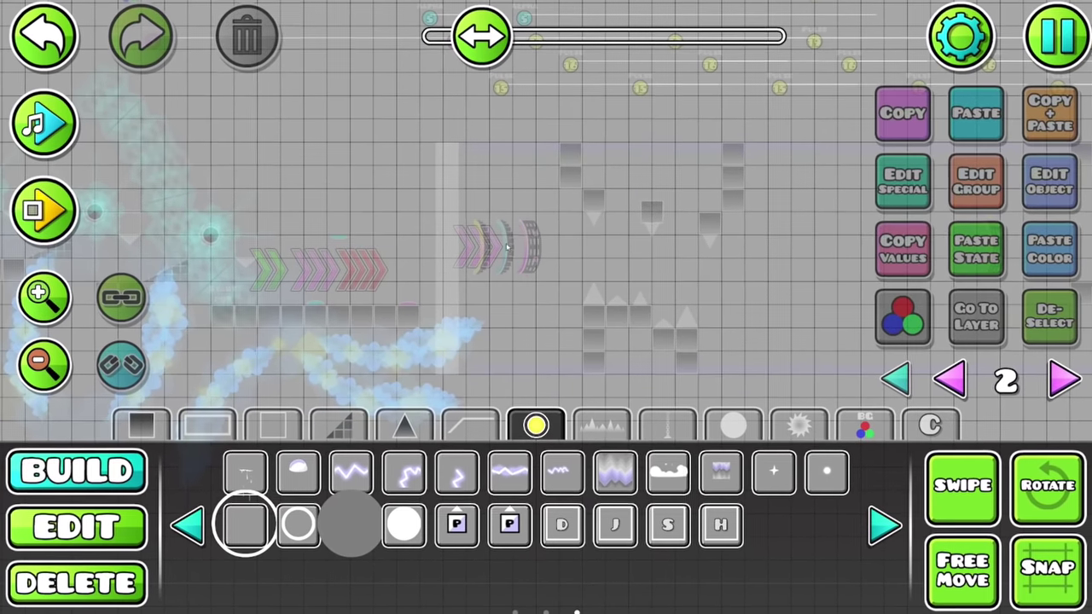
- Place a green glow orb and enlarge it to about four times its size
{"action": "left_click", "coordinate": [490, 260]}
{"action": "left_click", "coordinate": [134, 500]}
{"action": "left_click", "coordinate": [235, 586]}
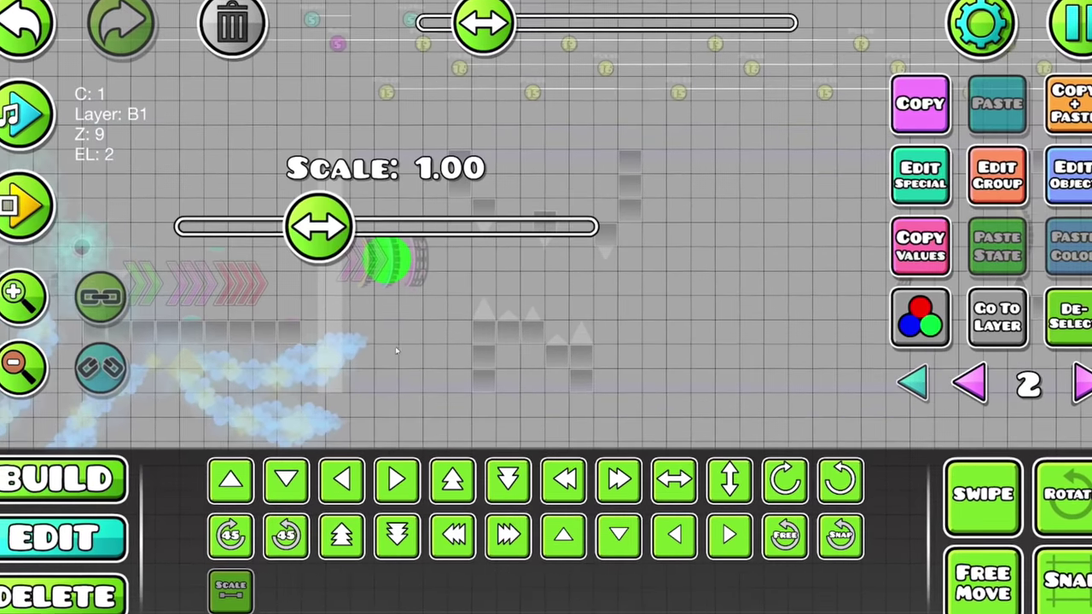
{"action": "left_click_drag", "start_coordinate": [317, 227], "coordinate": [585, 227]}
{"action": "scroll", "coordinate": [546, 256], "scroll_direction": "down", "scroll_amount": 5}
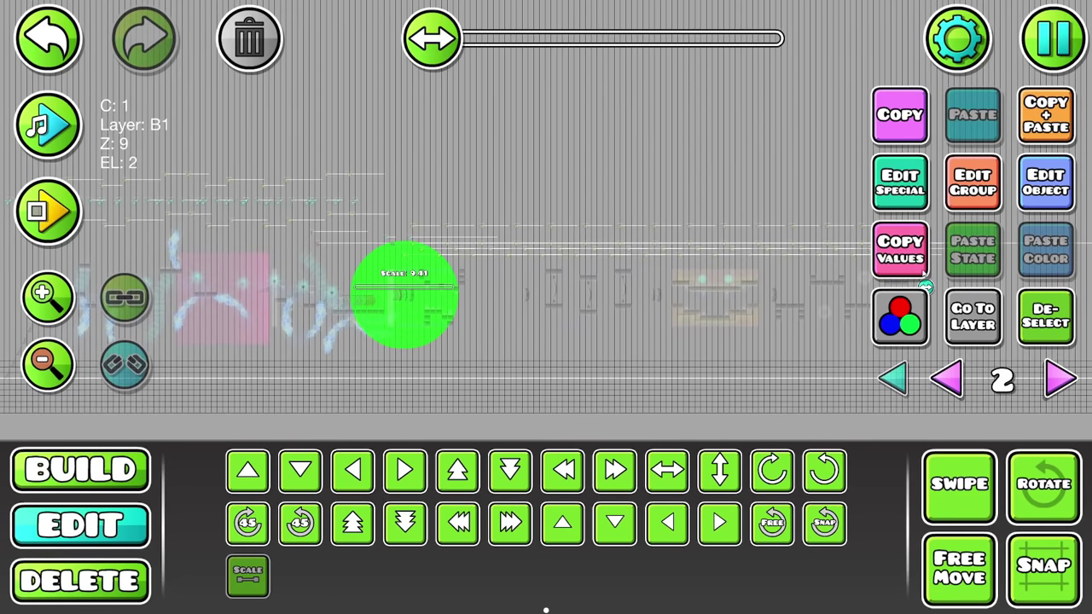
- Assign group ID 2 to the orb and return to the editor
{"action": "left_click", "coordinate": [972, 182]}
{"action": "left_click", "coordinate": [546, 224]}
{"action": "type", "text": "2"}
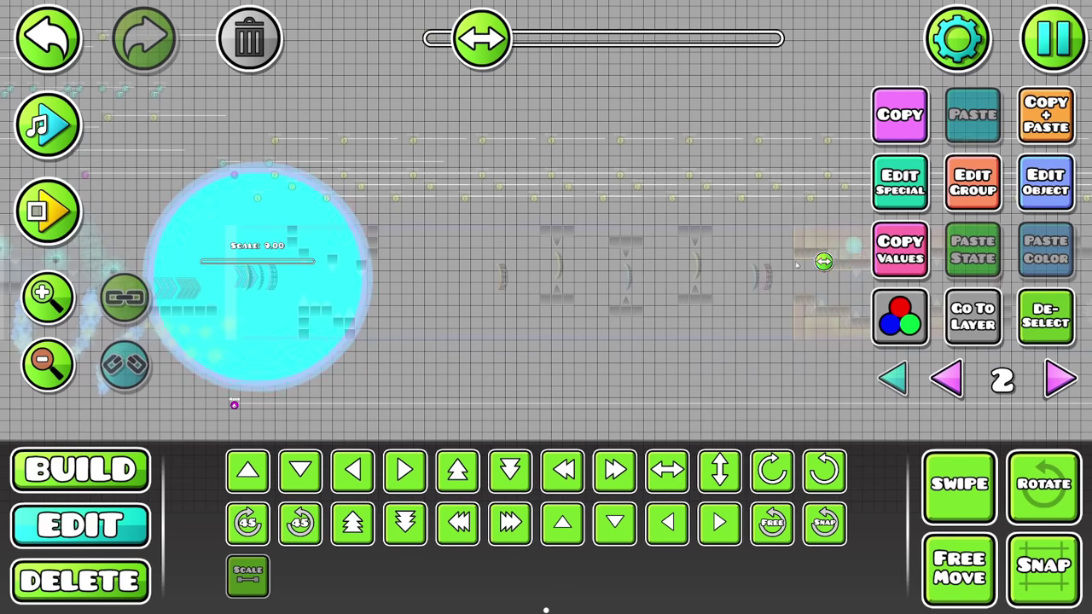
{"action": "scroll", "coordinate": [512, 239], "scroll_direction": "up", "scroll_amount": 5}
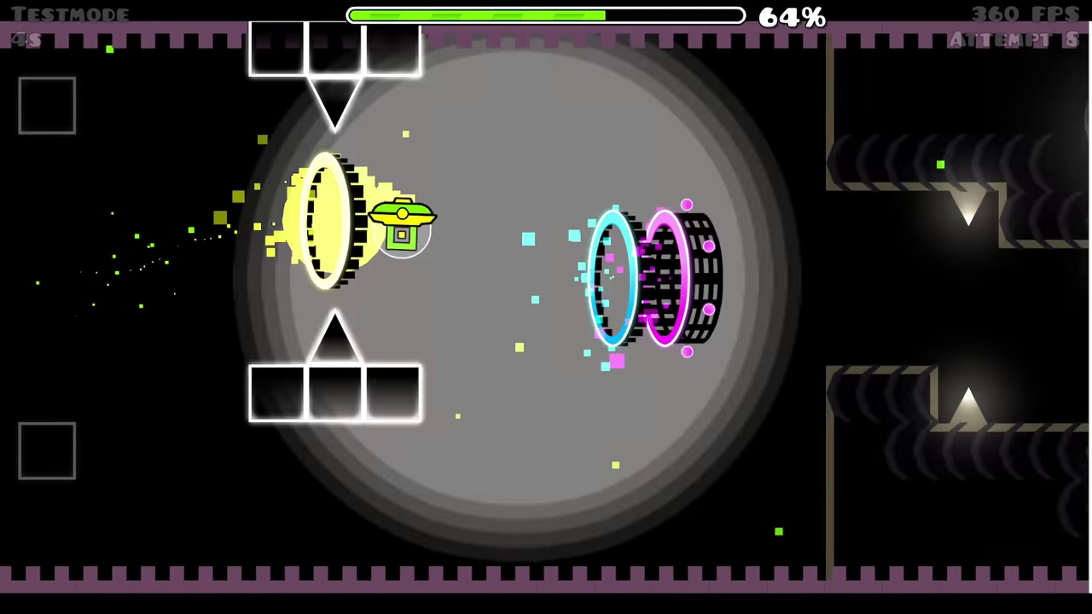
{"action": "key", "text": "Escape"}
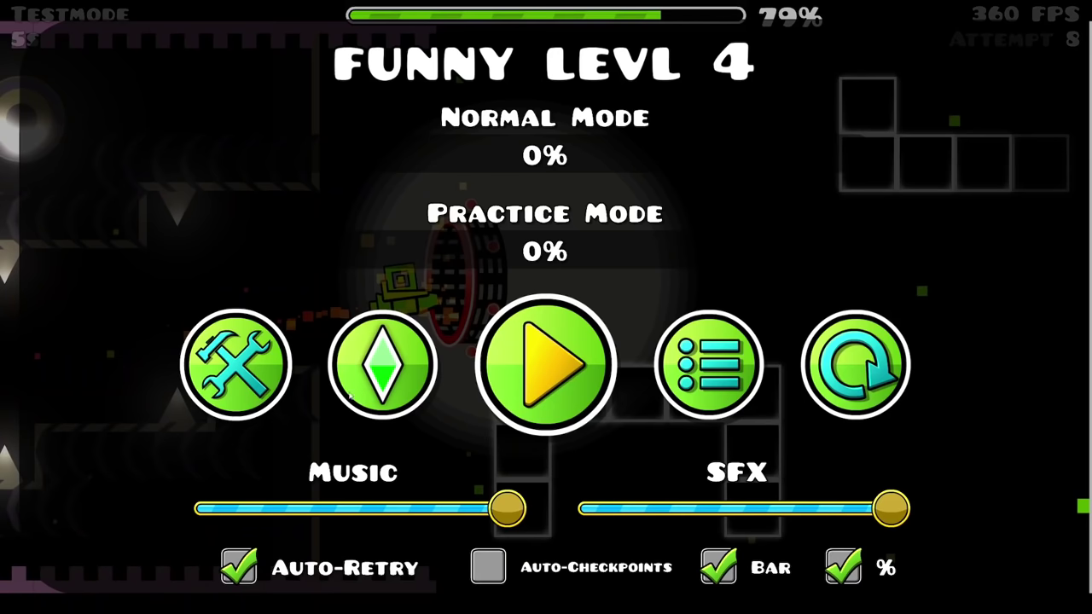
{"action": "left_click", "coordinate": [239, 341]}
- Set the orb's detail colour channel to Copy Color with Blending enabled
{"action": "left_click", "coordinate": [897, 316]}
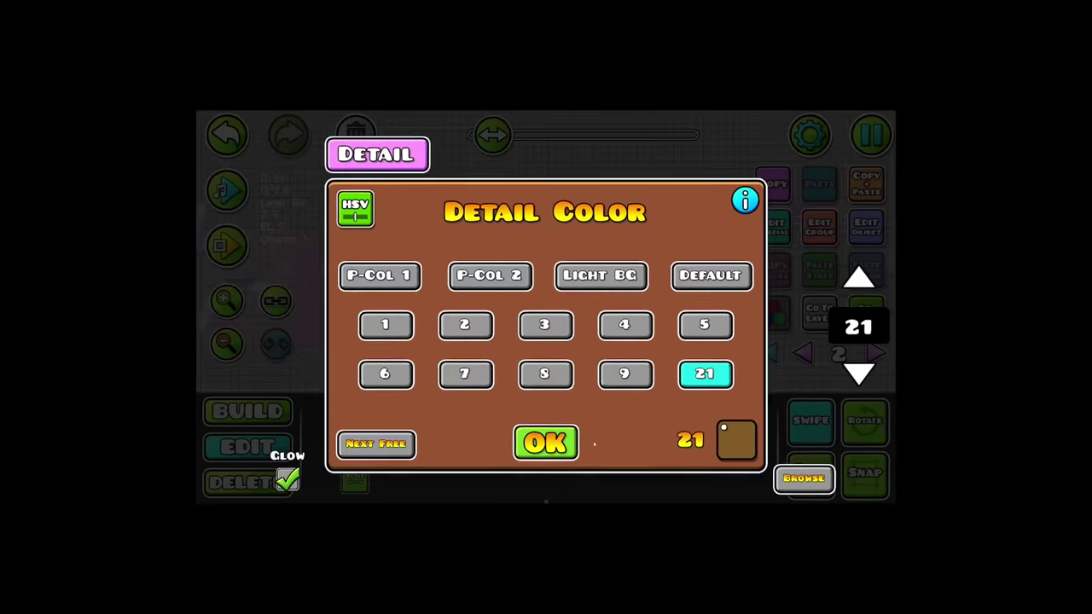
{"action": "left_click", "coordinate": [671, 334]}
{"action": "left_click", "coordinate": [843, 513]}
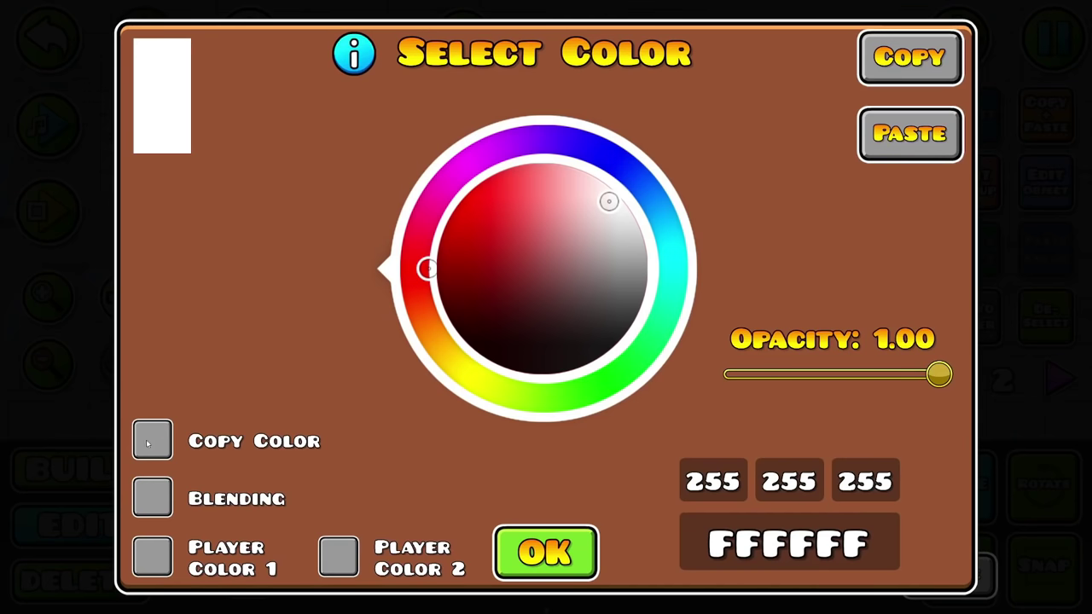
{"action": "left_click", "coordinate": [151, 440]}
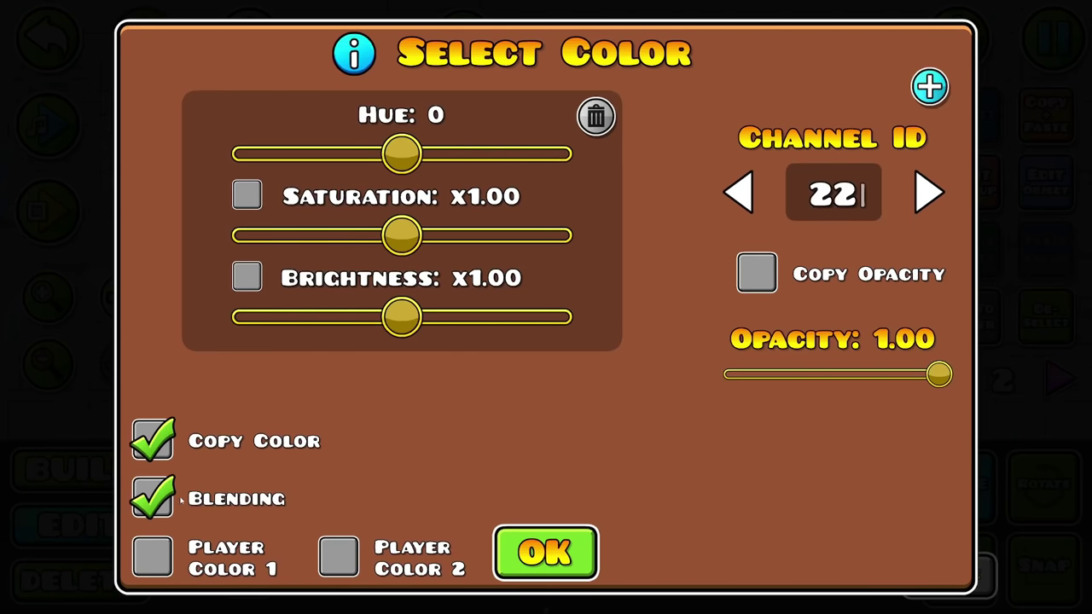
{"action": "left_click", "coordinate": [561, 539]}
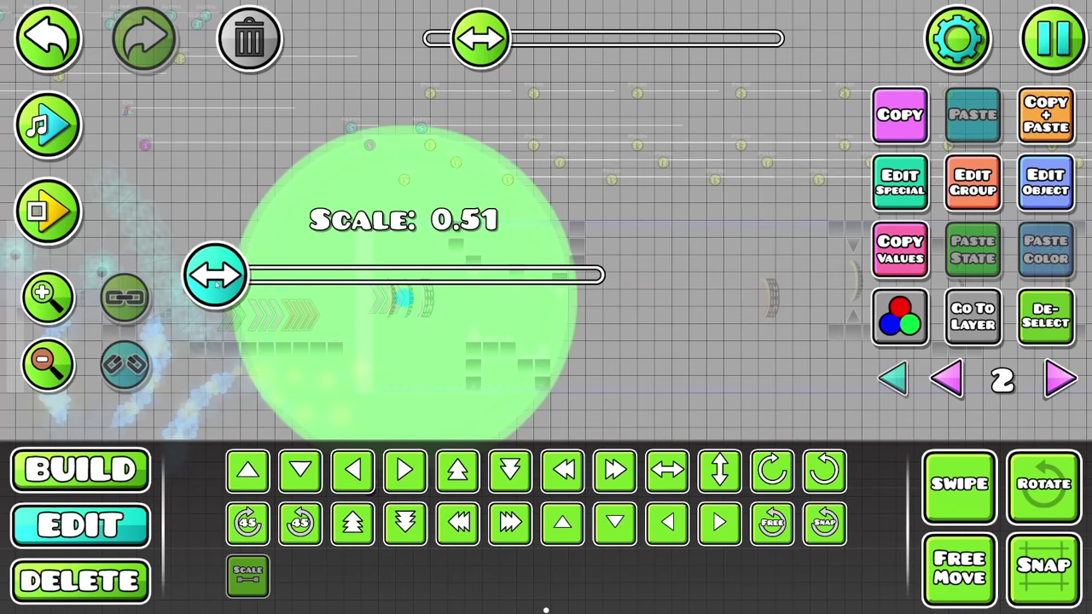
{"action": "key", "text": "Escape"}
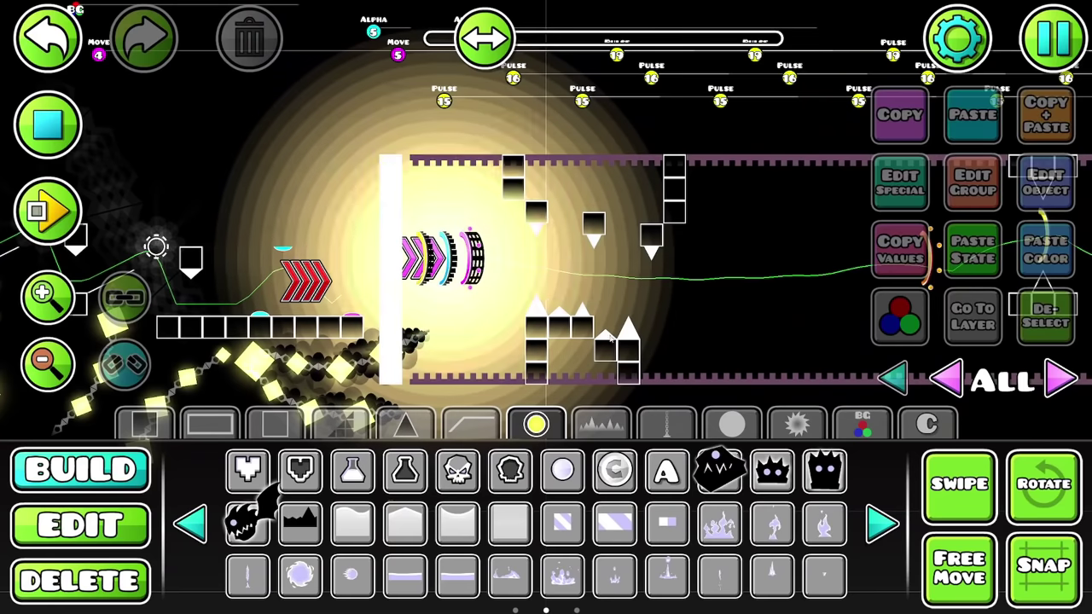
- Stop the music preview, then save and playtest the level
{"action": "left_click", "coordinate": [48, 123]}
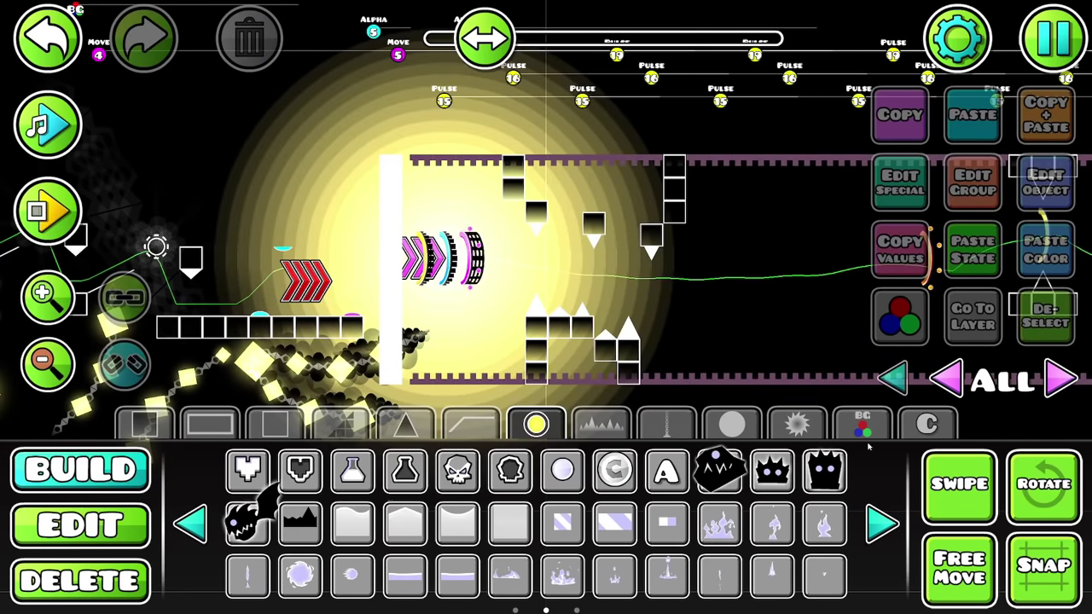
{"action": "left_click", "coordinate": [1053, 36]}
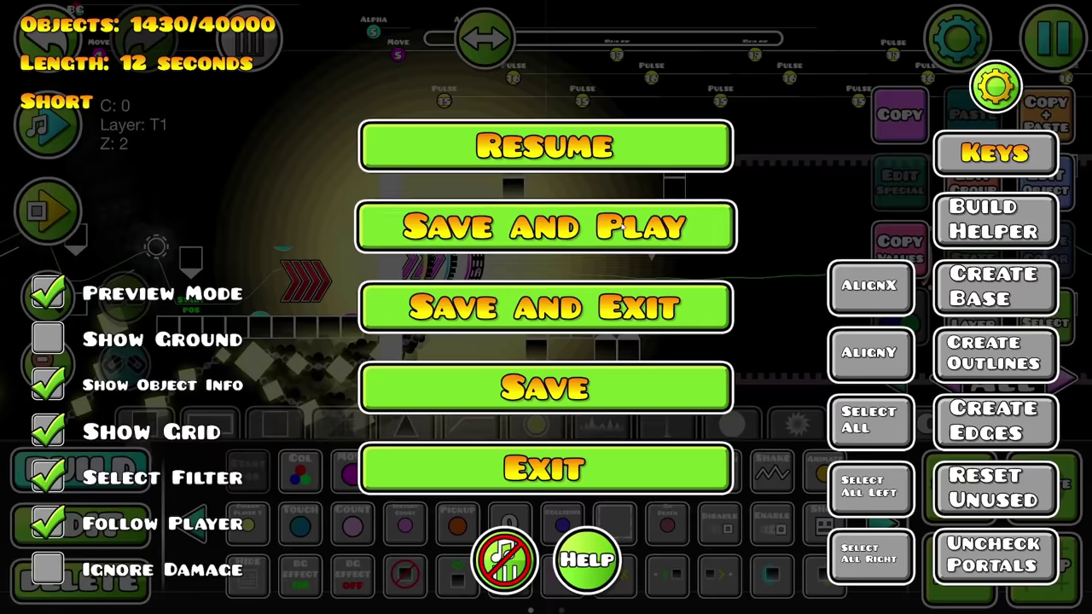
{"action": "left_click", "coordinate": [545, 225]}
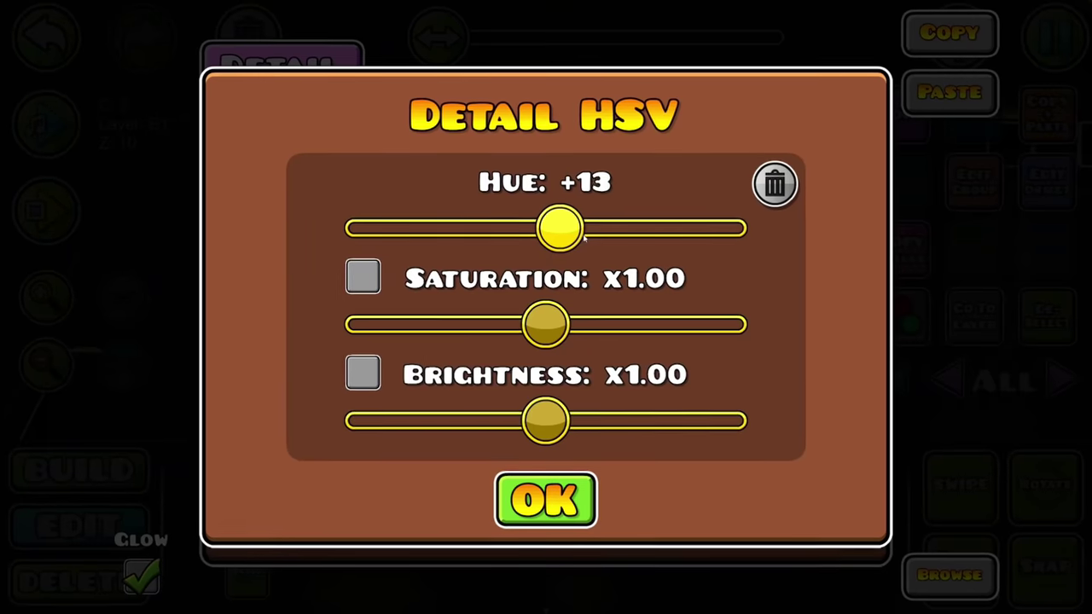
- Shift the detail hue to +17 and shrink the triangle to 0.61 scale
{"action": "left_click_drag", "start_coordinate": [558, 225], "coordinate": [563, 225]}
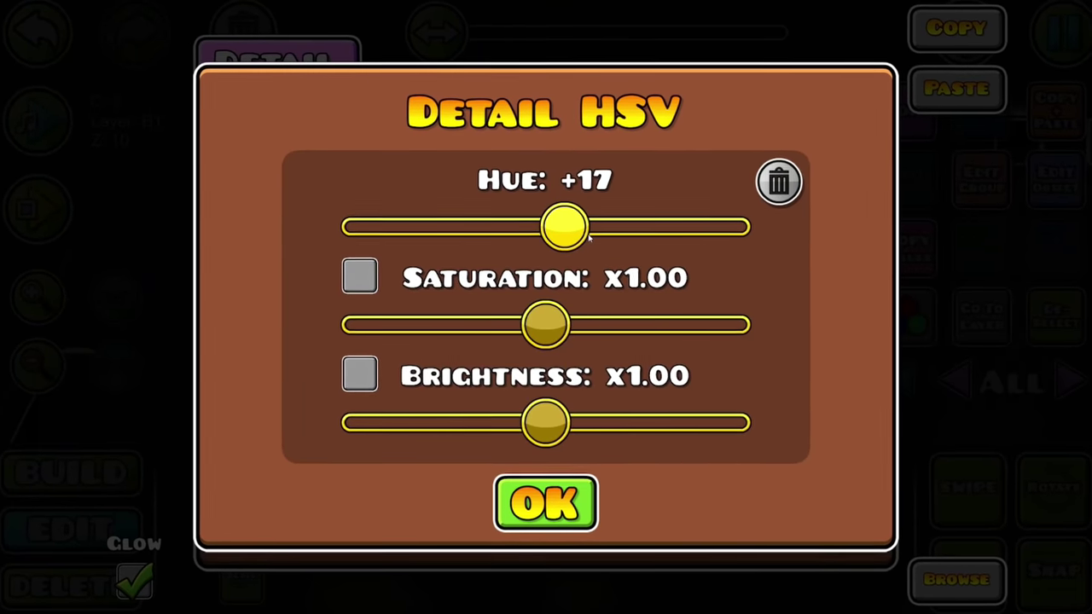
{"action": "left_click", "coordinate": [546, 500]}
{"action": "left_click", "coordinate": [546, 524]}
{"action": "left_click", "coordinate": [230, 587]}
{"action": "left_click_drag", "start_coordinate": [278, 190], "coordinate": [159, 187]}
{"action": "left_click", "coordinate": [682, 127]}
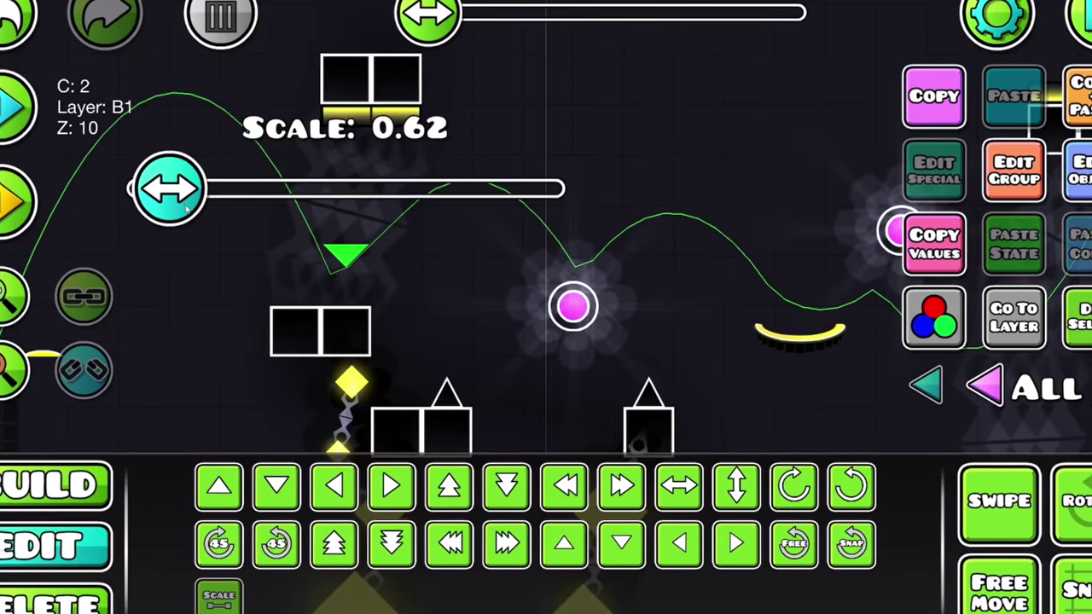
- Add a group ID to the object in its group settings
{"action": "key", "text": "1"}
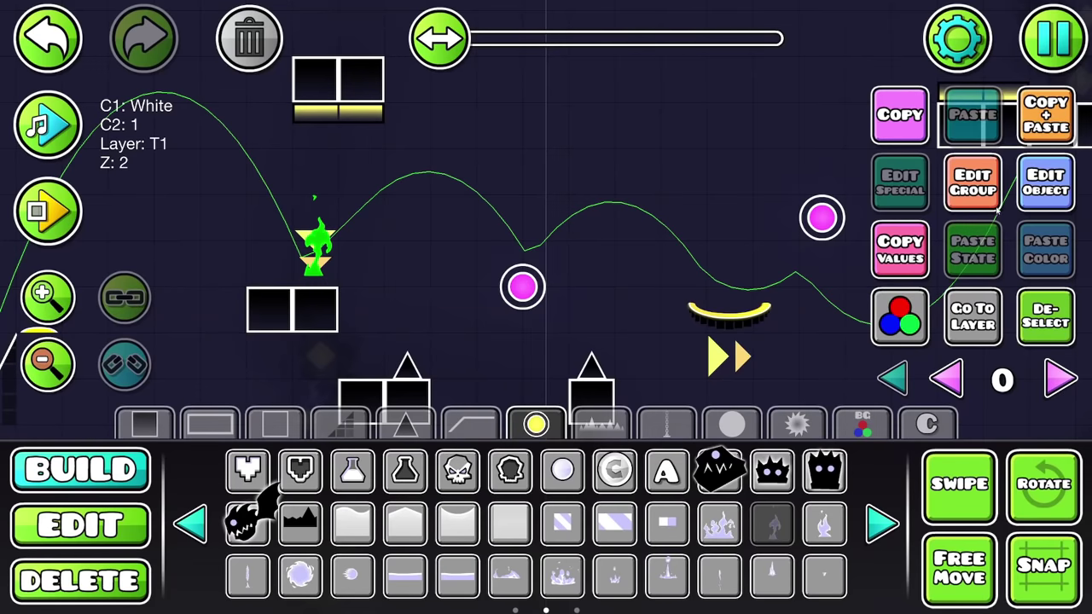
{"action": "left_click", "coordinate": [989, 192]}
{"action": "left_click", "coordinate": [747, 215]}
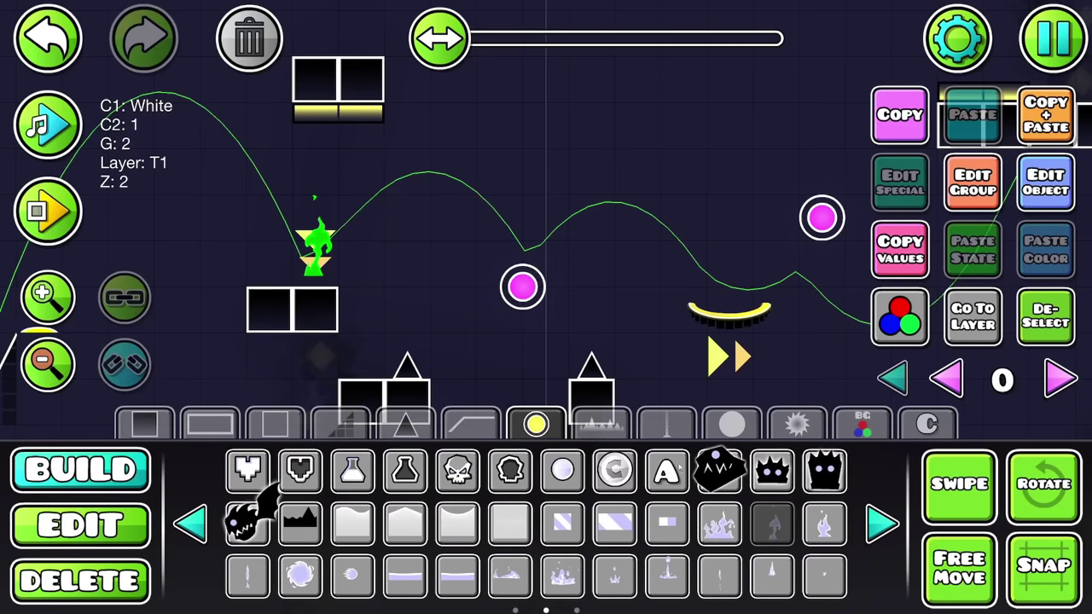
{"action": "key", "text": "2"}
- Shrink the glow bar under the black blocks to 0.70 scale and adjust its detail colour
{"action": "left_click_drag", "start_coordinate": [783, 369], "coordinate": [720, 365]}
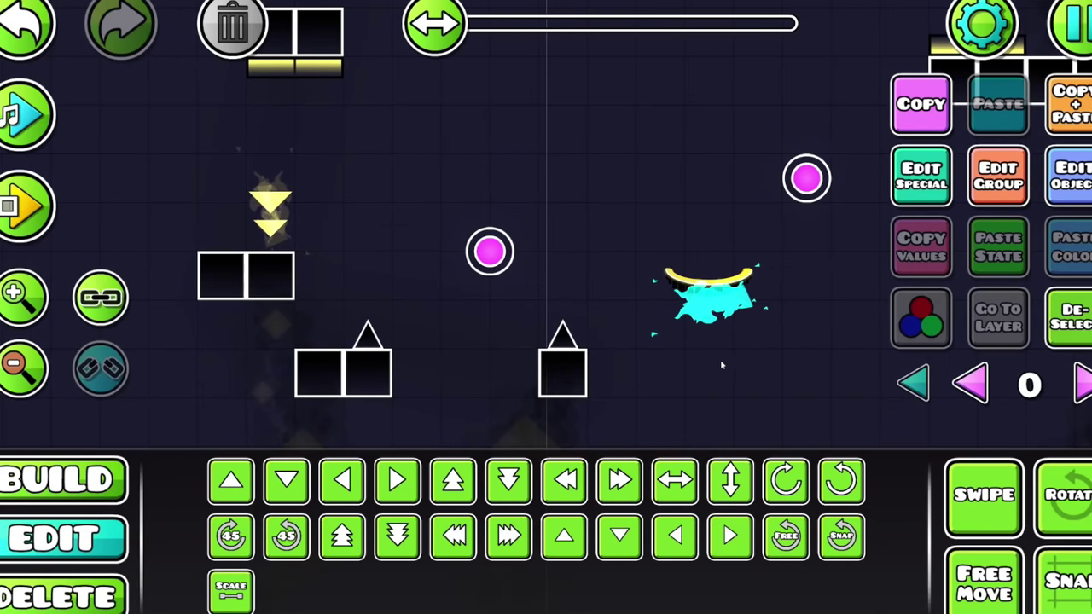
{"action": "left_click", "coordinate": [708, 331]}
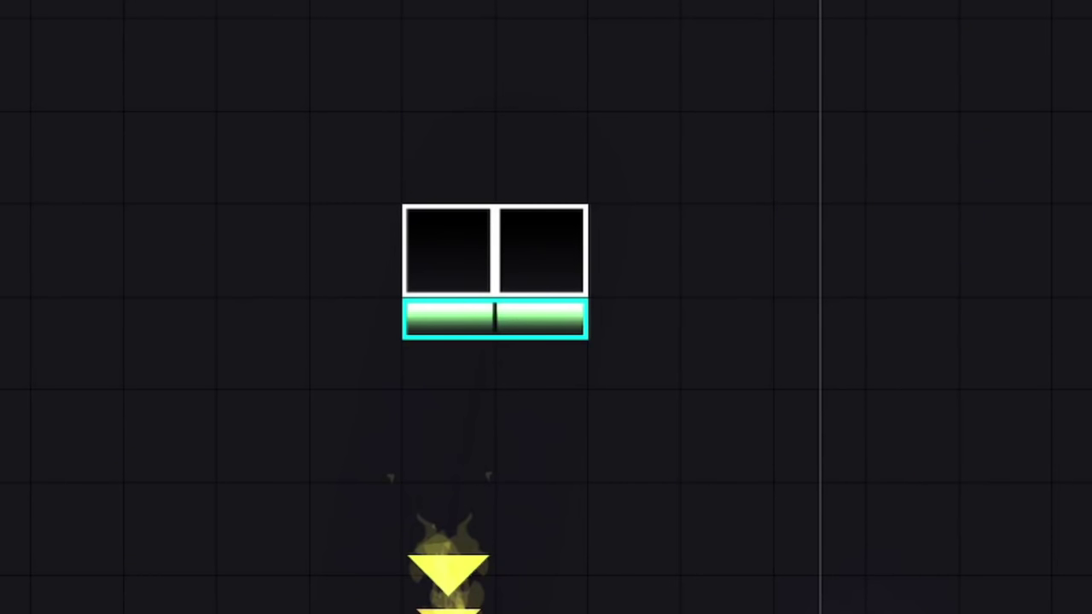
{"action": "left_click_drag", "start_coordinate": [343, 196], "coordinate": [317, 219]}
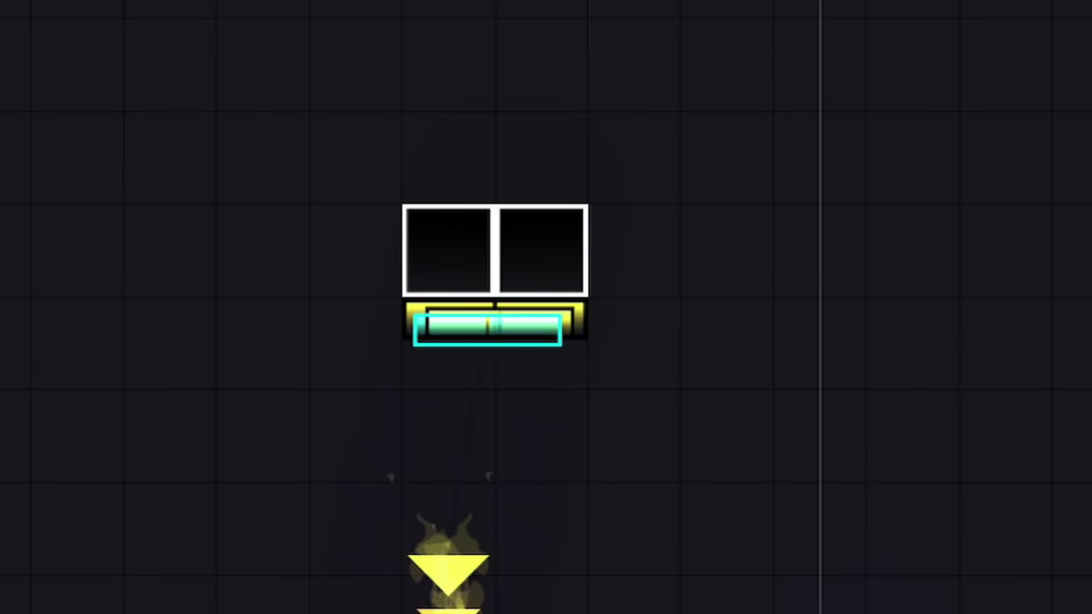
{"action": "left_click_drag", "start_coordinate": [270, 302], "coordinate": [211, 302]}
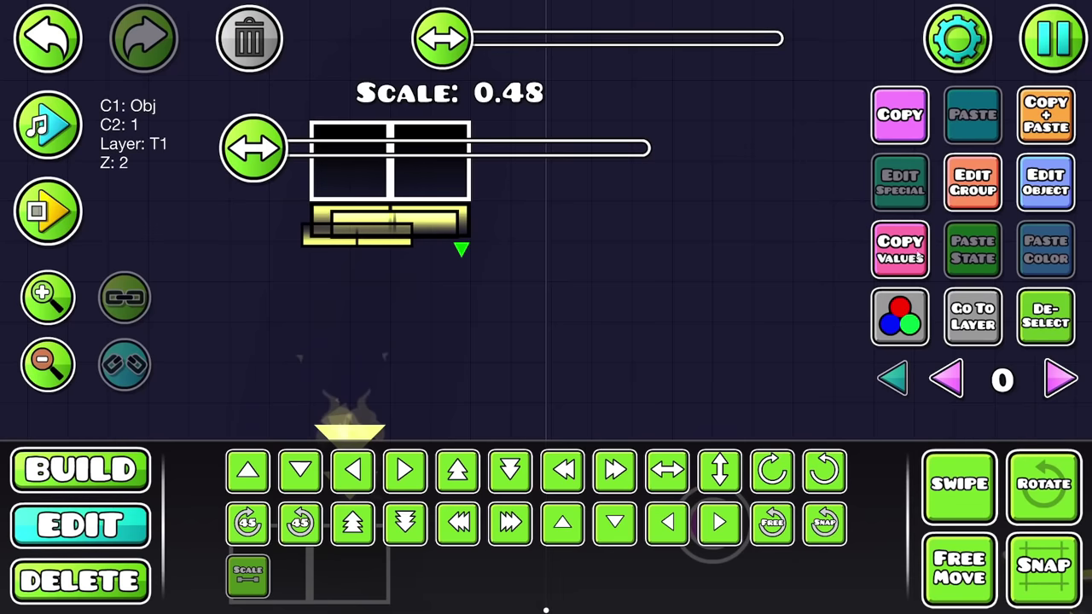
{"action": "left_click", "coordinate": [900, 316]}
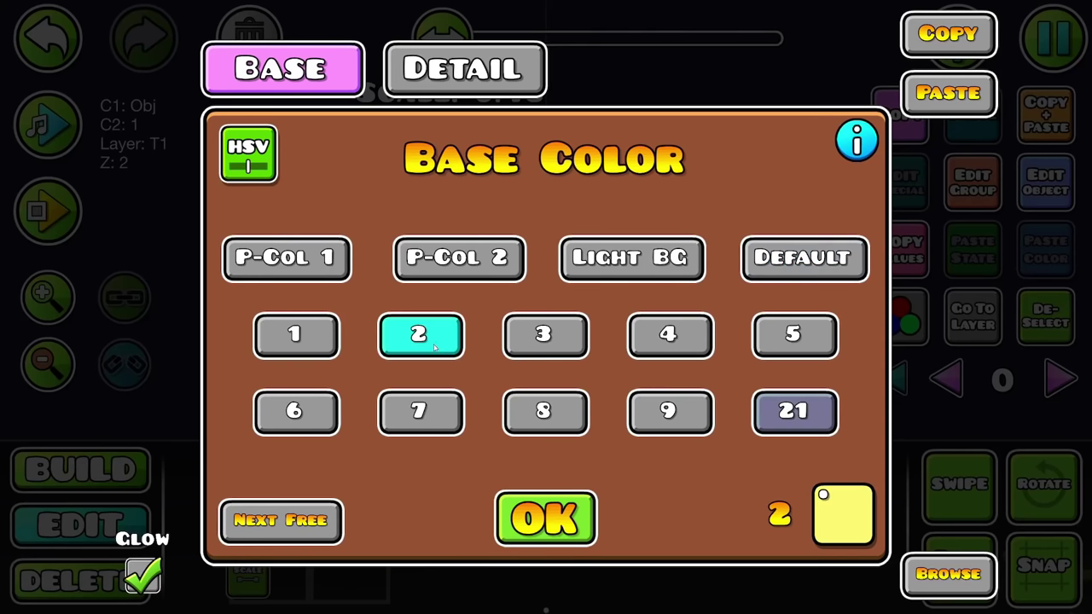
{"action": "left_click", "coordinate": [493, 83]}
{"action": "left_click_drag", "start_coordinate": [487, 236], "coordinate": [494, 235]}
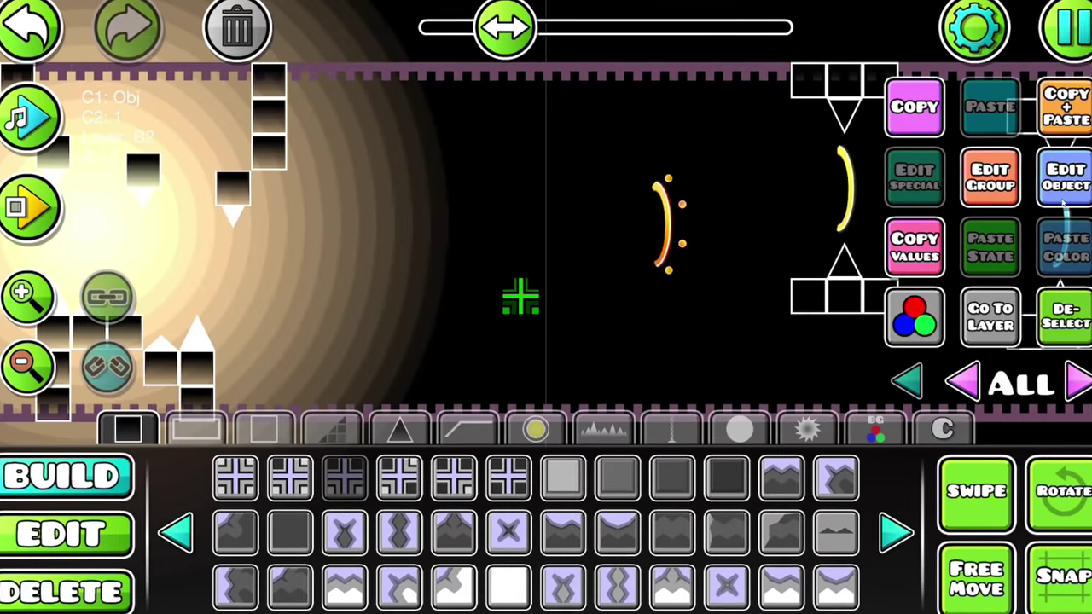
- Give the brick column base colour channel 15 and detail colour channel 16
{"action": "left_click", "coordinate": [1064, 176]}
{"action": "left_click", "coordinate": [804, 415]}
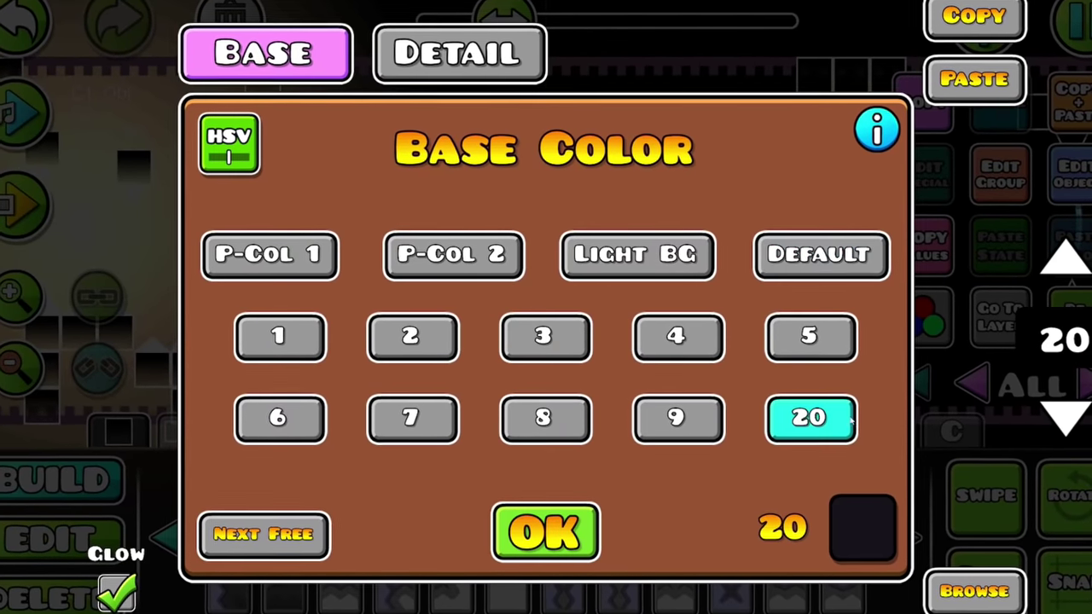
{"action": "left_click", "coordinate": [1066, 410]}
{"action": "left_click", "coordinate": [1066, 409]}
{"action": "left_click", "coordinate": [1067, 409]}
{"action": "left_click", "coordinate": [1067, 409]}
{"action": "left_click", "coordinate": [1075, 413]}
{"action": "left_click", "coordinate": [456, 47]}
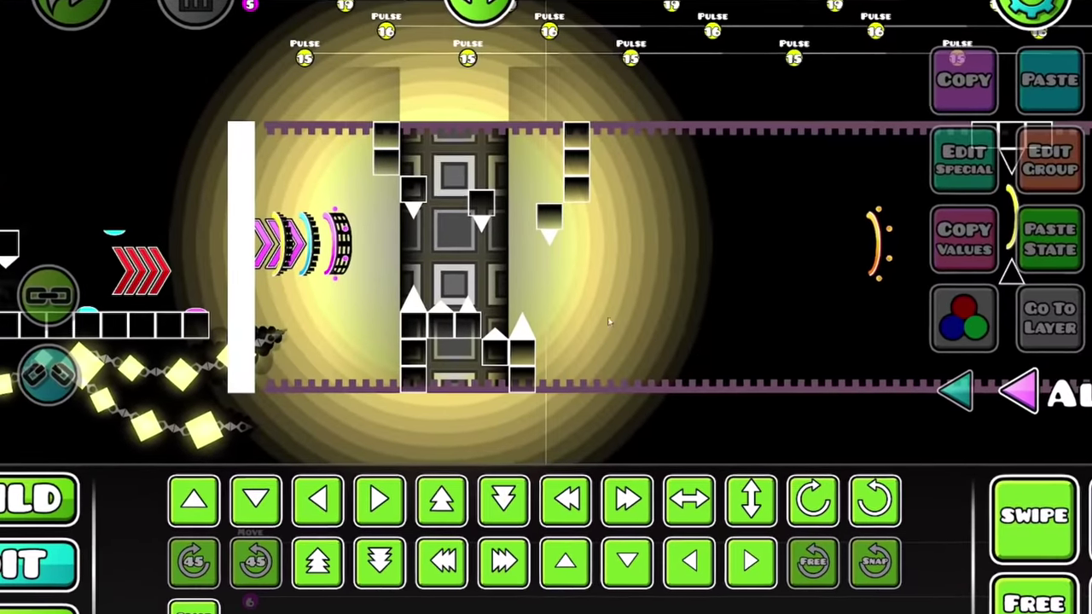
{"action": "left_click", "coordinate": [444, 256]}
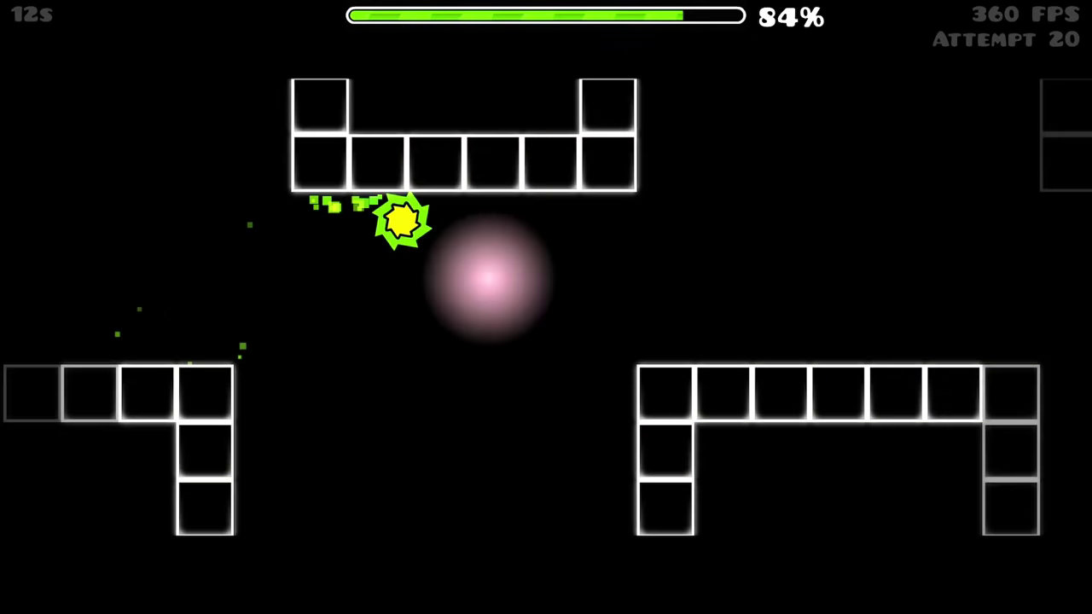
- Exit the test run and place a black block with its group and Z order settings
{"action": "key", "text": "Escape"}
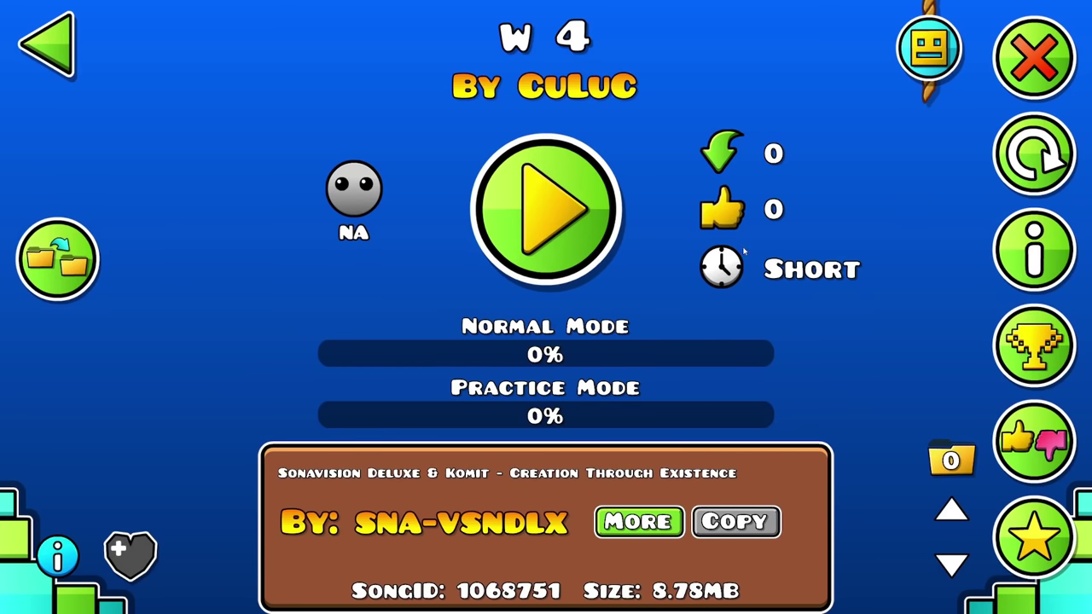
{"action": "left_click", "coordinate": [546, 209]}
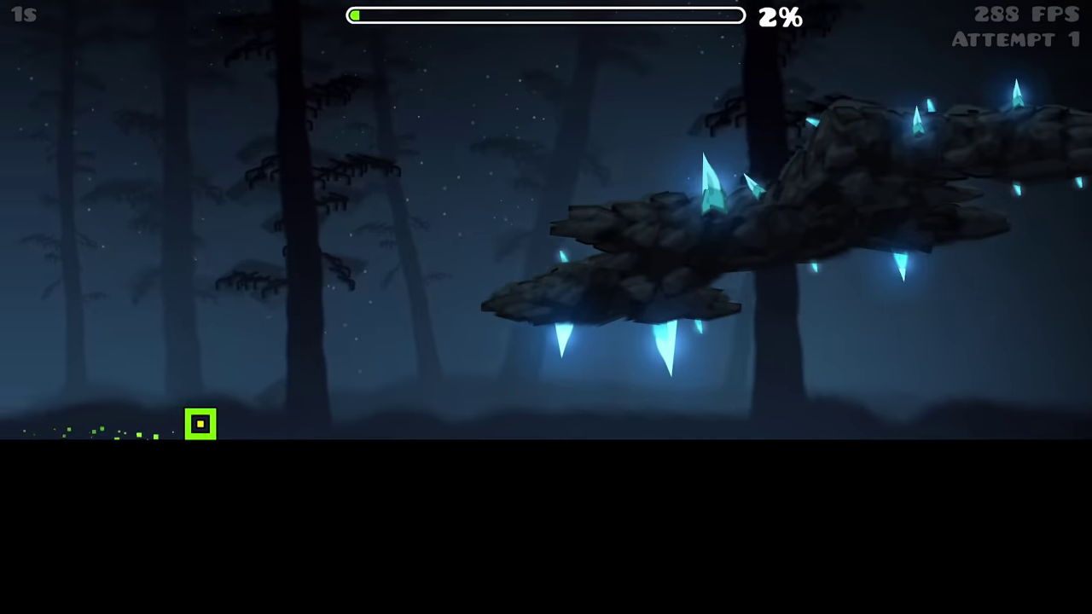
{"action": "key", "text": "space"}
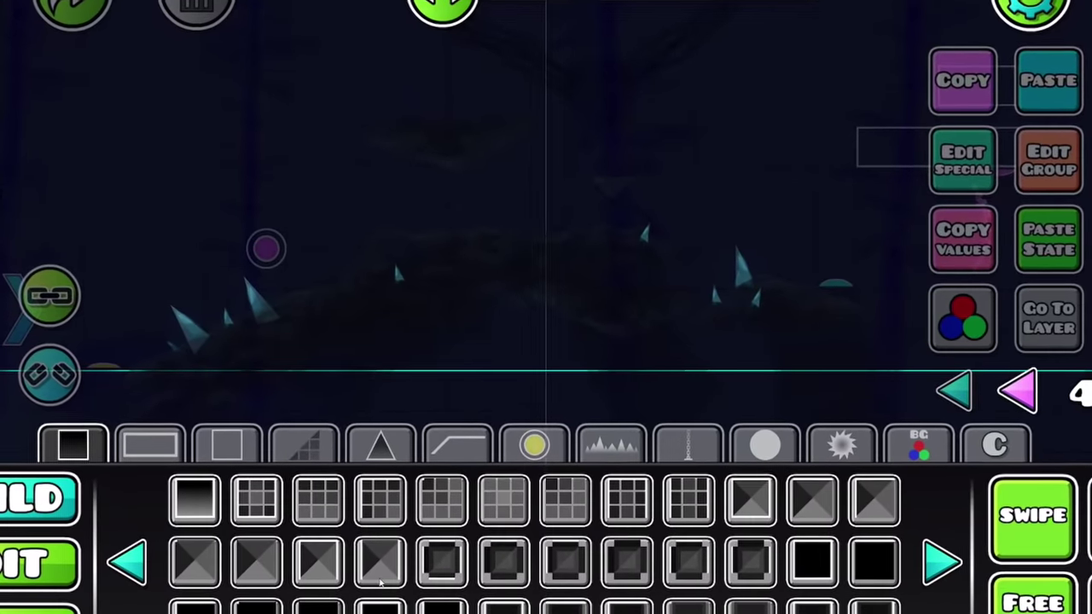
{"action": "left_click", "coordinate": [509, 310]}
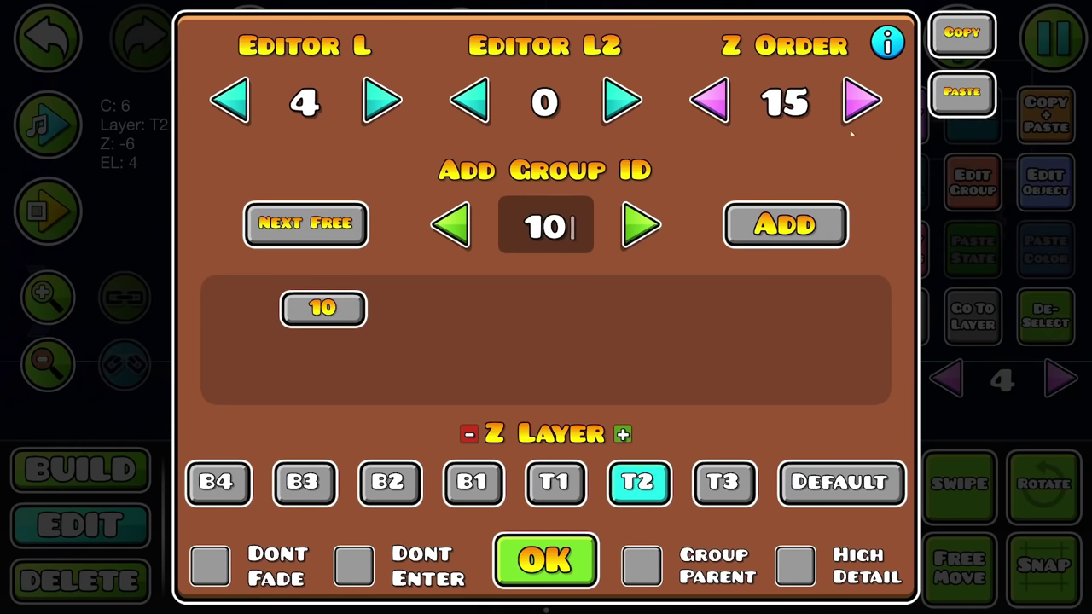
{"action": "left_click", "coordinate": [566, 555]}
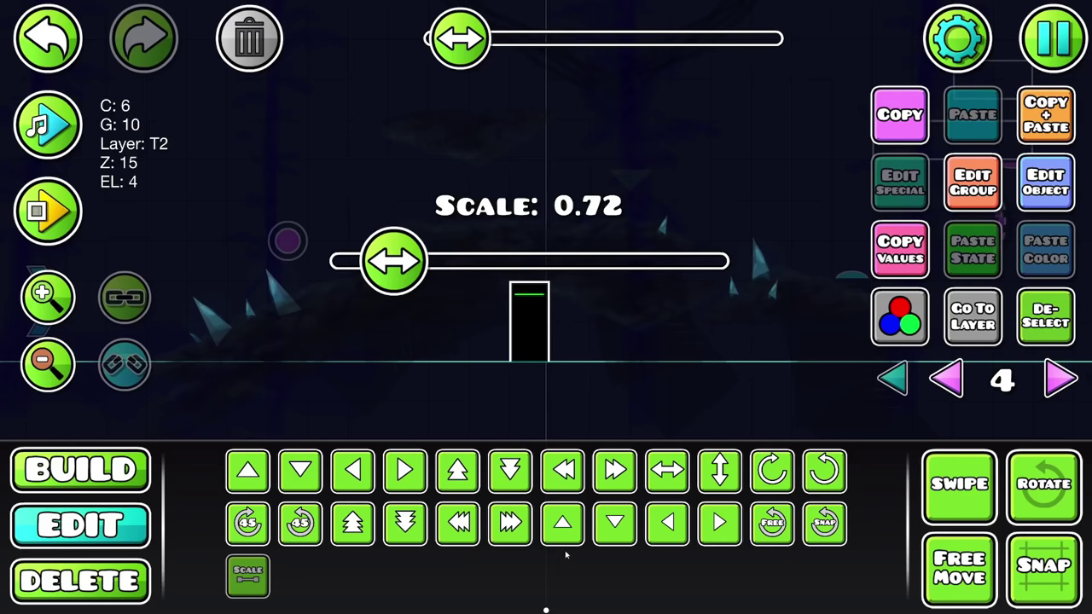
{"action": "left_click", "coordinate": [1045, 315]}
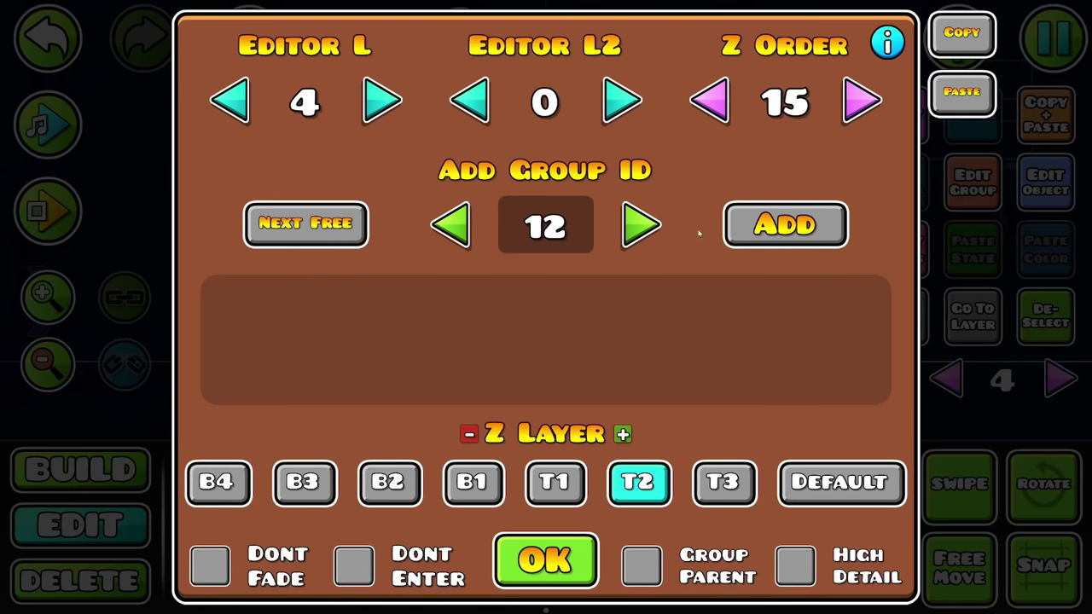
{"action": "left_click", "coordinate": [582, 563]}
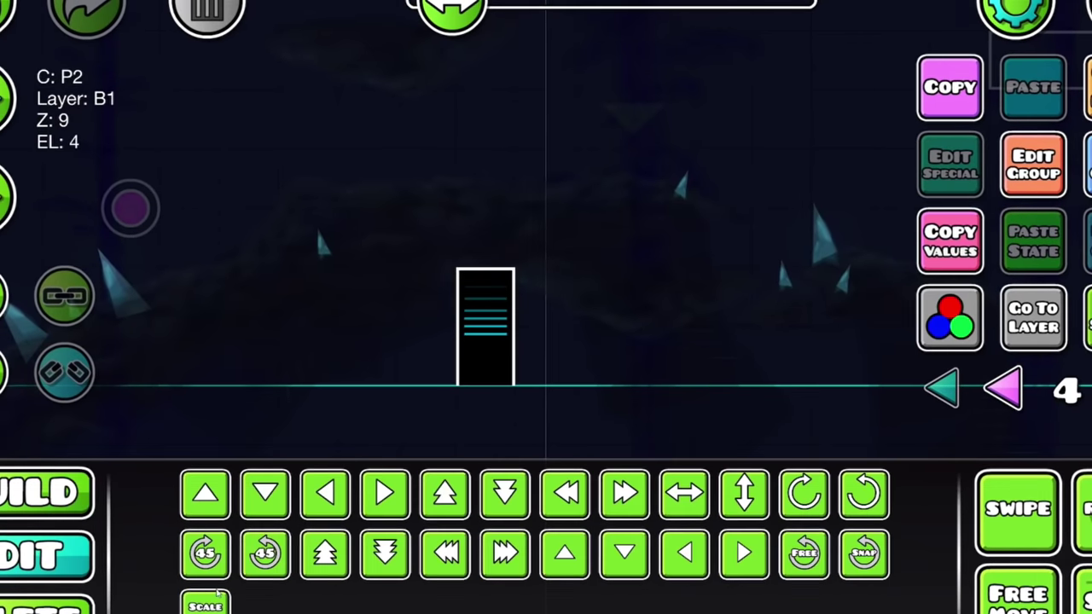
- Shrink the glow to about half size, move it to layer T2, and colour it with channel 6
{"action": "left_click_drag", "start_coordinate": [437, 306], "coordinate": [287, 305]}
{"action": "left_click", "coordinate": [1026, 167]}
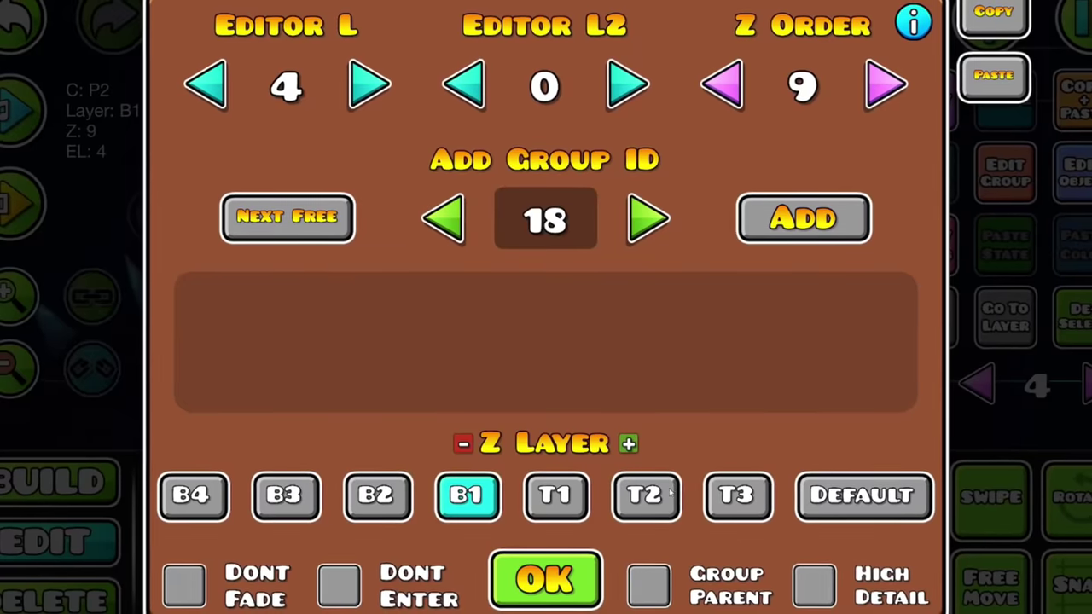
{"action": "left_click", "coordinate": [638, 495]}
{"action": "left_click", "coordinate": [546, 561]}
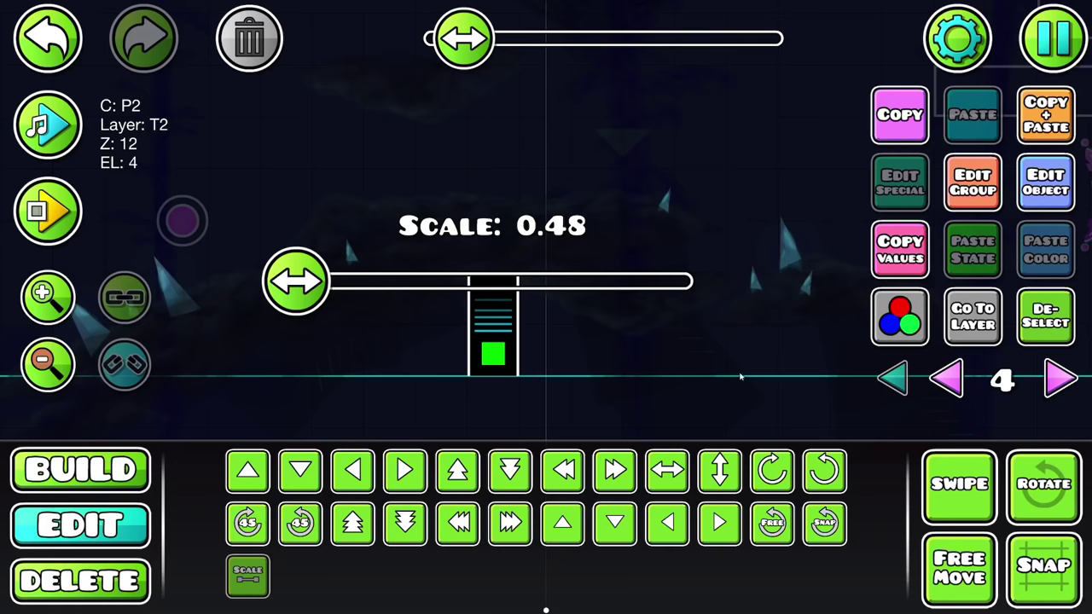
{"action": "left_click", "coordinate": [900, 317]}
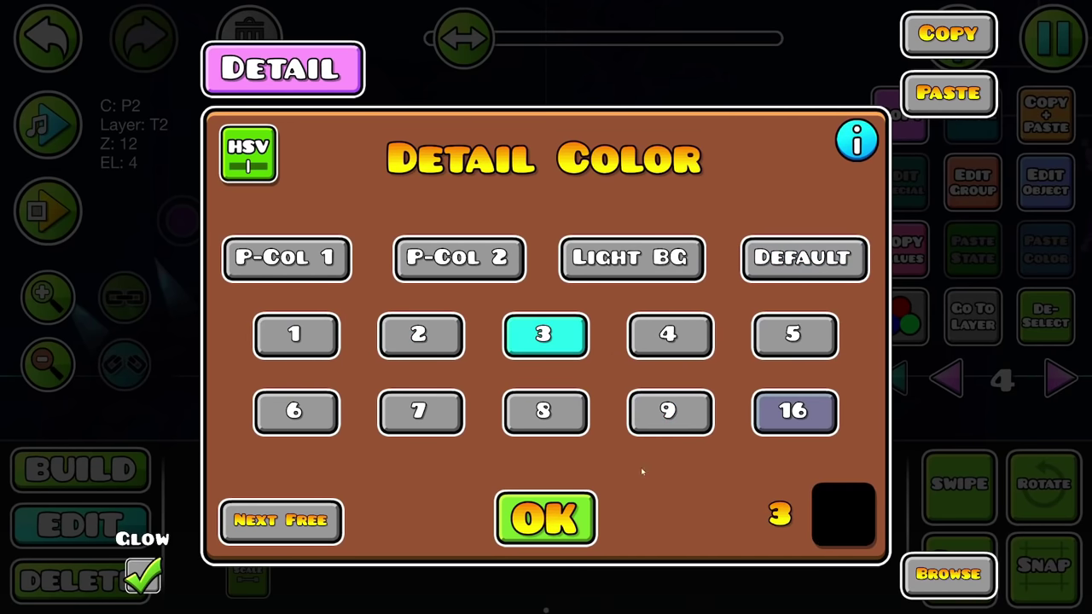
{"action": "left_click", "coordinate": [793, 334]}
{"action": "left_click", "coordinate": [351, 388]}
{"action": "left_click", "coordinate": [546, 469]}
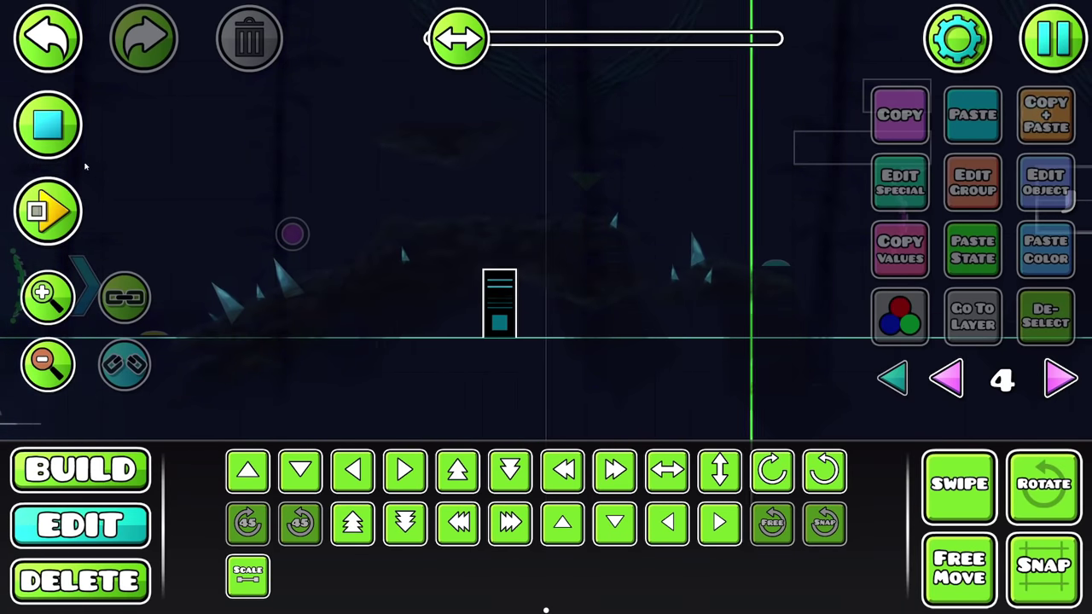
- Enlarge the pillar slightly and box-select its 11 glow pieces across all layers
{"action": "left_click", "coordinate": [49, 295]}
{"action": "left_click", "coordinate": [80, 470]}
{"action": "left_click", "coordinate": [597, 422]}
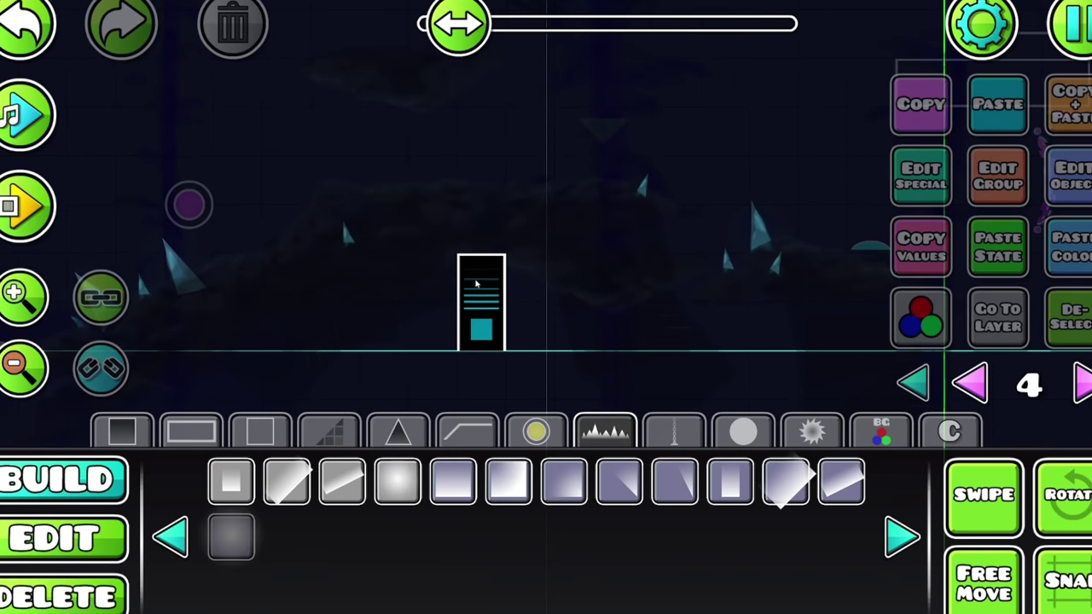
{"action": "left_click", "coordinate": [478, 290]}
{"action": "key", "text": "2"}
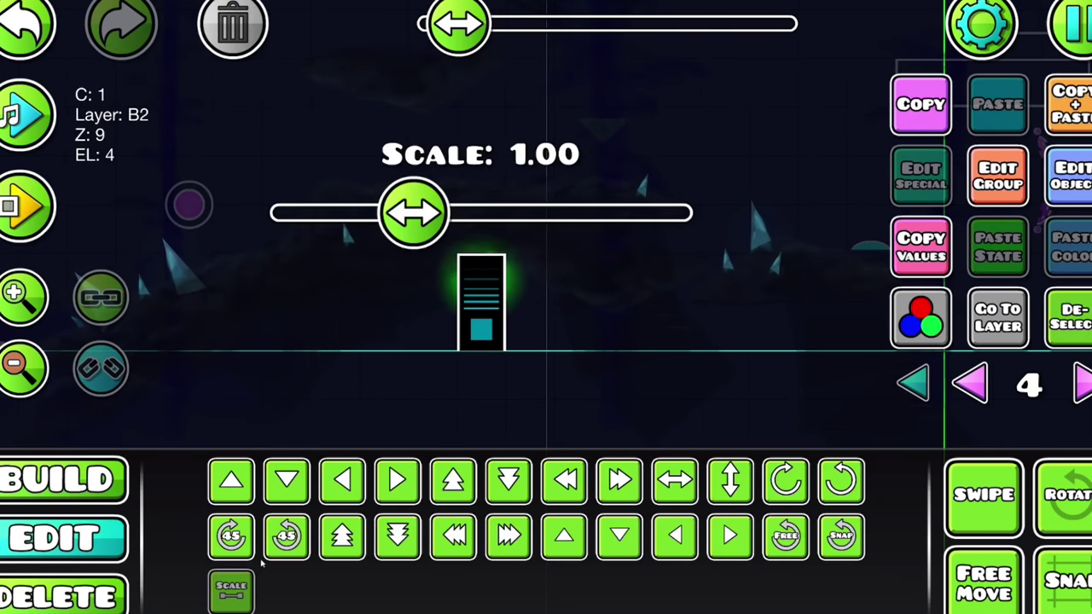
{"action": "left_click_drag", "start_coordinate": [412, 211], "coordinate": [559, 220]}
{"action": "left_click", "coordinate": [959, 483]}
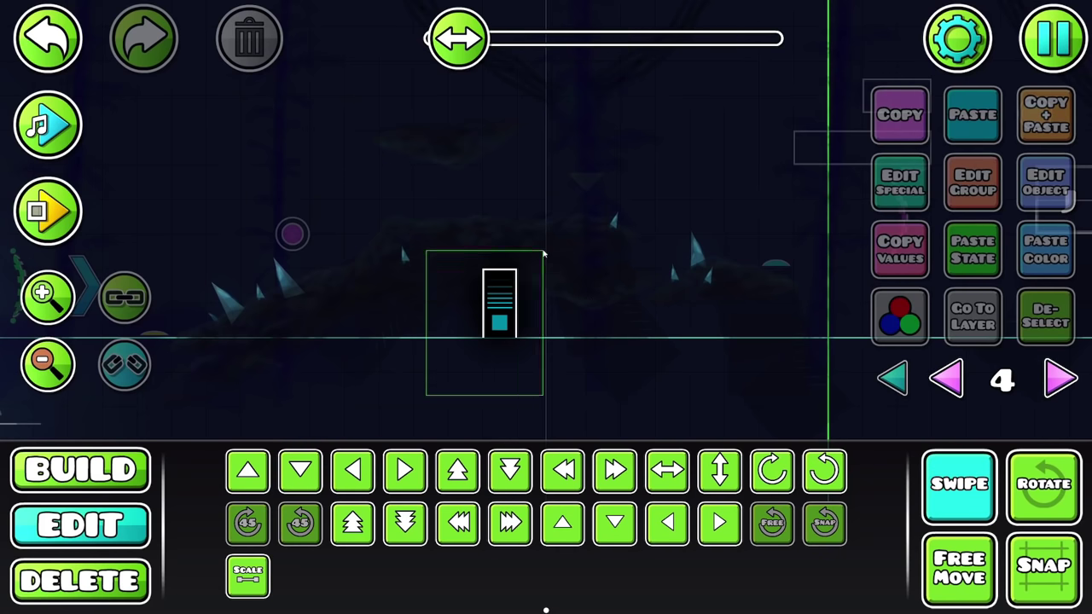
{"action": "left_click_drag", "start_coordinate": [542, 253], "coordinate": [543, 254]}
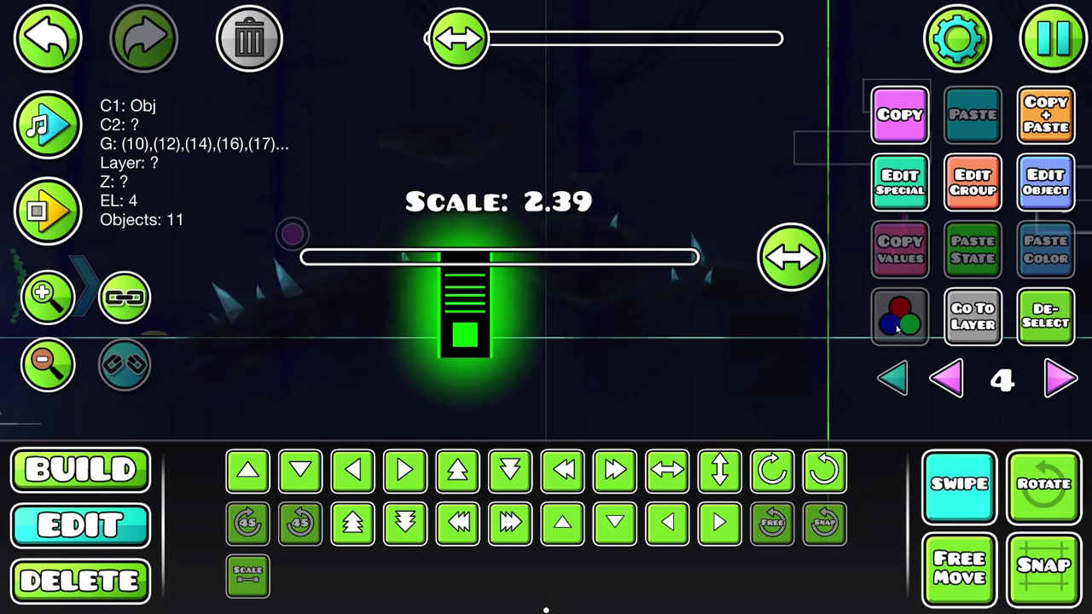
{"action": "left_click", "coordinate": [892, 378]}
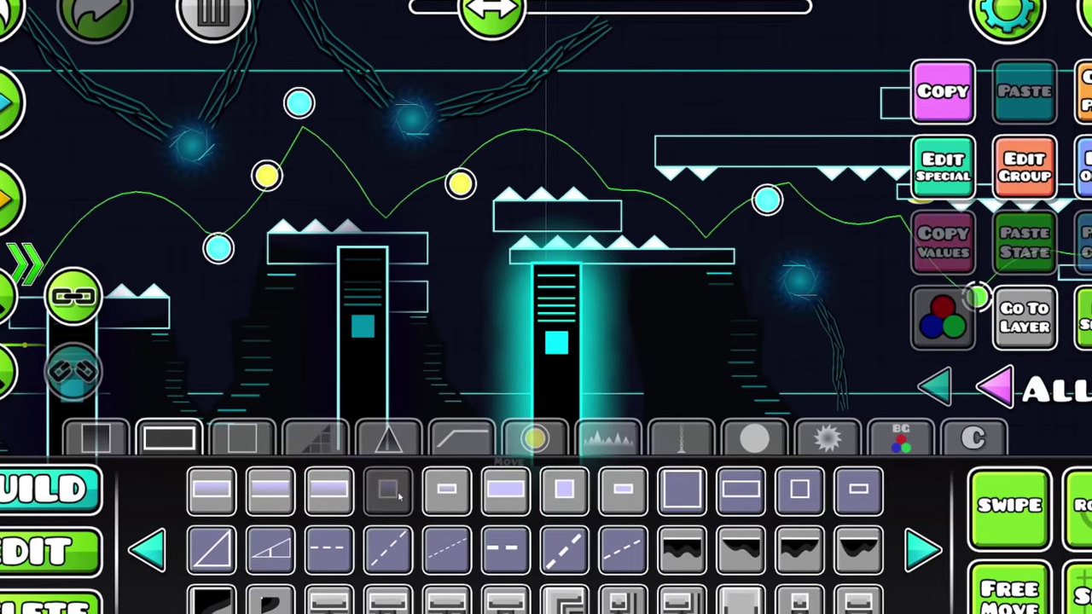
{"action": "key", "text": "2"}
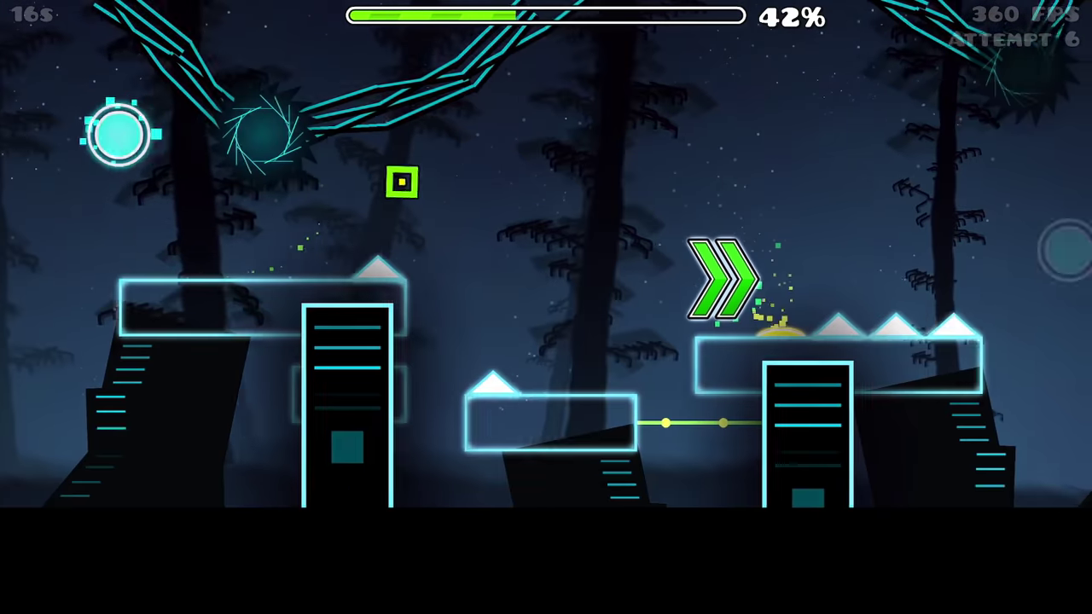
{"action": "key", "text": "space"}
{"action": "key", "text": "space"}
{"action": "key", "text": "space"}
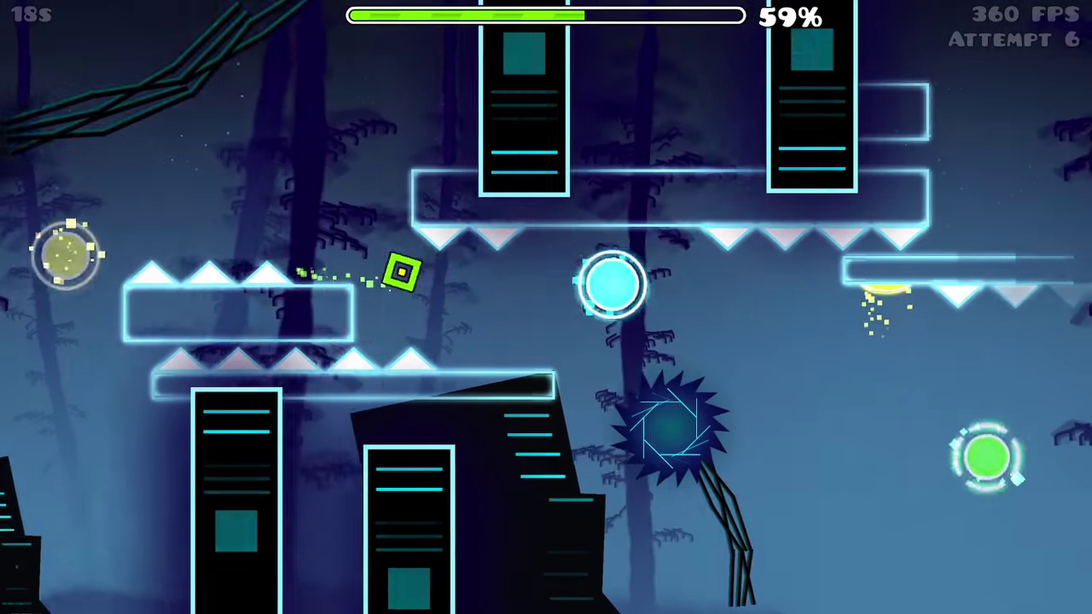
{"action": "key", "text": "Escape"}
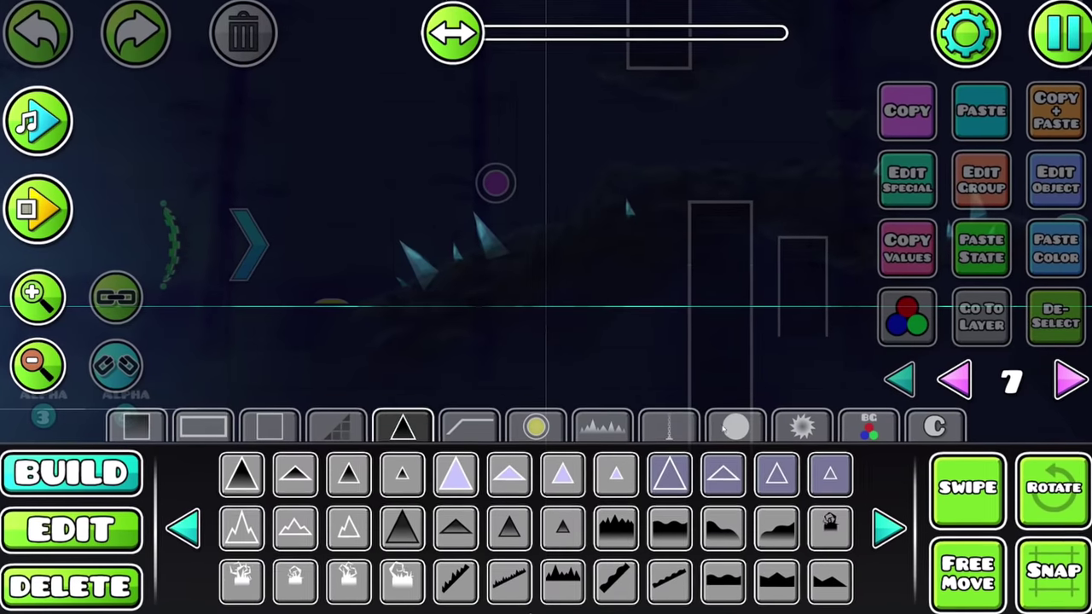
{"action": "left_click", "coordinate": [671, 426]}
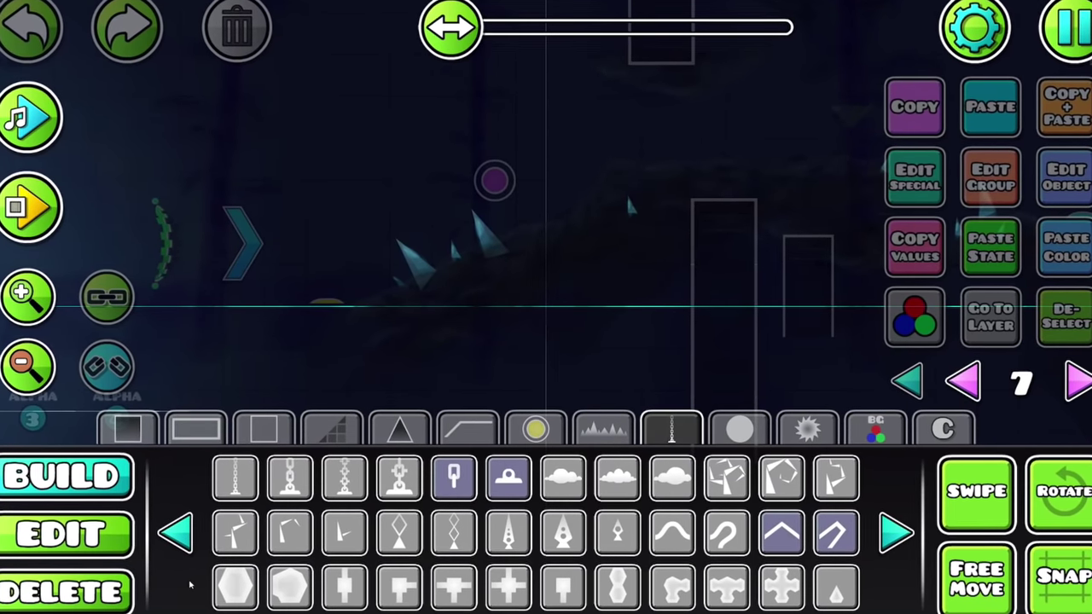
- Place black spiky grass on the ground and scale it up to about 2.48
{"action": "left_click", "coordinate": [175, 533]}
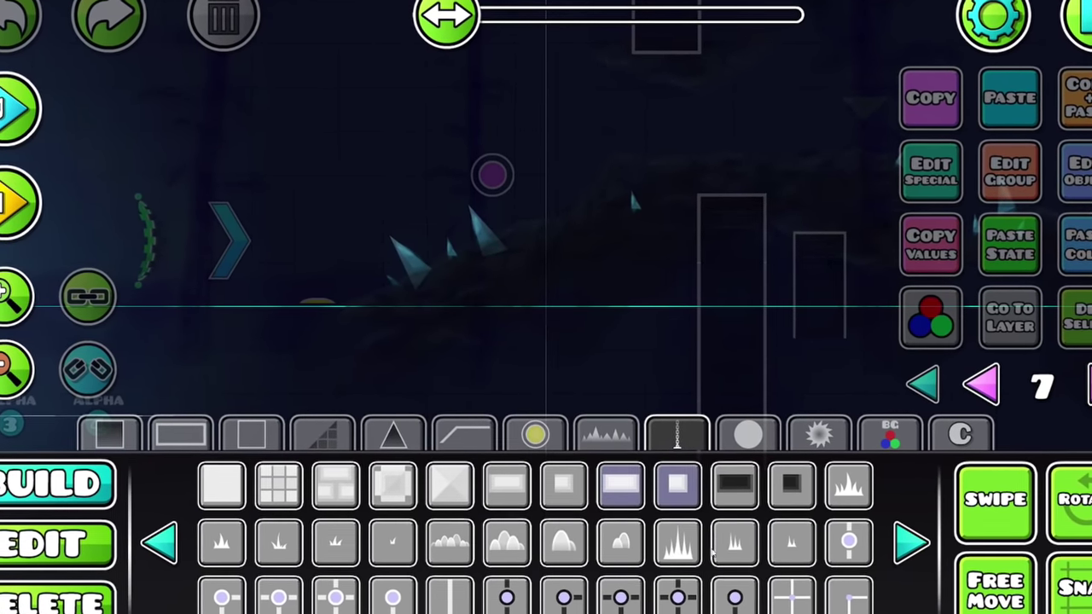
{"action": "left_click", "coordinate": [362, 341]}
{"action": "left_click", "coordinate": [55, 545]}
{"action": "left_click", "coordinate": [210, 593]}
{"action": "left_click_drag", "start_coordinate": [352, 267], "coordinate": [697, 268]}
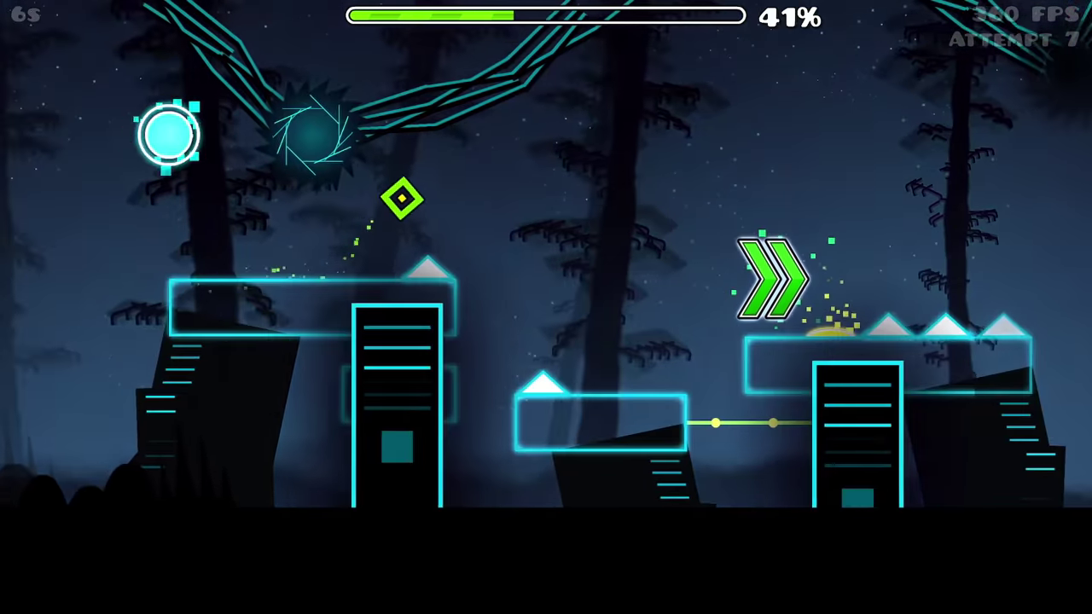
- Set the group 21 move triggers to Move X -300 over 12 seconds with Ease In Out
{"action": "key", "text": "Escape"}
{"action": "left_click", "coordinate": [236, 365]}
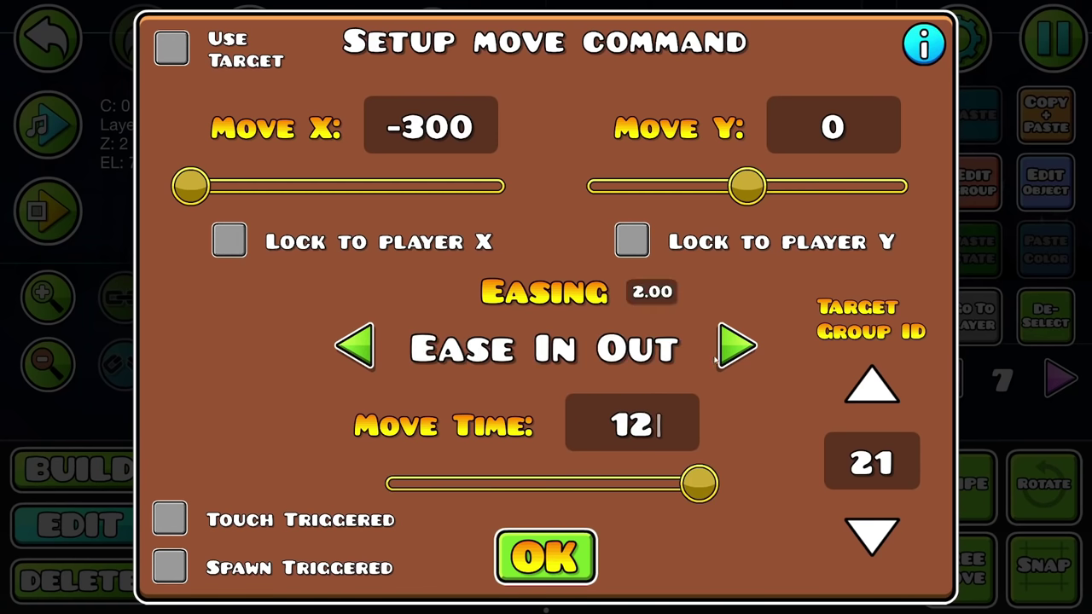
{"action": "left_click", "coordinate": [575, 536]}
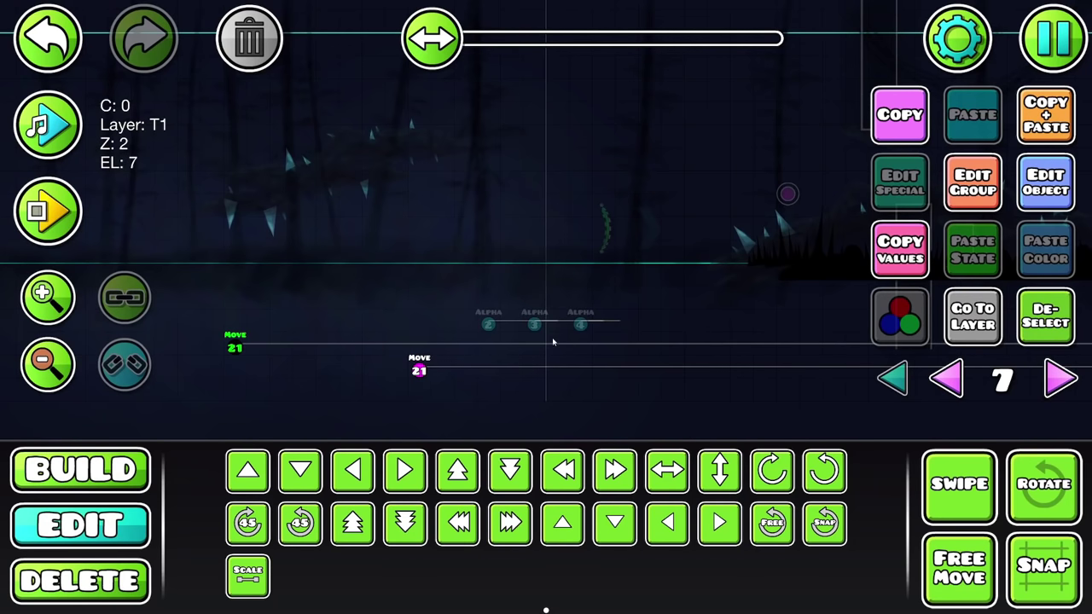
{"action": "left_click", "coordinate": [326, 367]}
{"action": "left_click", "coordinate": [1046, 181]}
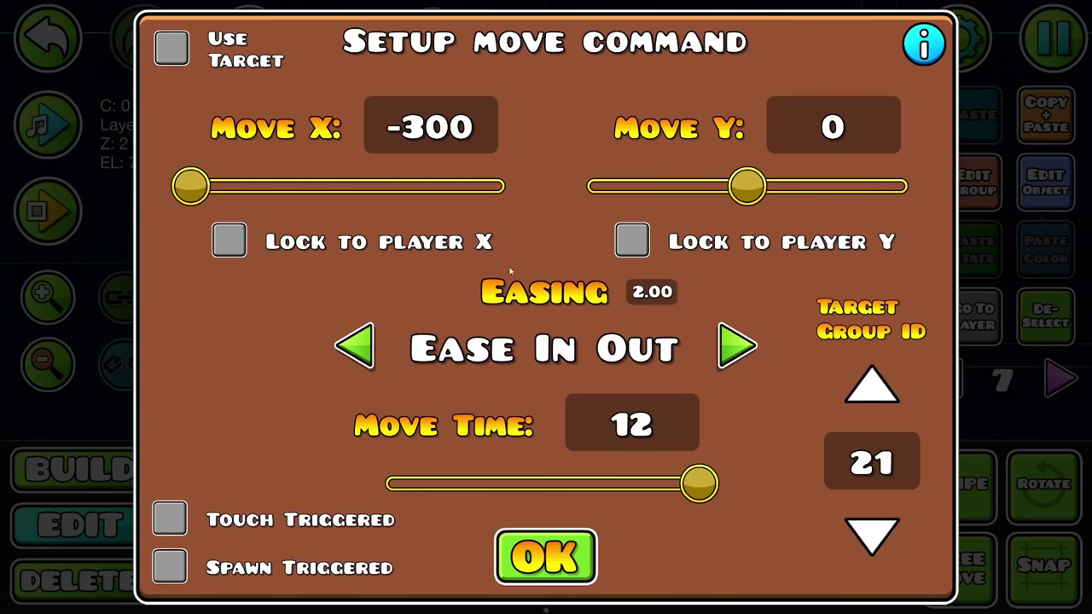
{"action": "left_click", "coordinate": [547, 551]}
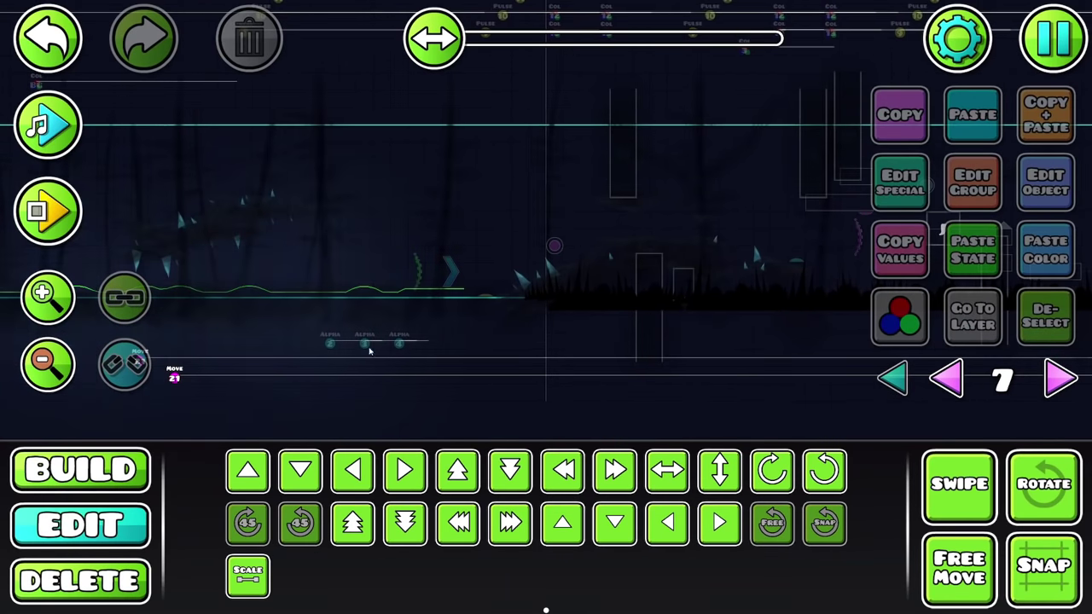
- Select the green glow and enlarge it to about 5.4 scale
{"action": "left_click", "coordinate": [64, 479]}
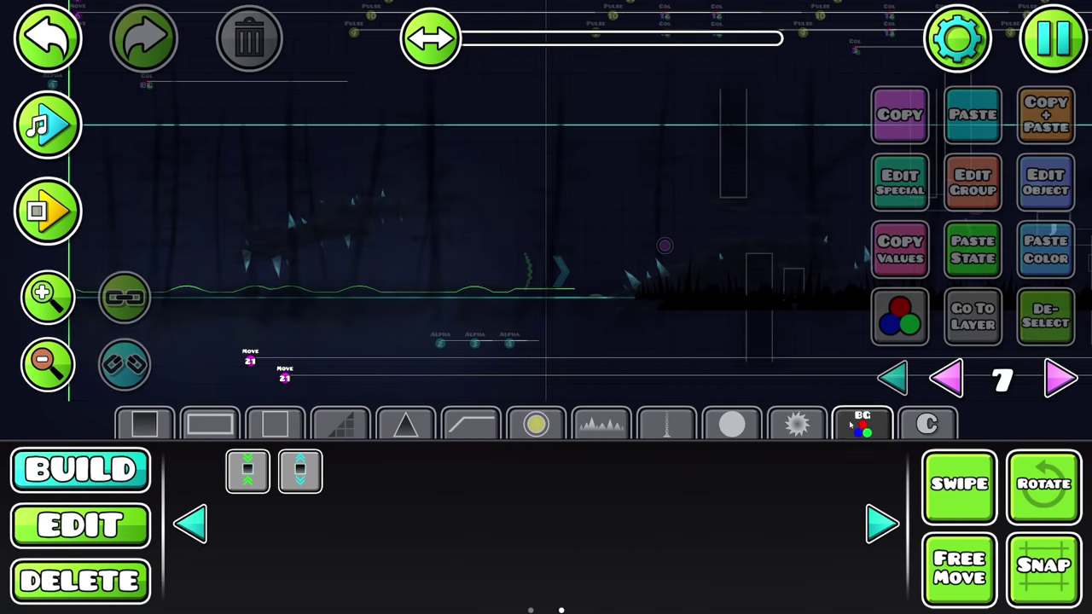
{"action": "left_click", "coordinate": [192, 524]}
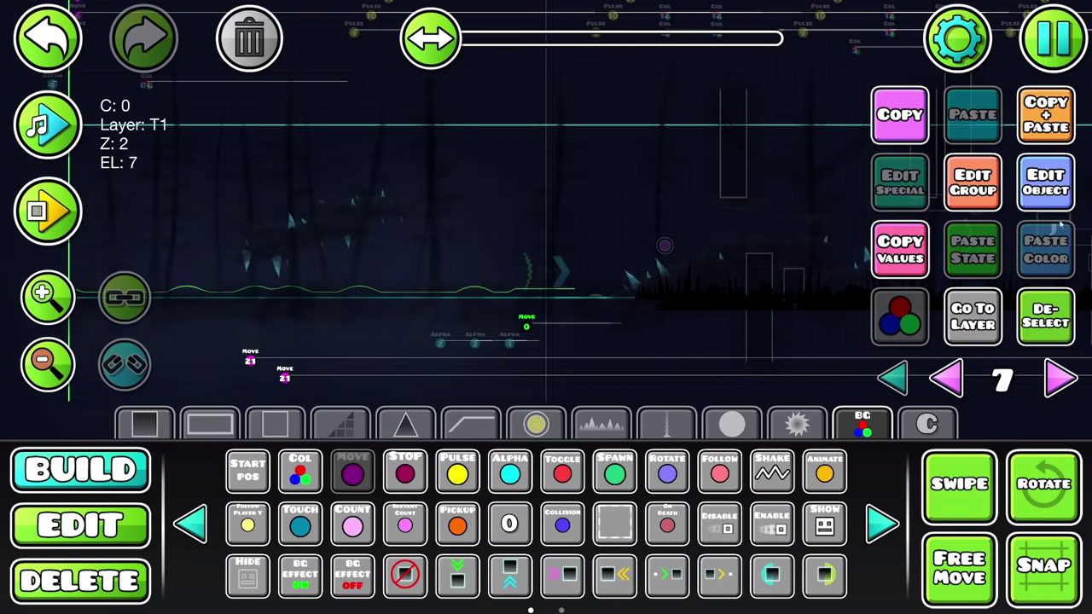
{"action": "left_click", "coordinate": [1046, 182]}
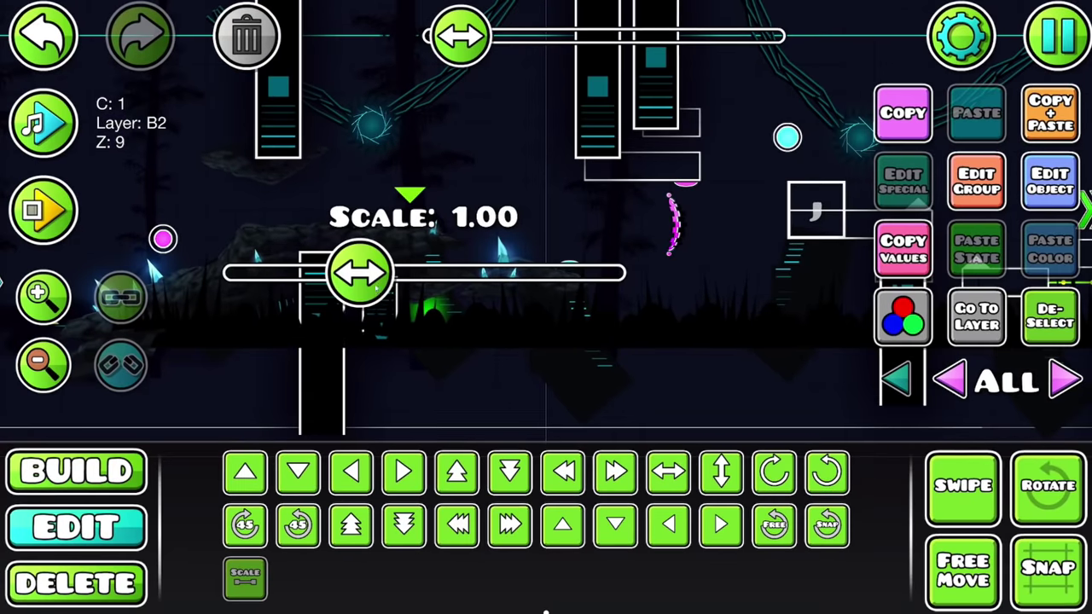
{"action": "left_click_drag", "start_coordinate": [360, 272], "coordinate": [525, 294]}
- Put the glow on Z layer T2 with Z order 11 and detail colour 6
{"action": "left_click", "coordinate": [1062, 178]}
{"action": "left_click", "coordinate": [643, 491]}
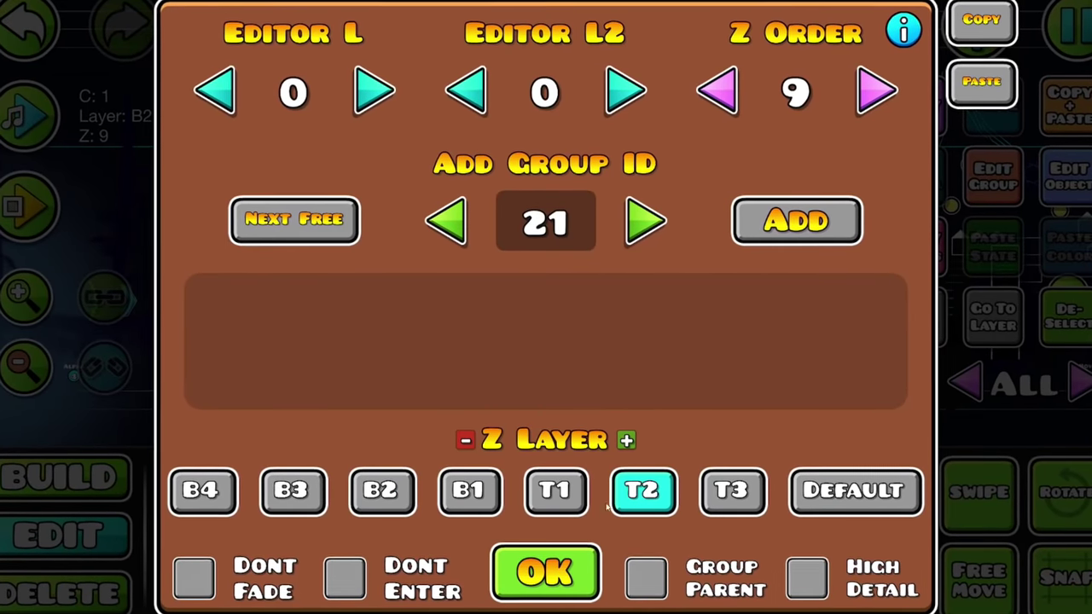
{"action": "left_click", "coordinate": [881, 88]}
{"action": "left_click", "coordinate": [882, 87]}
{"action": "left_click", "coordinate": [545, 575]}
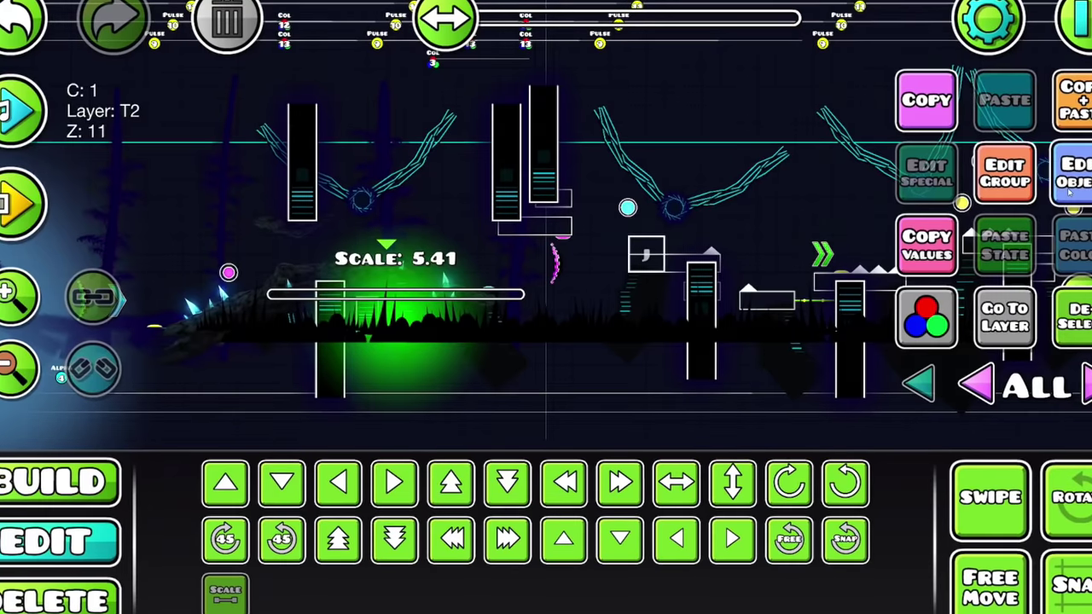
{"action": "left_click", "coordinate": [932, 317]}
{"action": "left_click", "coordinate": [275, 419]}
{"action": "left_click", "coordinate": [546, 531]}
- Give the glow group ID 21
{"action": "left_click", "coordinate": [1011, 171]}
{"action": "left_click", "coordinate": [546, 217]}
{"action": "type", "text": "21"}
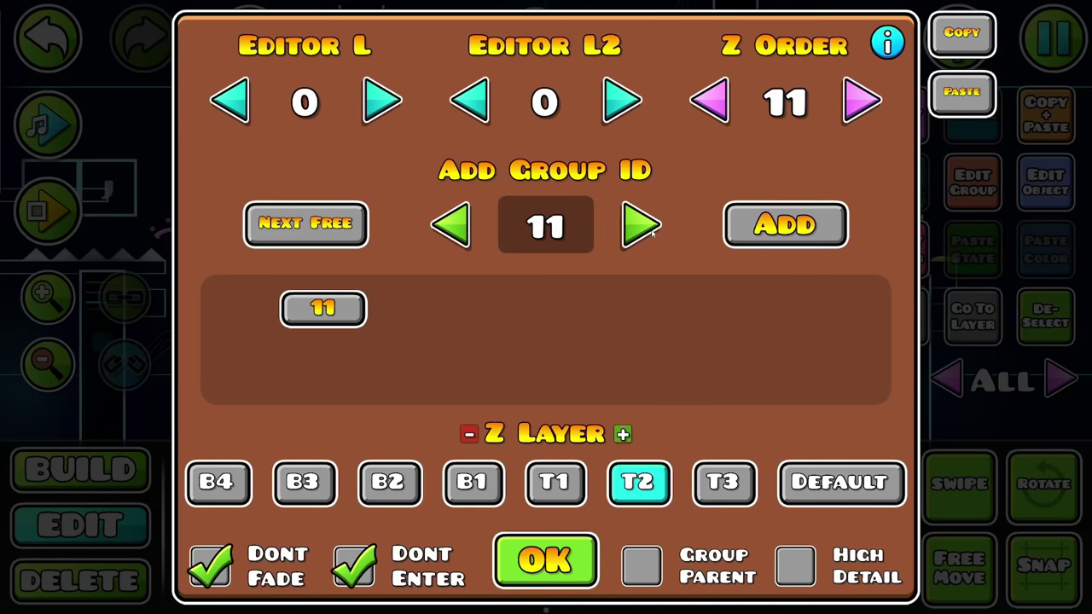
{"action": "left_click", "coordinate": [545, 560]}
{"action": "left_click_drag", "start_coordinate": [627, 327], "coordinate": [604, 327]}
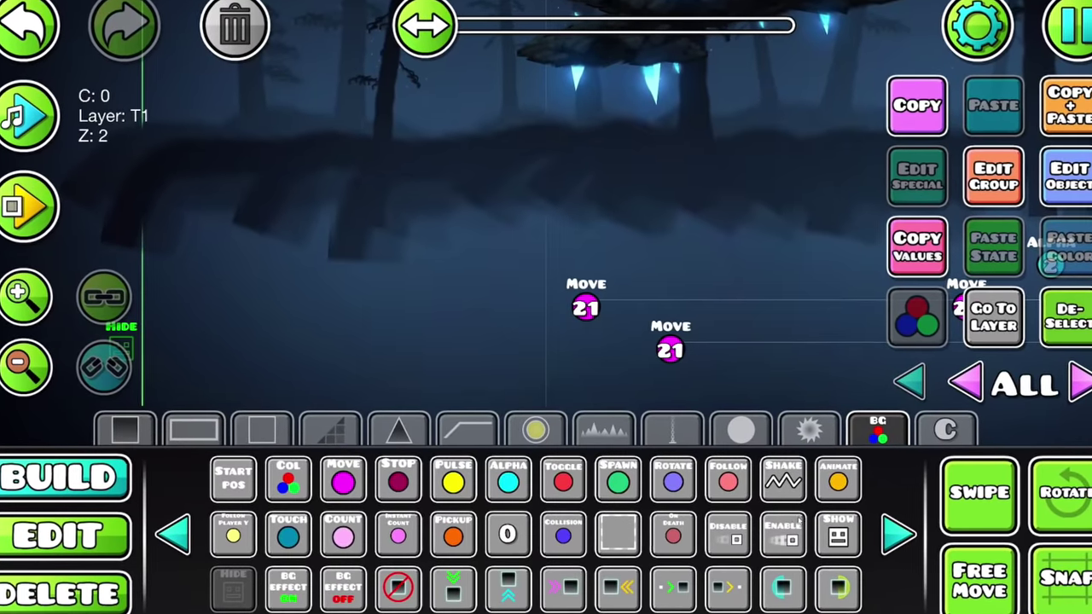
- Place an Enable trigger in the level and set its group settings
{"action": "left_click", "coordinate": [779, 529]}
{"action": "left_click", "coordinate": [209, 312]}
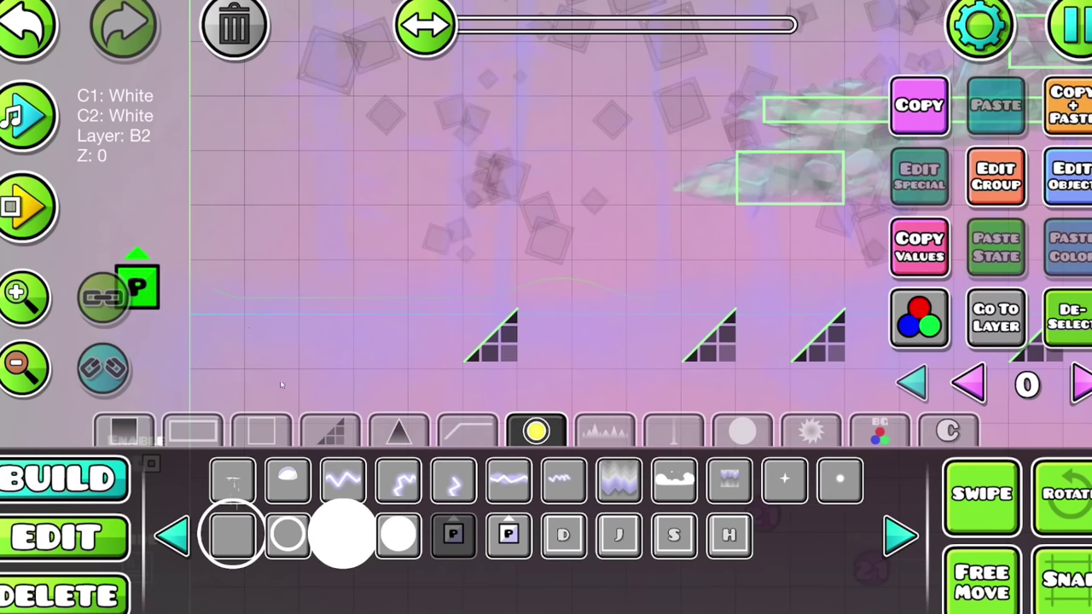
{"action": "left_click", "coordinate": [995, 175]}
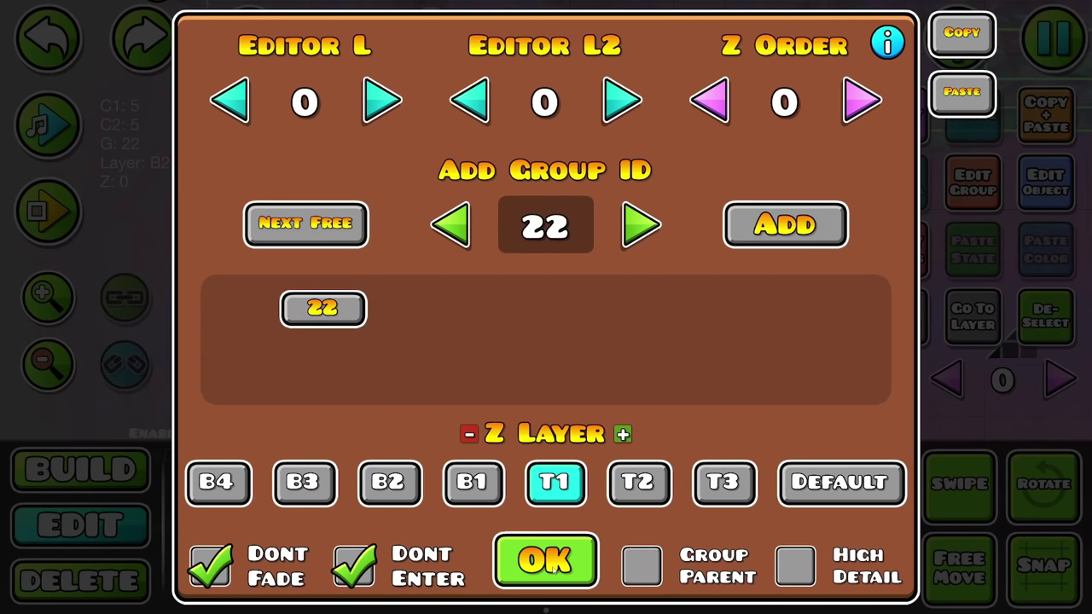
{"action": "left_click", "coordinate": [550, 563]}
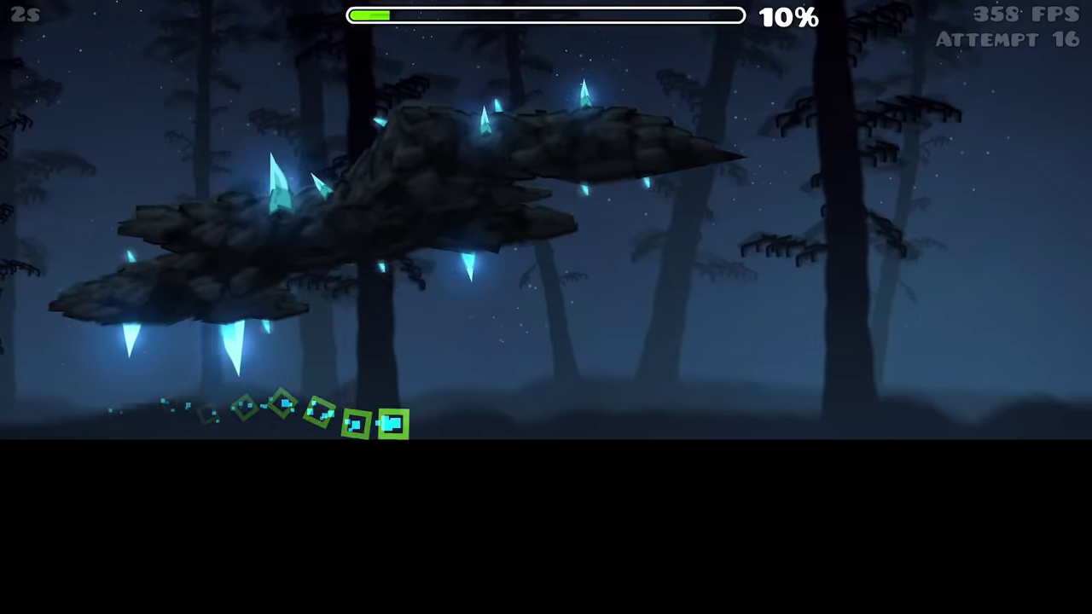
- Save the forest level and playtest its decorated section
{"action": "key", "text": "Escape"}
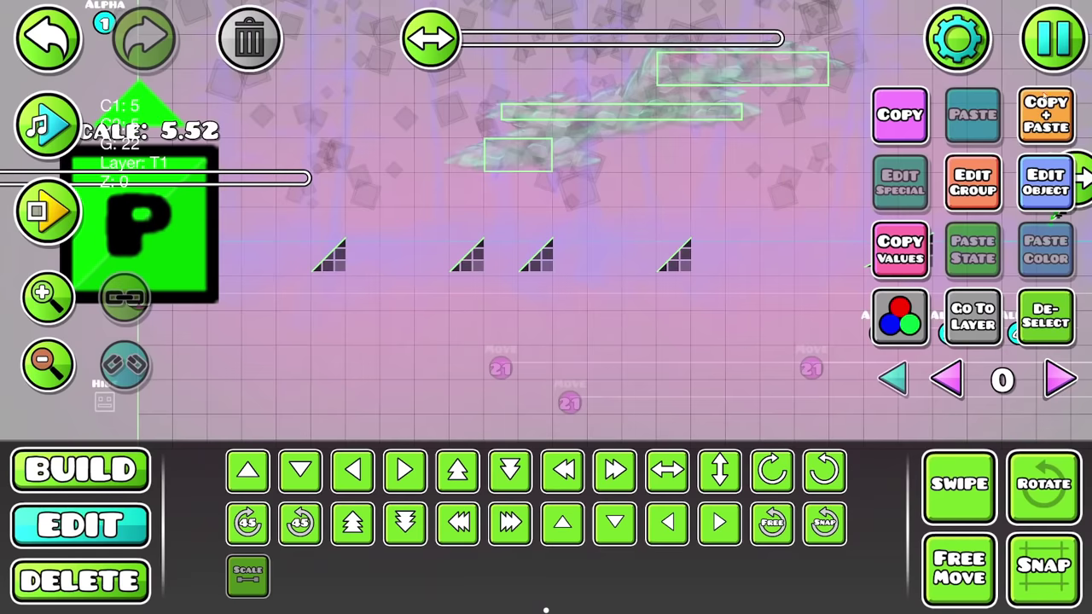
{"action": "left_click", "coordinate": [1053, 37]}
{"action": "left_click", "coordinate": [546, 224]}
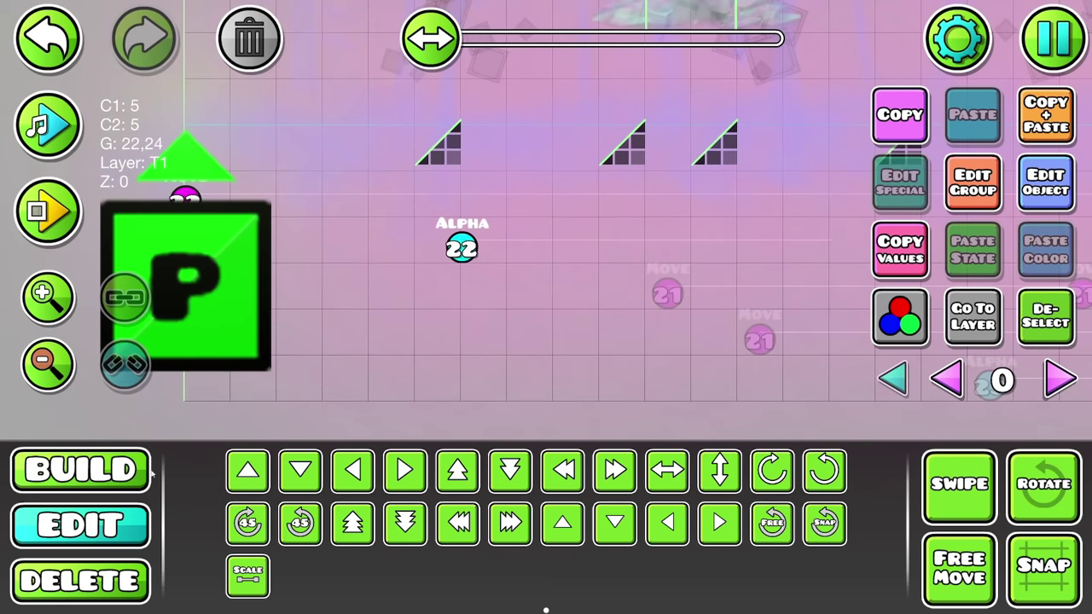
{"action": "left_click", "coordinate": [145, 471]}
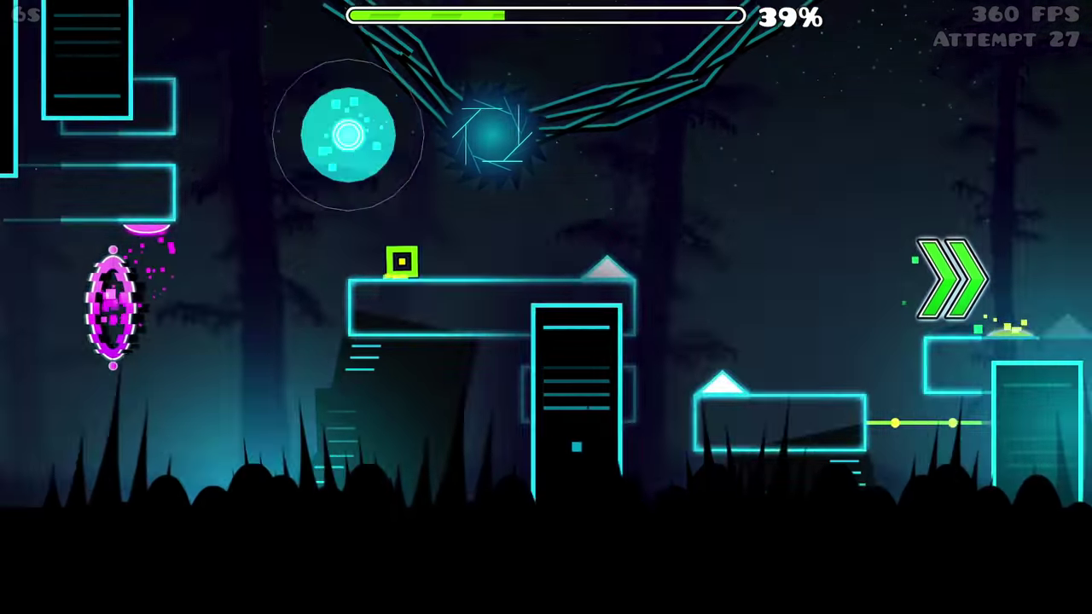
- Change the rotate trigger's speed to -10 degrees per second and replay the level
{"action": "key", "text": "Escape"}
{"action": "left_click", "coordinate": [237, 375]}
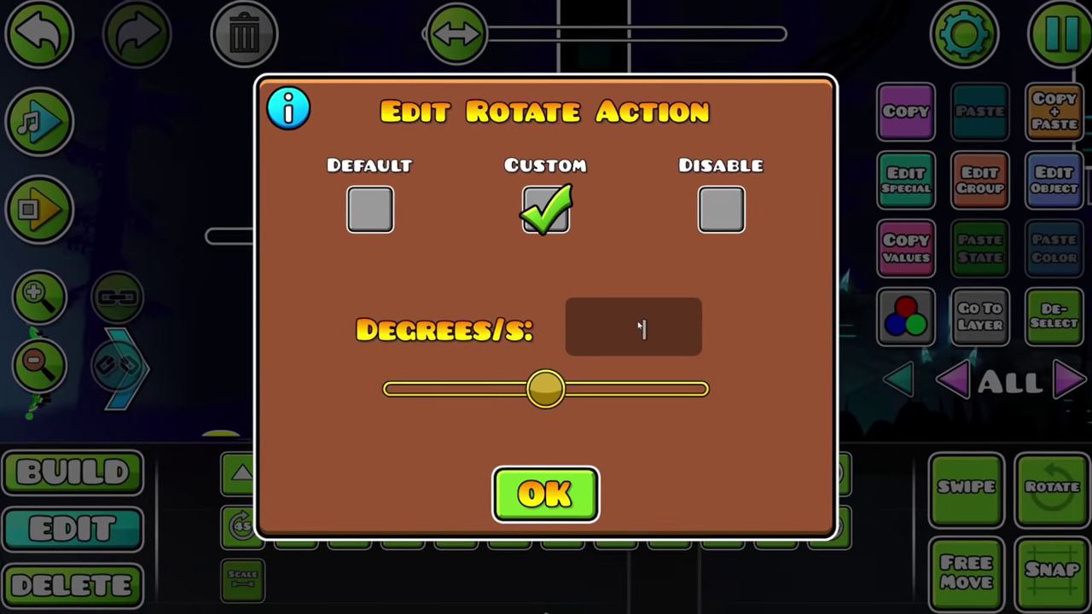
{"action": "key", "text": "BackSpace"}
{"action": "type", "text": "-10"}
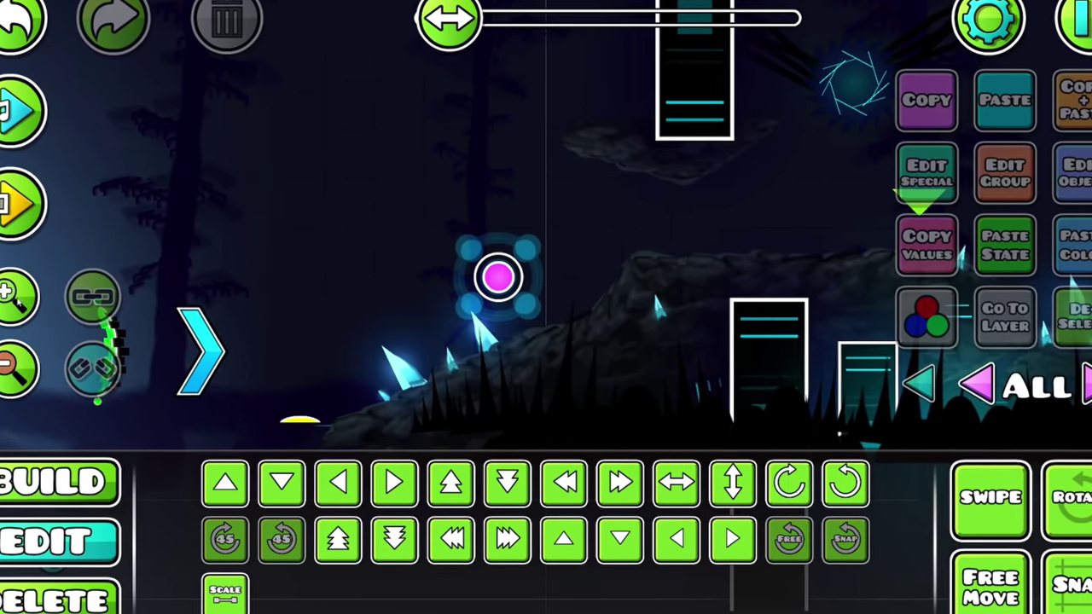
{"action": "key", "text": "Escape"}
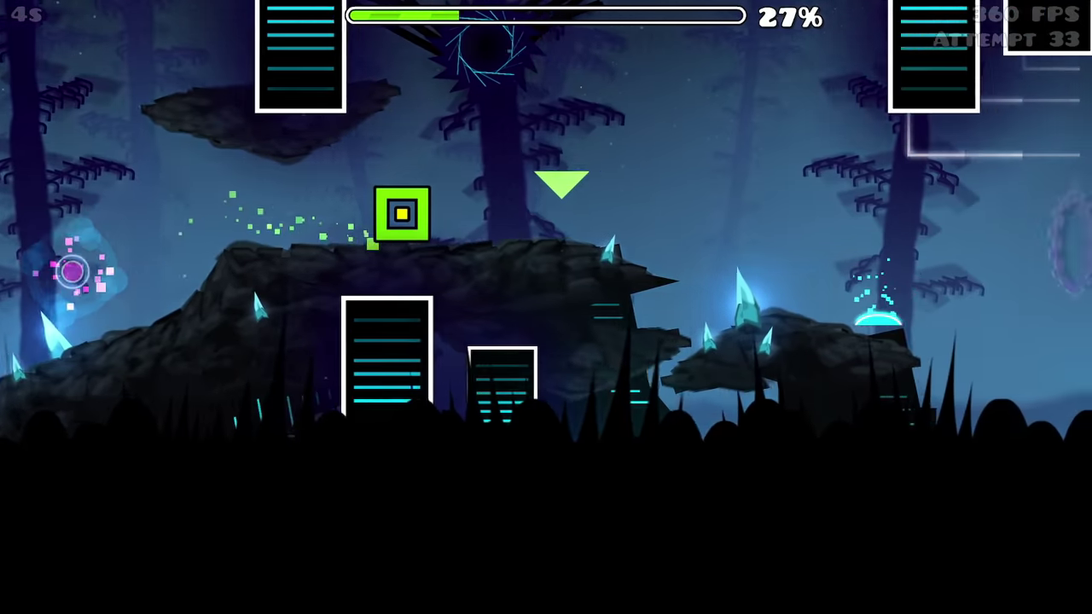
{"action": "key", "text": "Escape"}
{"action": "left_click", "coordinate": [220, 340]}
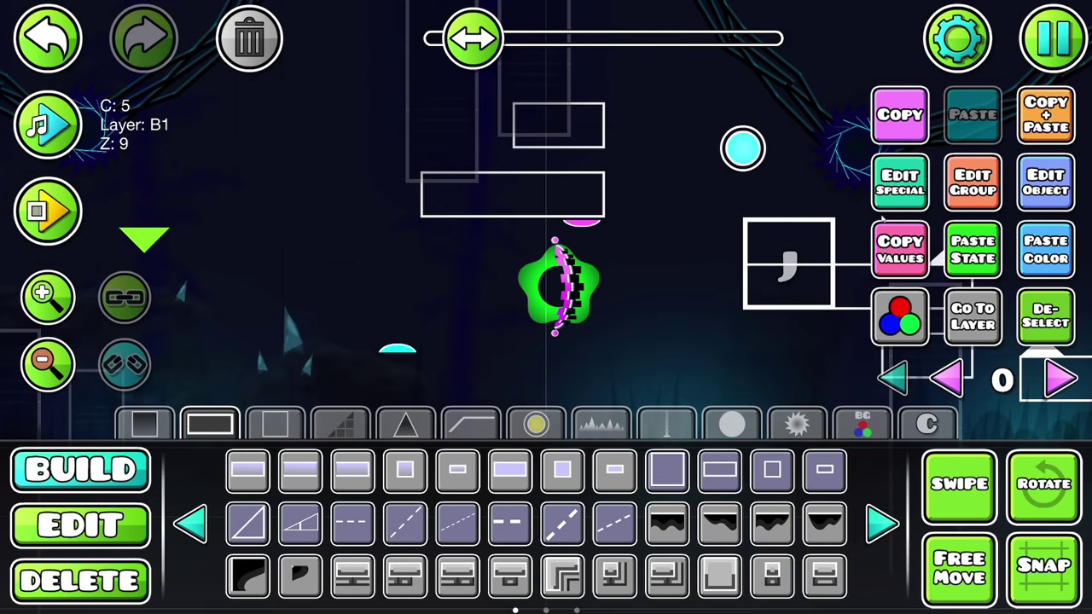
- Select all objects to view their existing group IDs, then deselect them
{"action": "left_click", "coordinate": [897, 182]}
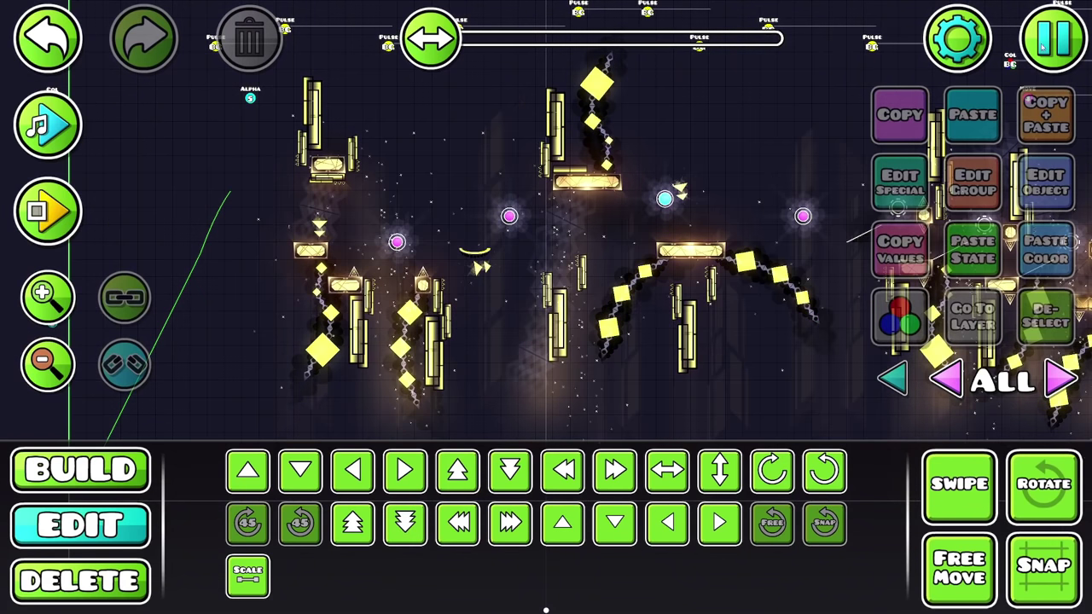
{"action": "left_click", "coordinate": [1052, 38]}
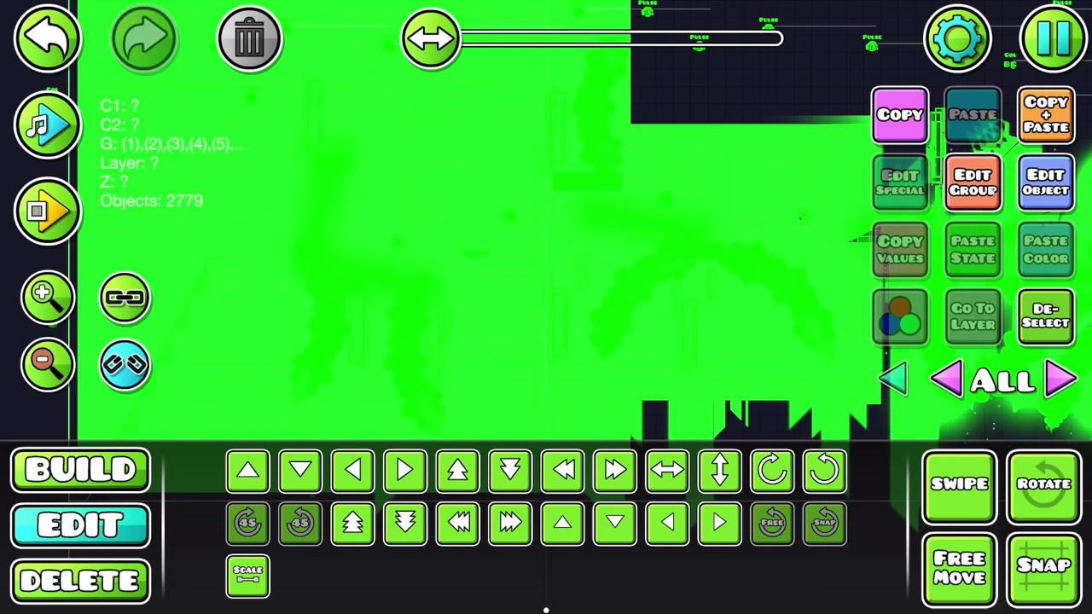
{"action": "left_click", "coordinate": [972, 181]}
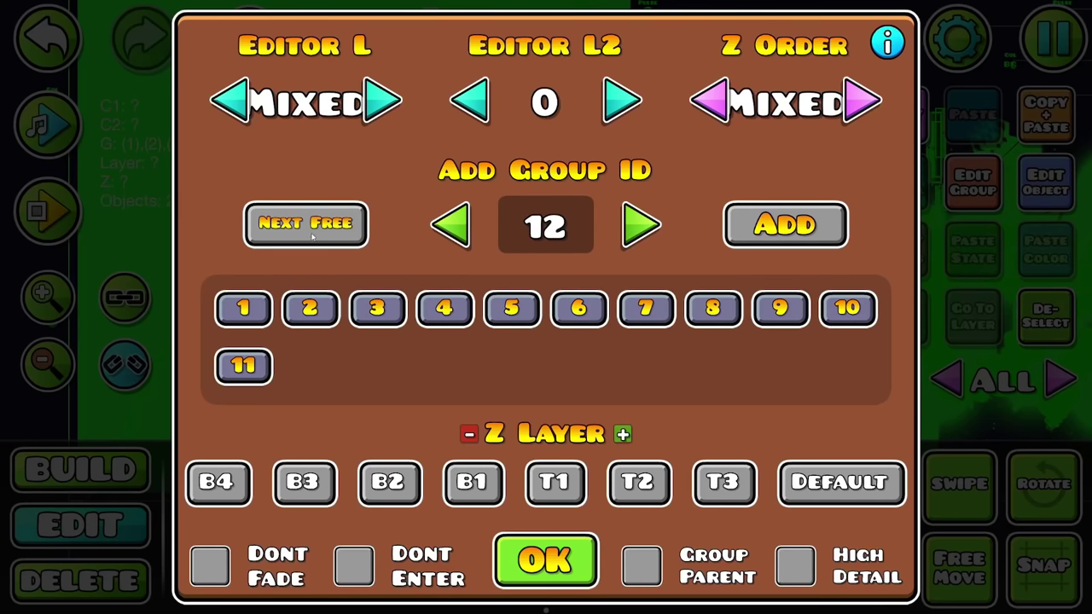
{"action": "key", "text": "Escape"}
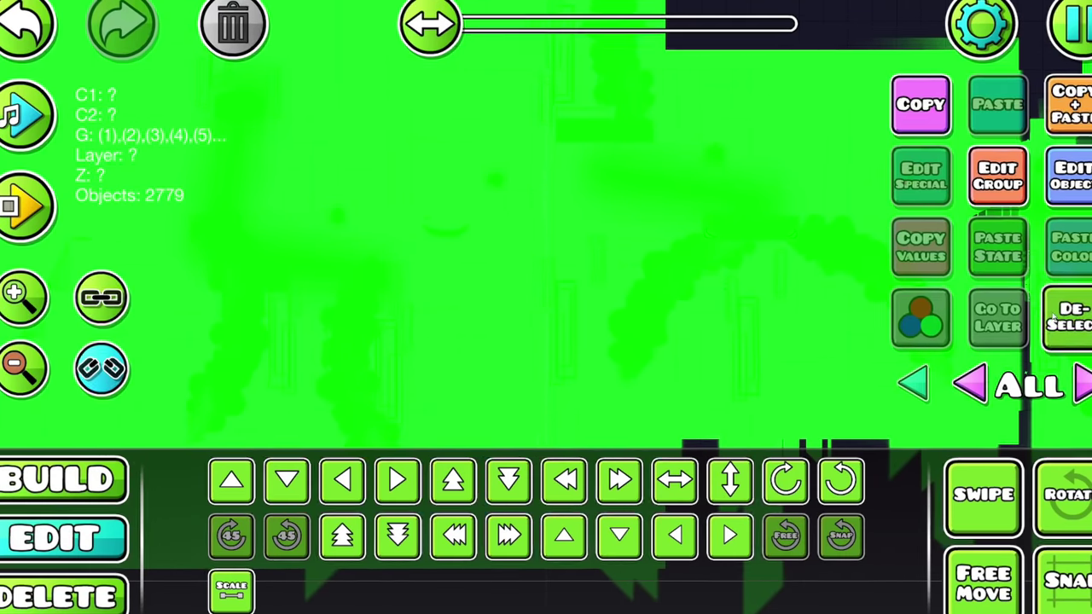
{"action": "left_click", "coordinate": [674, 304]}
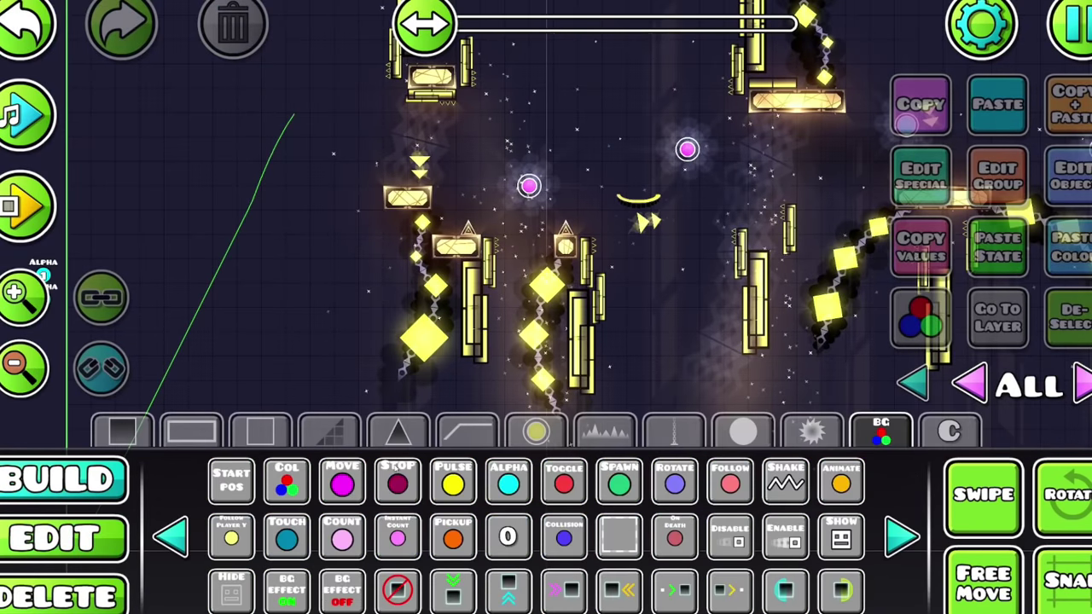
- Set the group 12 pulse trigger's hold time to 1 second
{"action": "left_click", "coordinate": [26, 204]}
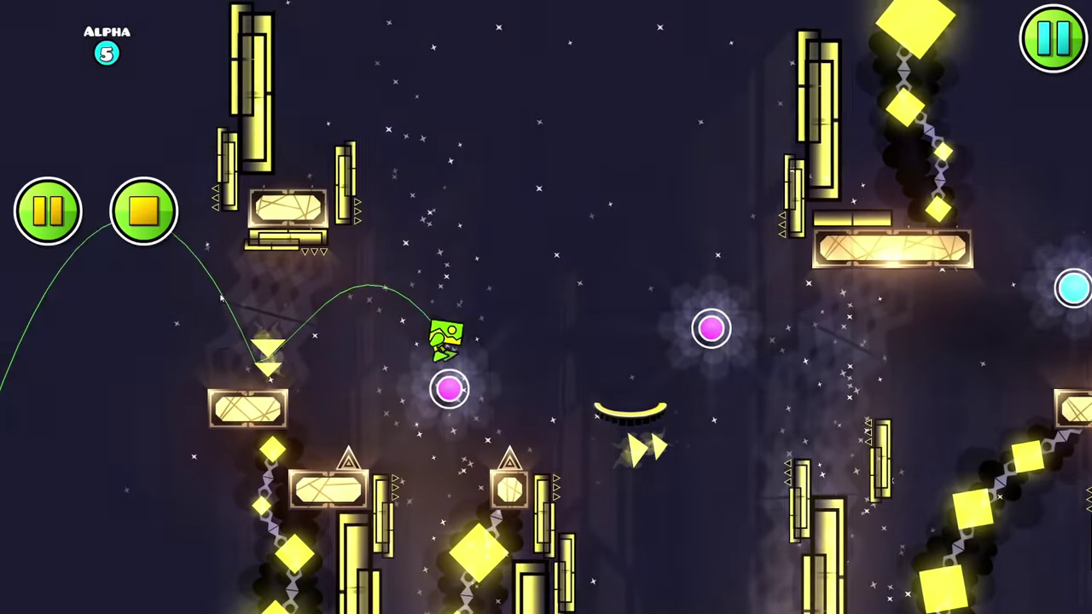
{"action": "left_click", "coordinate": [144, 211]}
{"action": "left_click", "coordinate": [102, 174]}
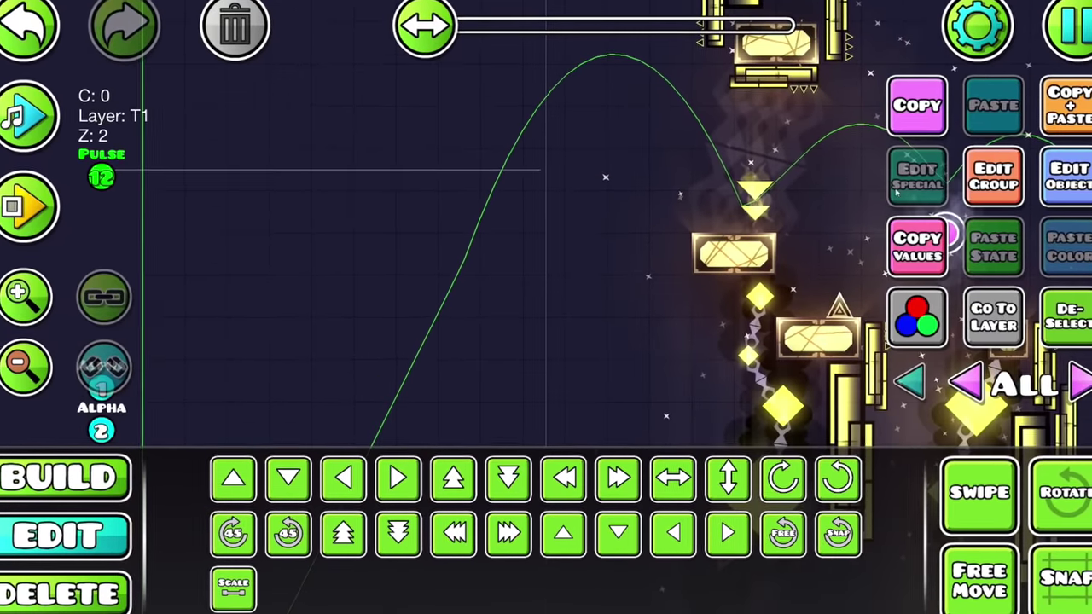
{"action": "left_click", "coordinate": [1066, 171]}
{"action": "key", "text": "BackSpace"}
{"action": "key", "text": "BackSpace"}
{"action": "key", "text": "BackSpace"}
{"action": "key", "text": "BackSpace"}
{"action": "type", "text": "1"}
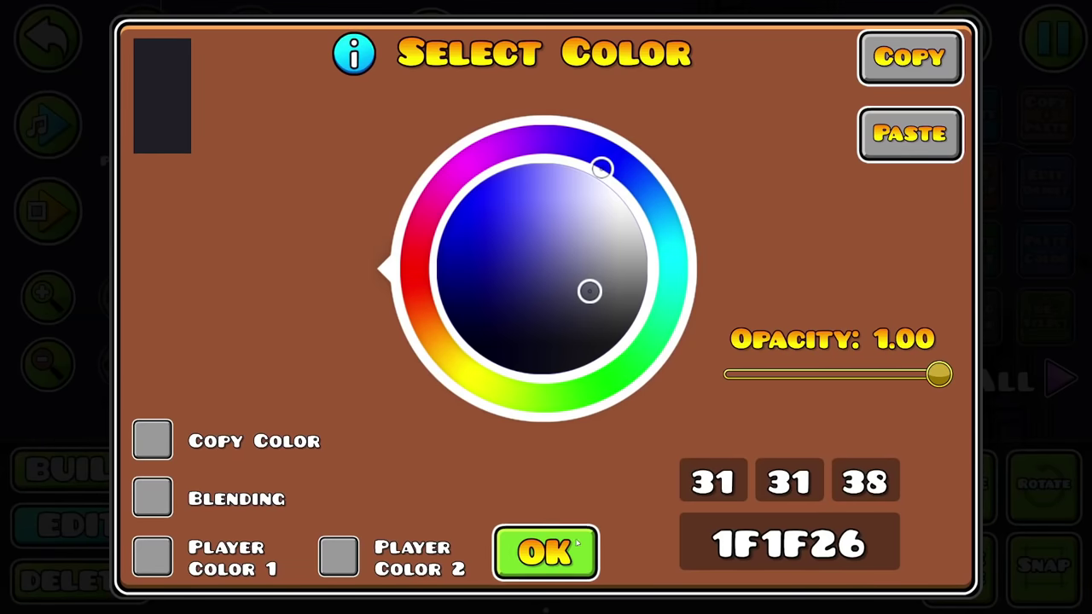
{"action": "left_click", "coordinate": [546, 553]}
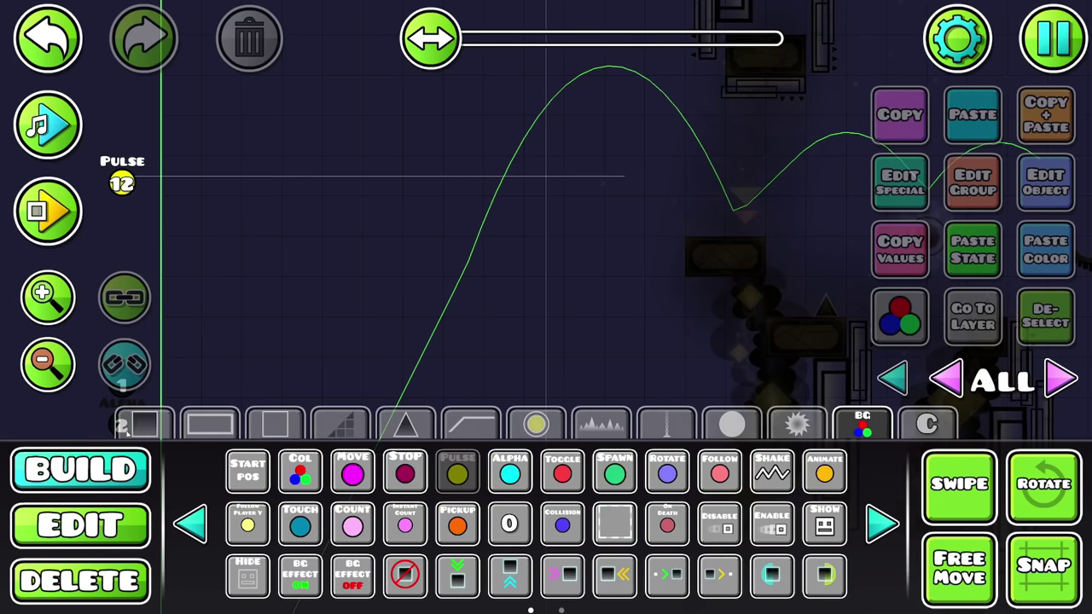
- Change the colour trigger to dark 1F1F26 and playtest the section
{"action": "left_click", "coordinate": [520, 117]}
{"action": "left_click", "coordinate": [928, 175]}
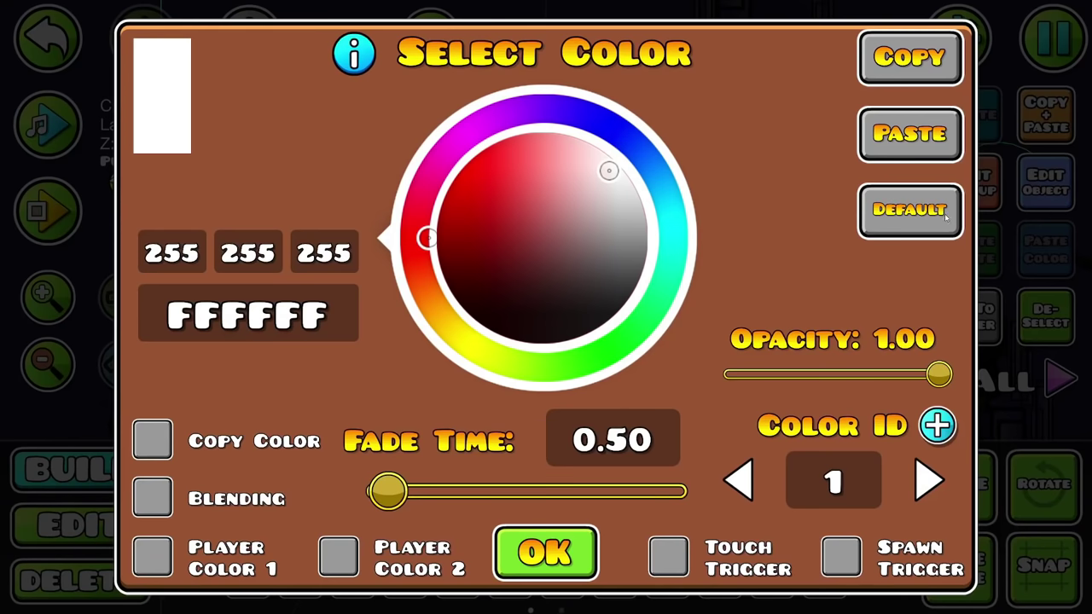
{"action": "left_click", "coordinate": [907, 128]}
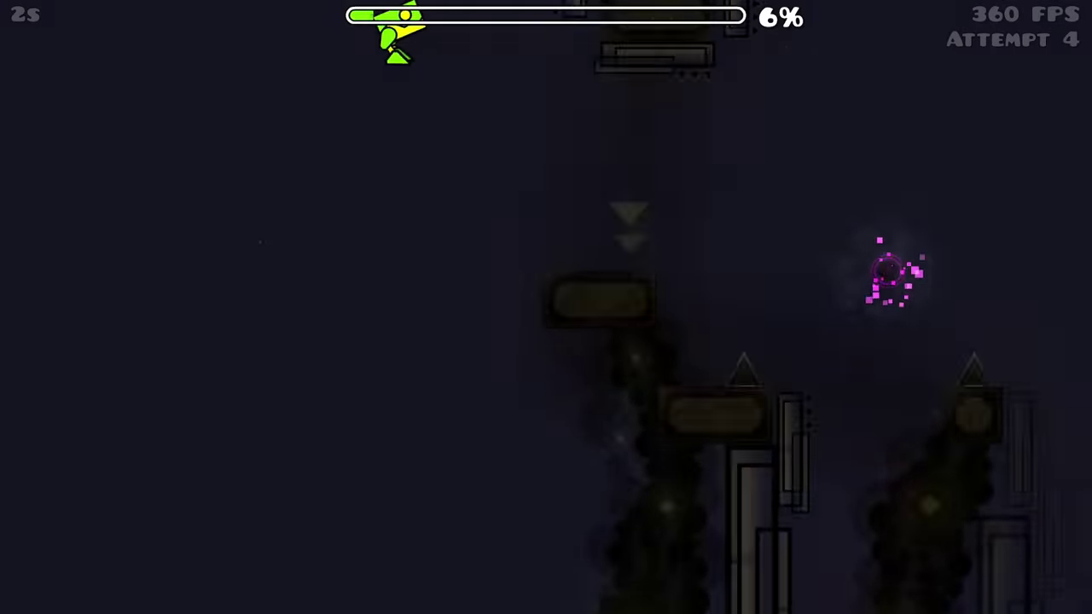
{"action": "key", "text": "space"}
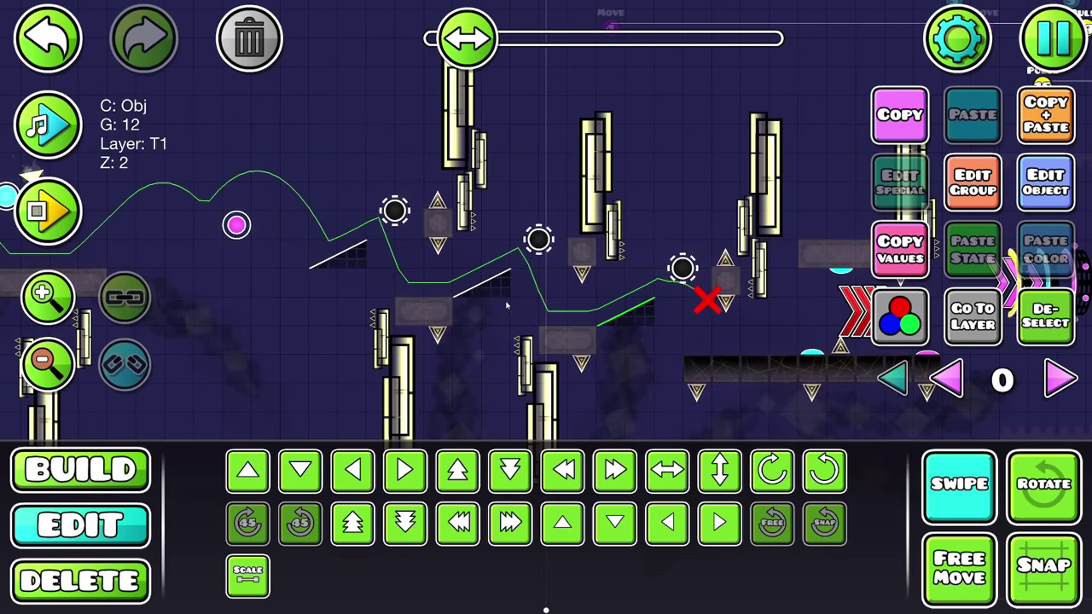
- Give the three thin slope lines colour 2 with glow
{"action": "left_click", "coordinate": [1044, 187]}
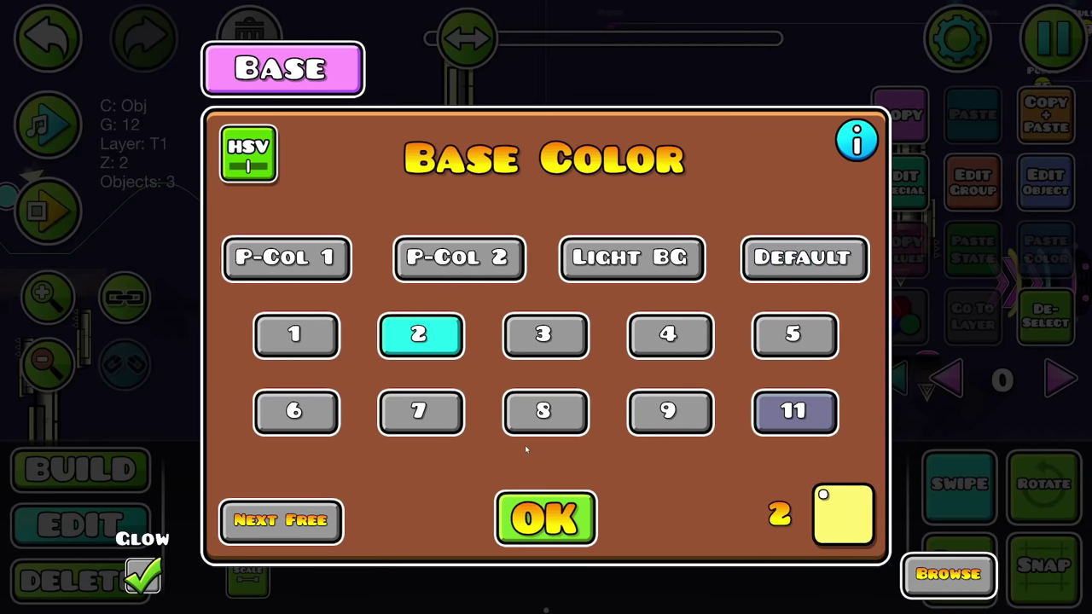
{"action": "left_click", "coordinate": [529, 518]}
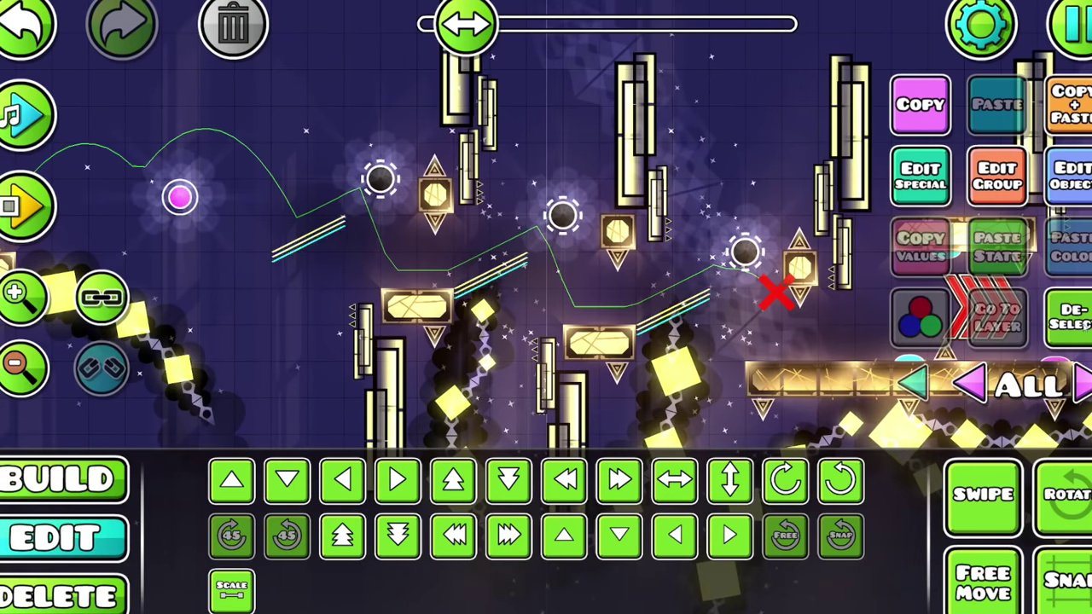
{"action": "left_click", "coordinate": [737, 335]}
{"action": "left_click_drag", "start_coordinate": [738, 336], "coordinate": [664, 315]}
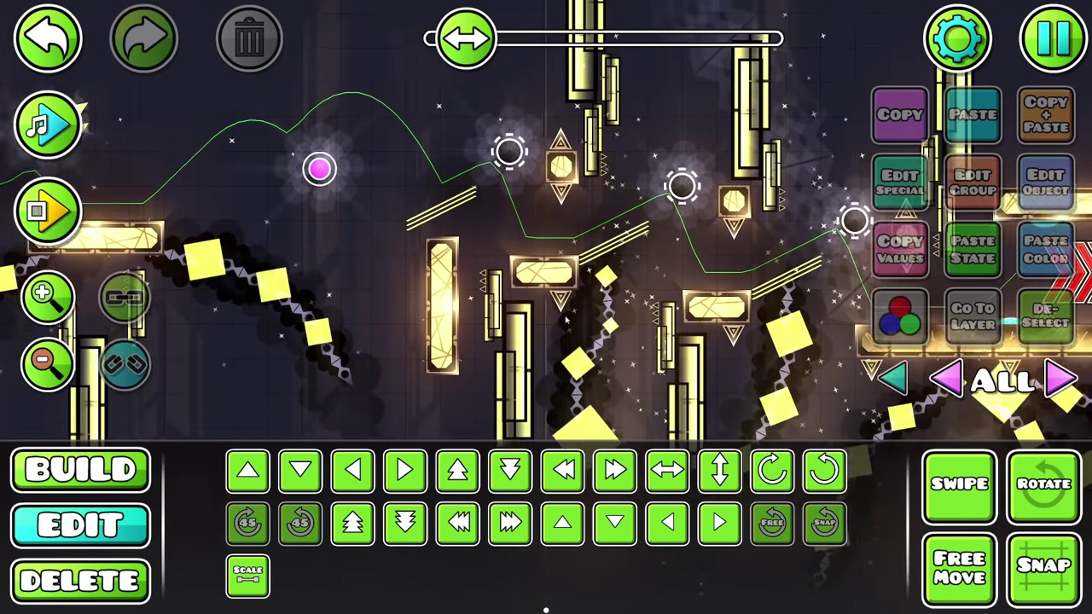
{"action": "left_click_drag", "start_coordinate": [565, 320], "coordinate": [594, 307]}
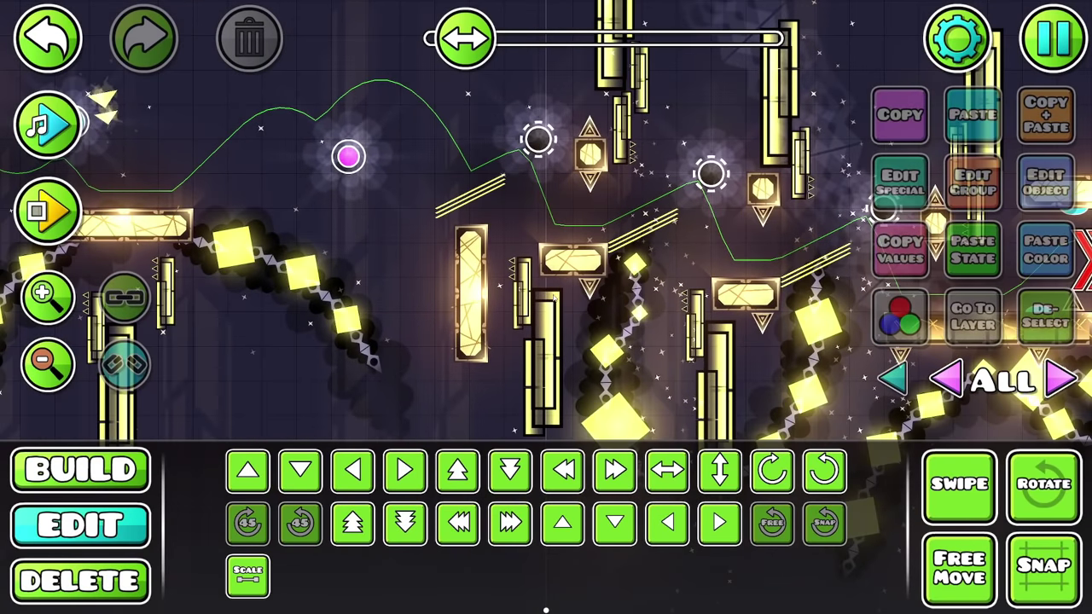
- Enlarge the cyan glow decoration around the tall block to about 1.88 scale
{"action": "left_click", "coordinate": [470, 290]}
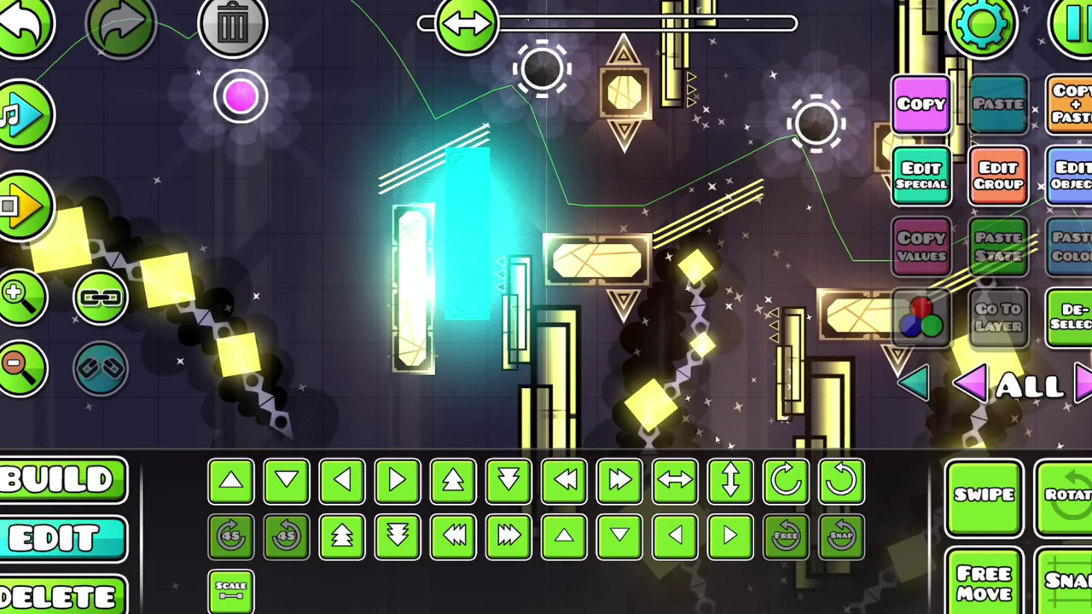
{"action": "scroll", "coordinate": [546, 256], "scroll_direction": "down", "scroll_amount": 3}
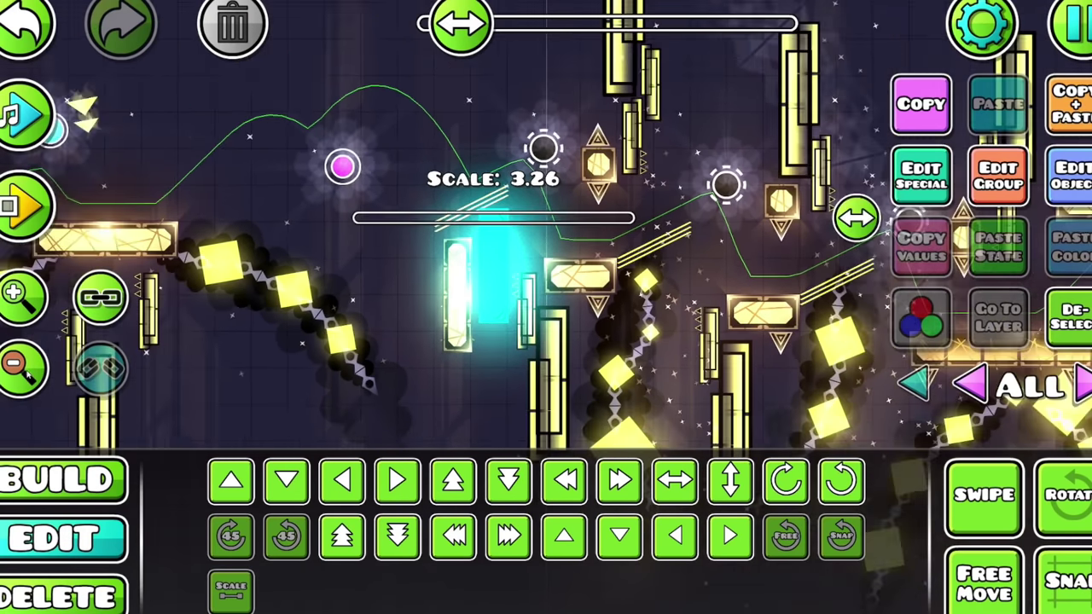
{"action": "left_click", "coordinate": [1082, 385]}
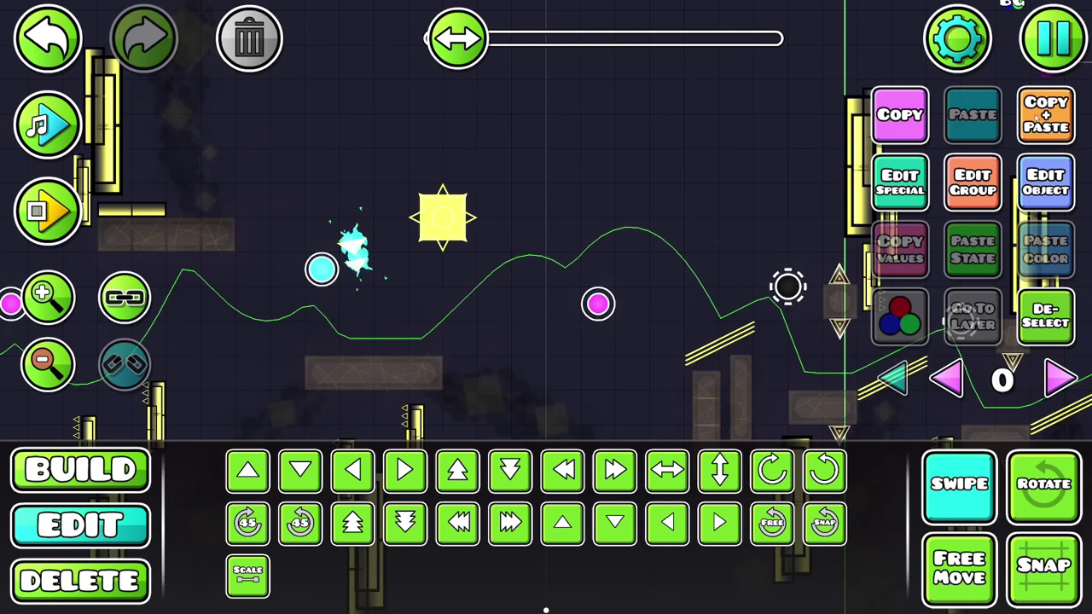
{"action": "left_click", "coordinate": [247, 577]}
{"action": "left_click_drag", "start_coordinate": [376, 169], "coordinate": [397, 171]}
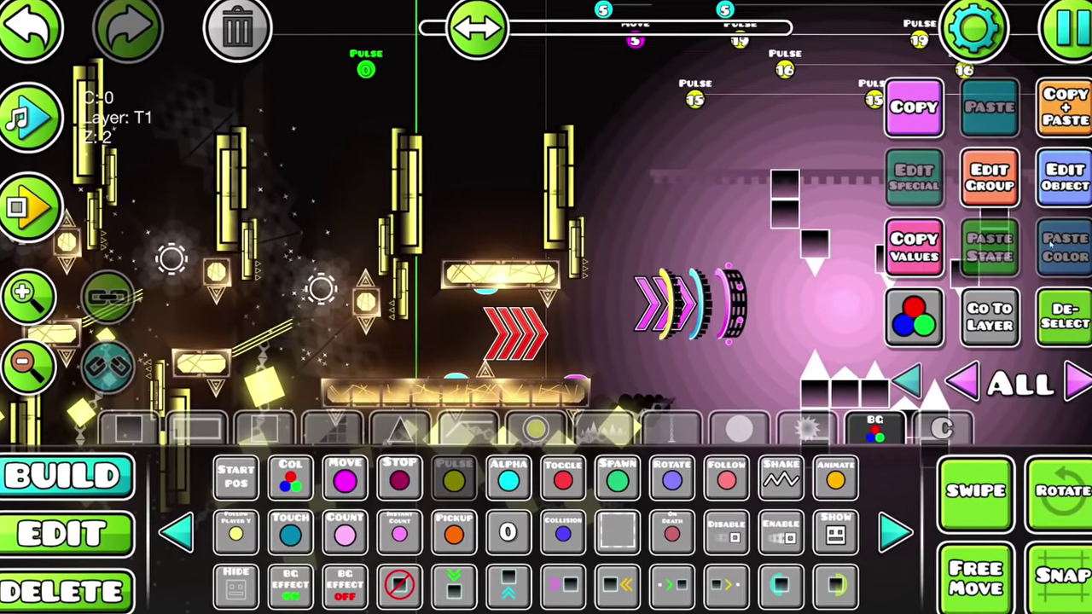
- Point the first pulse at group 12 with fade-in 0.05 and fade-out 0.2
{"action": "left_click", "coordinate": [1046, 181]}
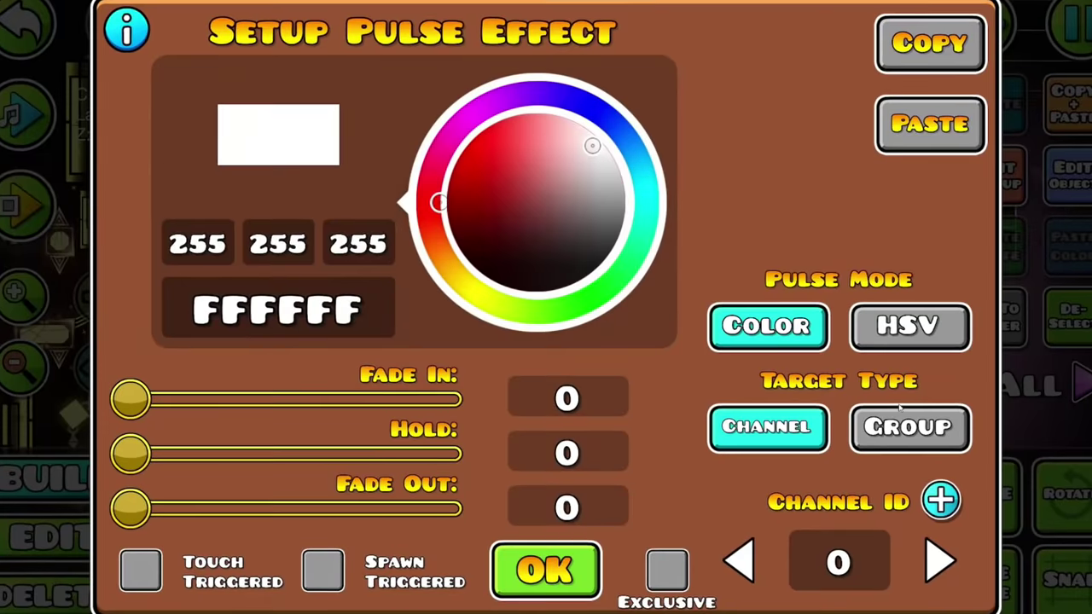
{"action": "left_click", "coordinate": [906, 425]}
{"action": "left_click", "coordinate": [839, 561]}
{"action": "type", "text": "12"}
{"action": "left_click", "coordinate": [588, 397]}
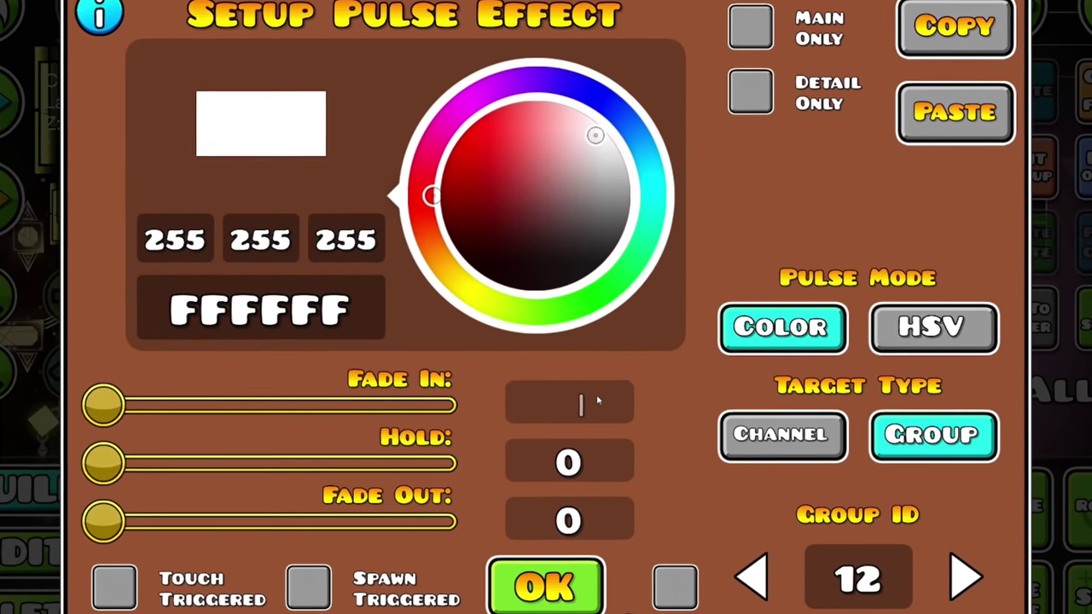
{"action": "type", "text": ".05"}
{"action": "left_click", "coordinate": [580, 518]}
{"action": "type", "text": ".2"}
{"action": "left_click", "coordinate": [546, 572]}
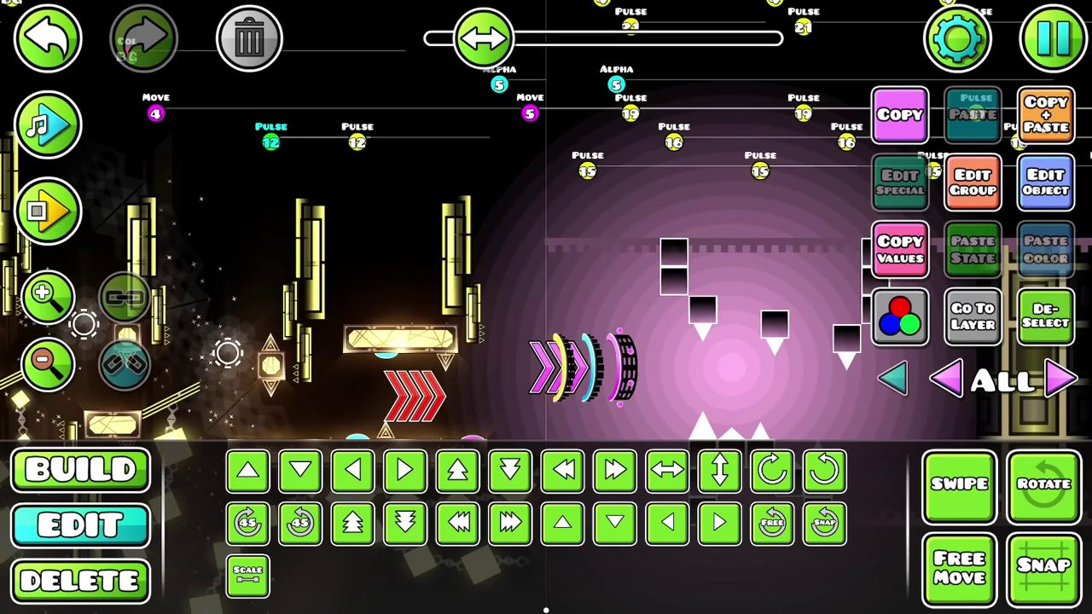
- Set the second pulse to target the BG channel with colour FFF
{"action": "left_click", "coordinate": [1066, 181]}
{"action": "left_click", "coordinate": [919, 490]}
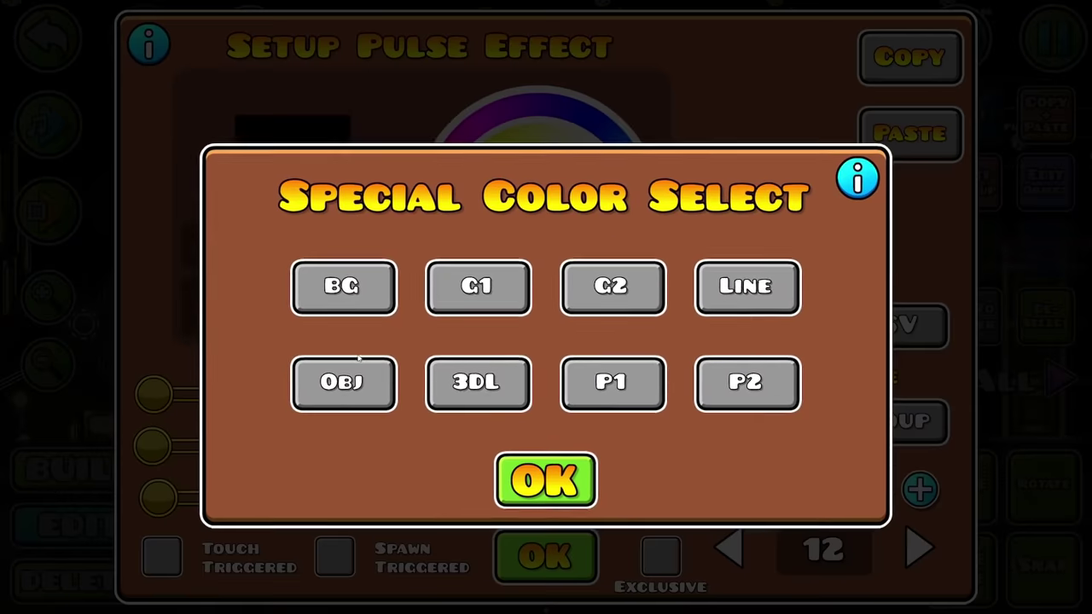
{"action": "left_click", "coordinate": [316, 285]}
{"action": "left_click", "coordinate": [511, 474]}
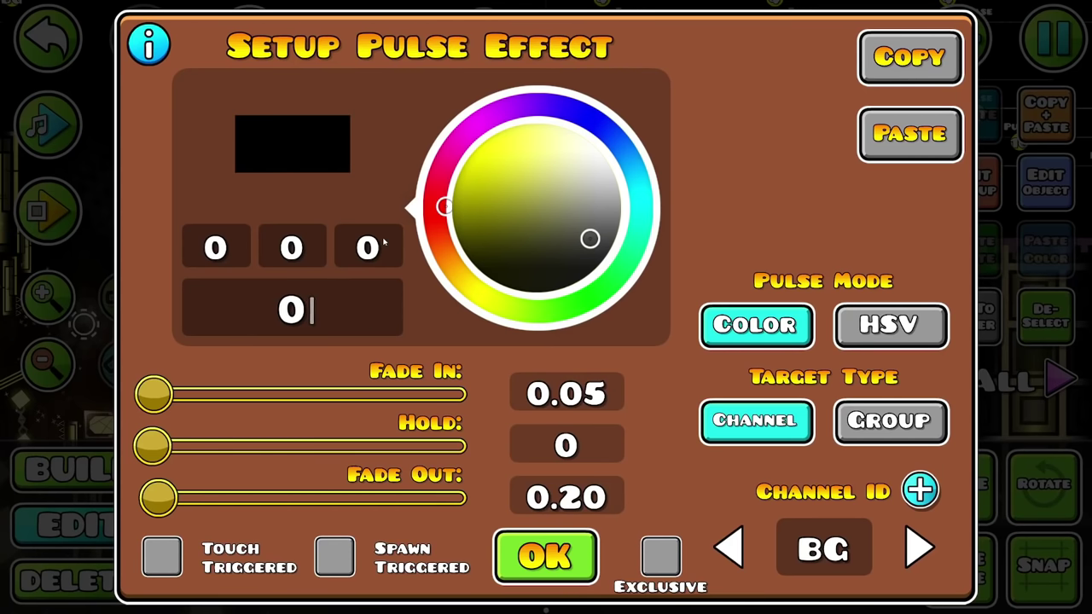
{"action": "key", "text": "BackSpace"}
{"action": "type", "text": "FFF"}
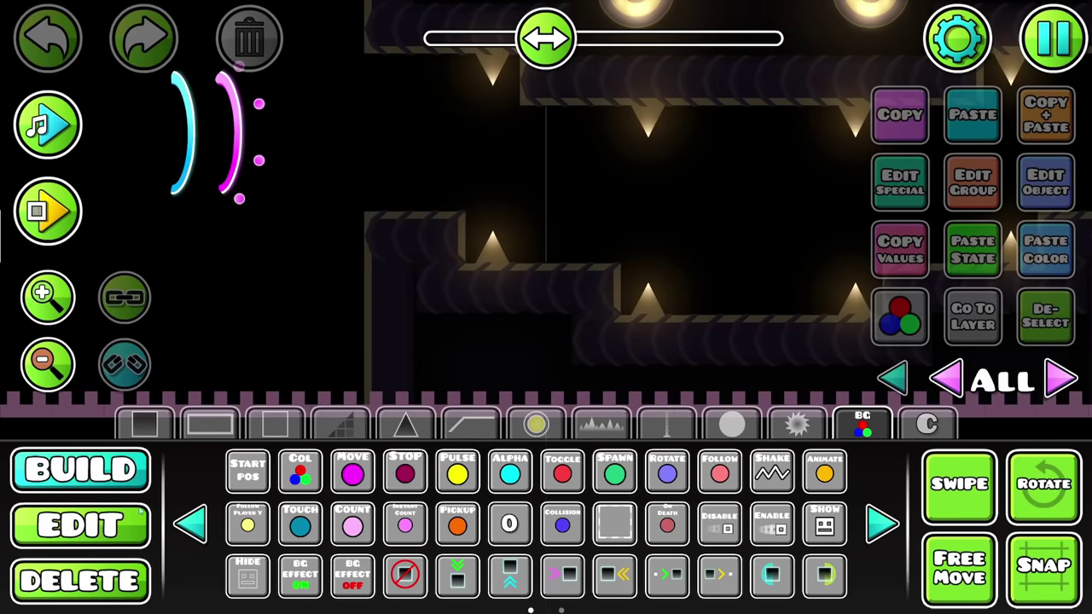
- Move the green block to Z layer T2
{"action": "left_click", "coordinate": [80, 525]}
{"action": "left_click", "coordinate": [1060, 378]}
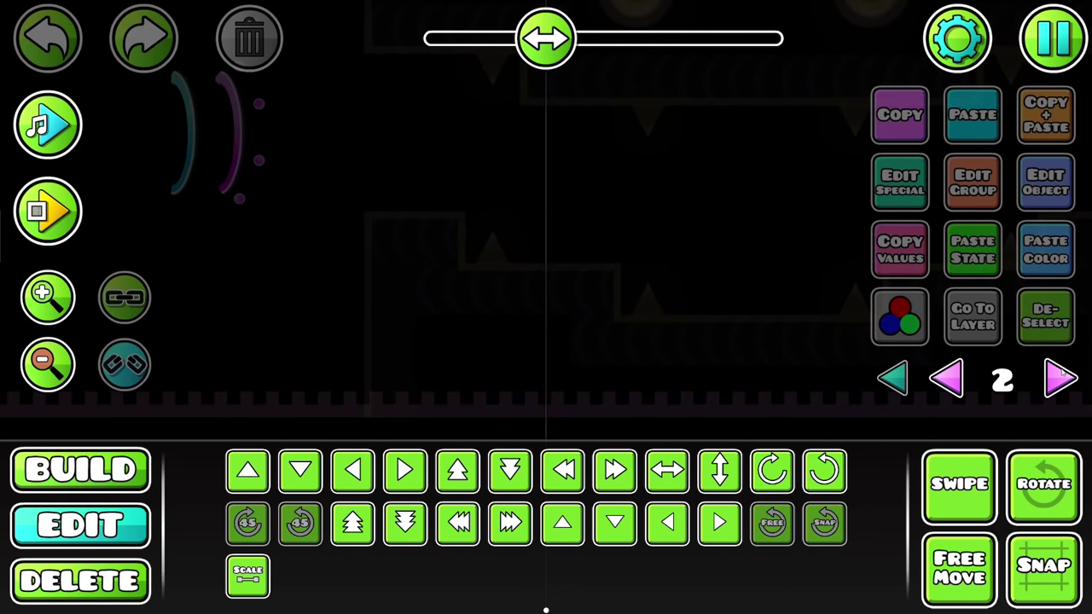
{"action": "left_click", "coordinate": [1060, 379]}
{"action": "left_click", "coordinate": [1061, 378]}
{"action": "left_click", "coordinate": [1061, 379]}
{"action": "left_click", "coordinate": [1061, 378]}
{"action": "left_click", "coordinate": [947, 379]}
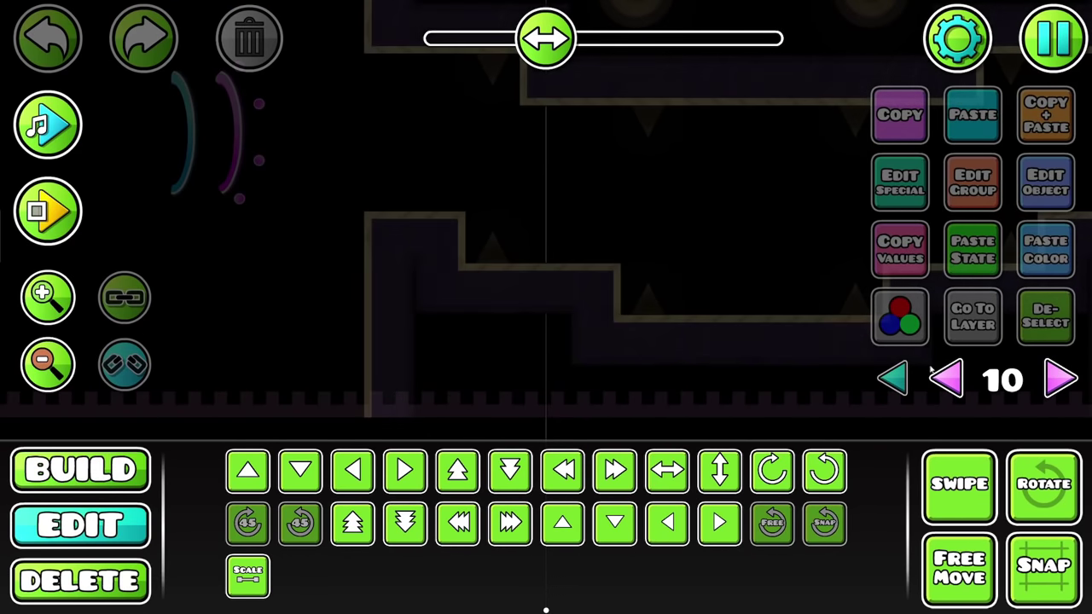
{"action": "left_click", "coordinate": [512, 288]}
{"action": "left_click", "coordinate": [973, 182]}
{"action": "left_click", "coordinate": [632, 480]}
{"action": "left_click", "coordinate": [544, 559]}
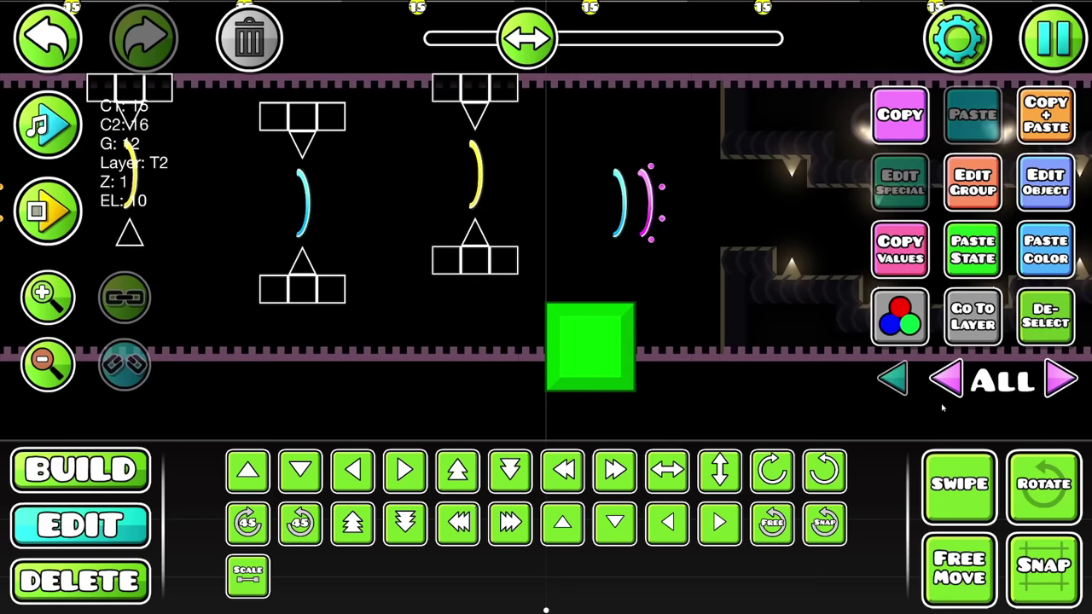
{"action": "left_click", "coordinate": [669, 341]}
- Change the group 13 move trigger's easing and set its move time to 2
{"action": "left_click_drag", "start_coordinate": [669, 341], "coordinate": [608, 331]}
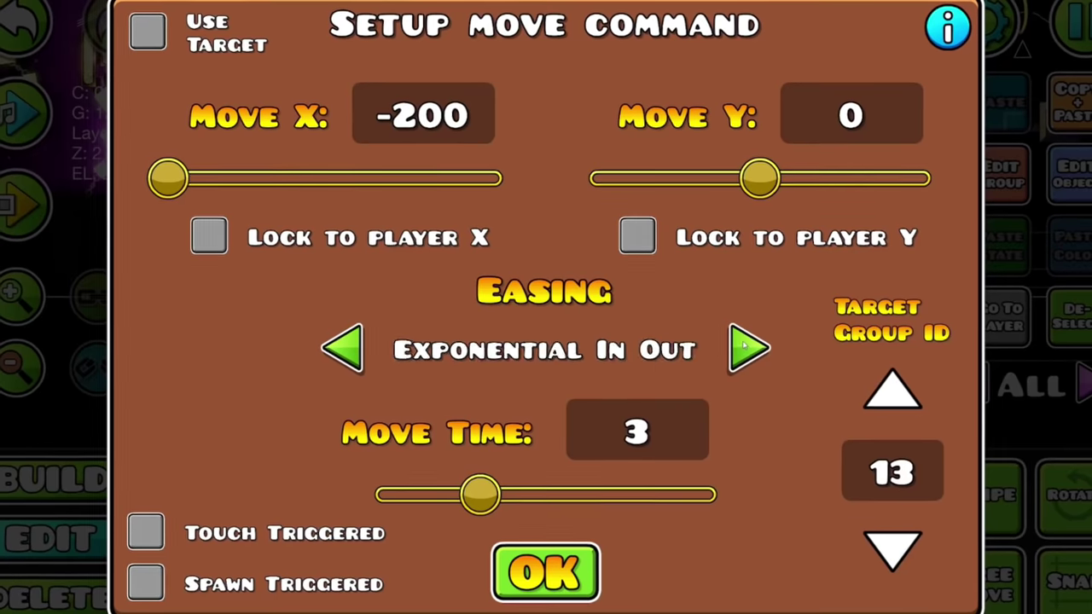
{"action": "left_click", "coordinate": [749, 348]}
{"action": "double_click", "coordinate": [749, 348]}
{"action": "double_click", "coordinate": [749, 348]}
{"action": "double_click", "coordinate": [749, 348]}
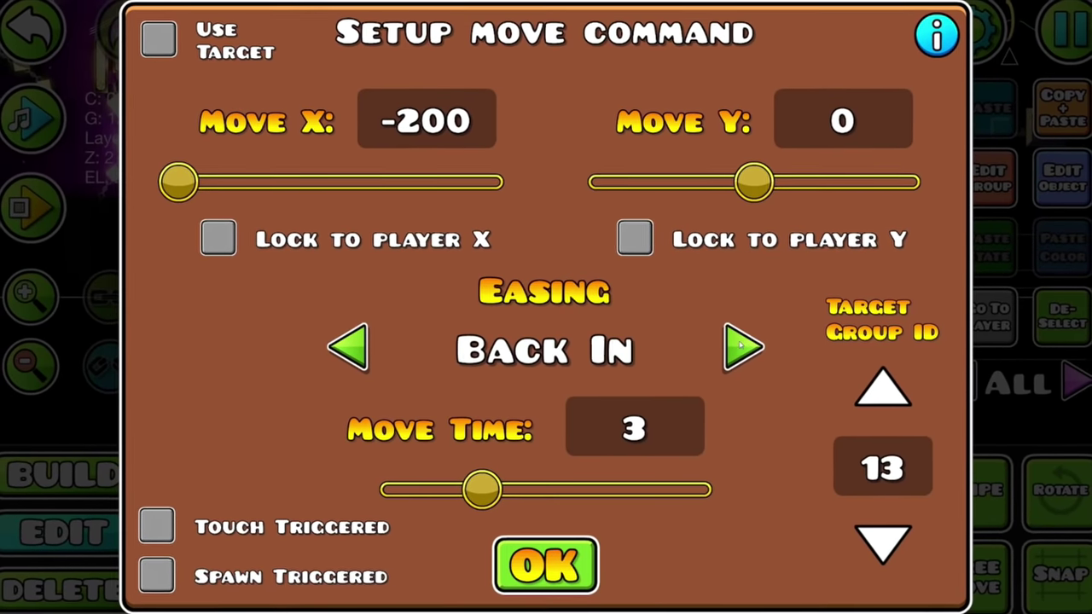
{"action": "left_click", "coordinate": [749, 348]}
{"action": "left_click", "coordinate": [613, 427]}
{"action": "key", "text": "BackSpace"}
{"action": "type", "text": "2"}
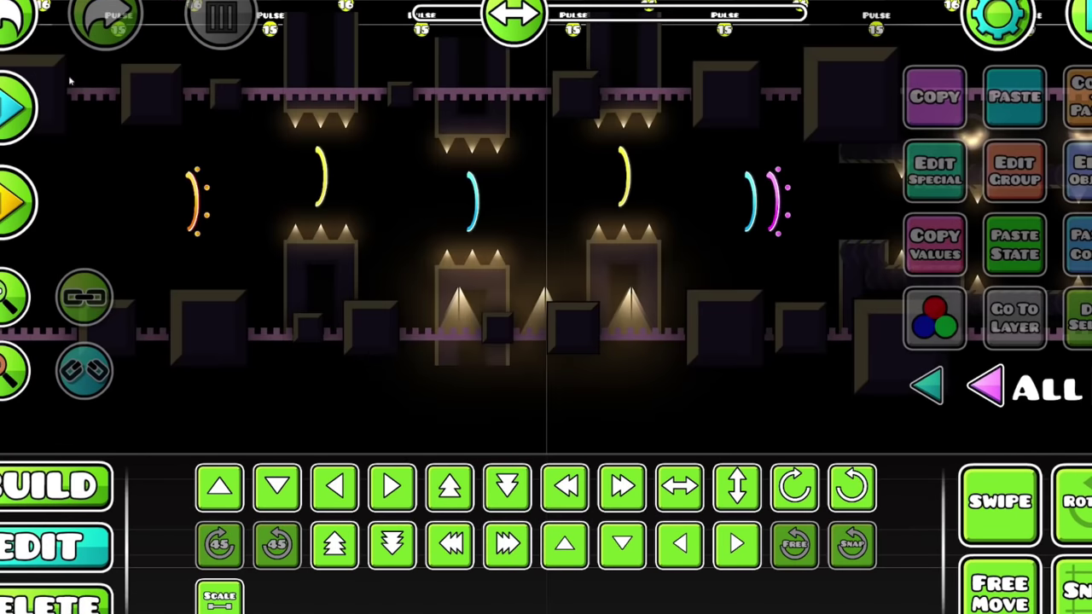
- Undo the last change and select the small block instead
{"action": "left_click", "coordinate": [12, 17]}
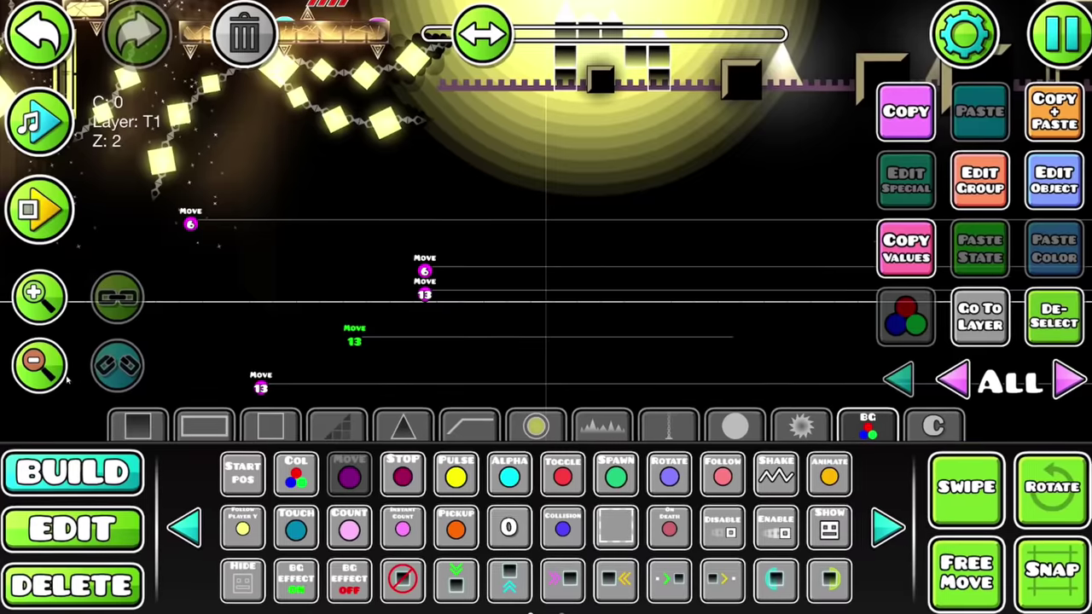
{"action": "scroll", "coordinate": [67, 380], "scroll_direction": "down", "scroll_amount": 5}
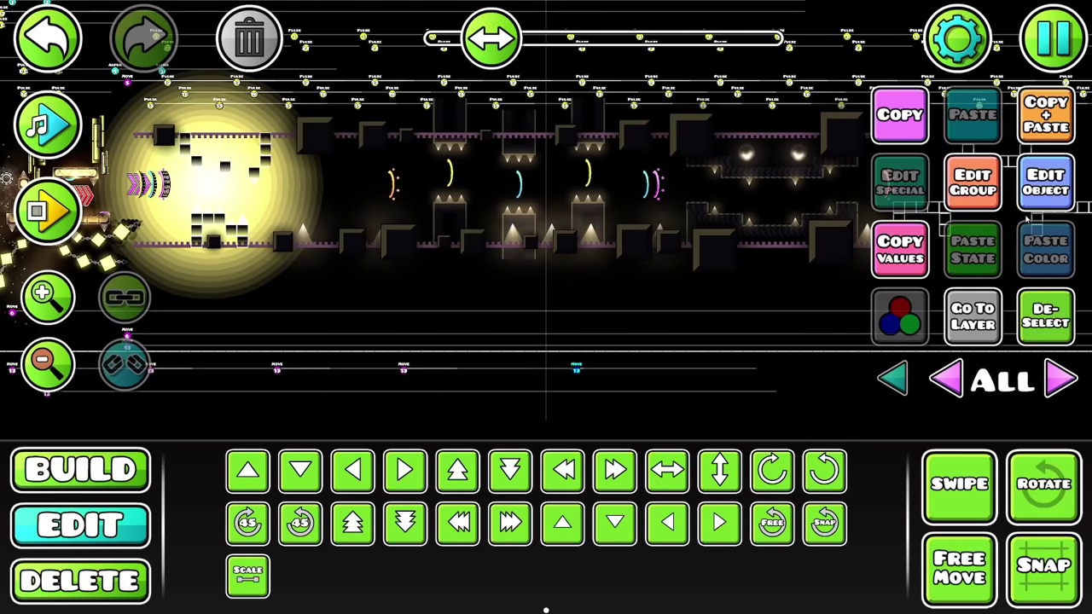
{"action": "left_click", "coordinate": [1044, 183]}
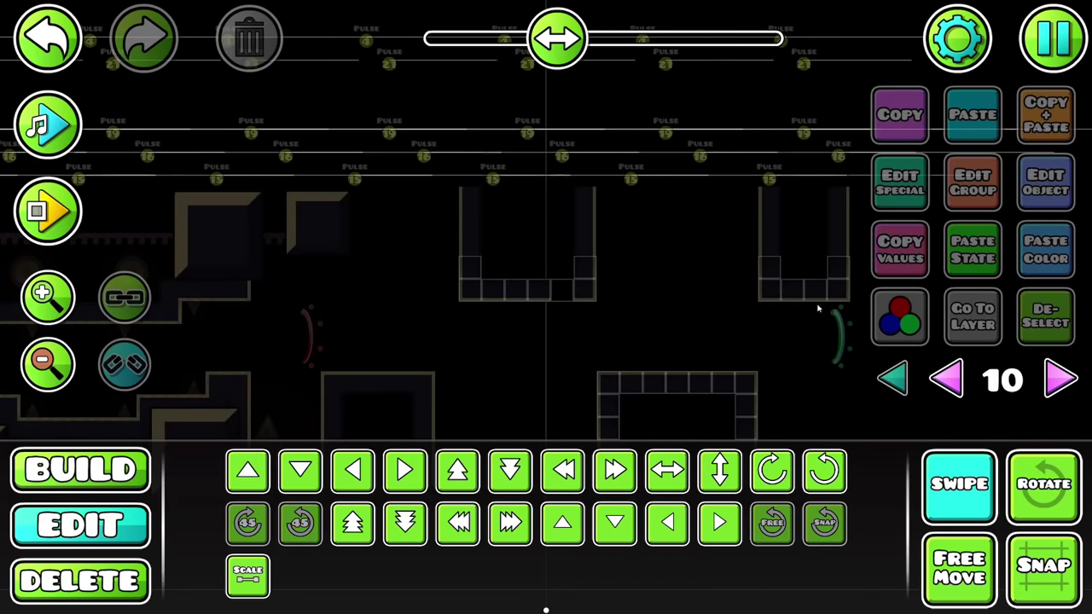
{"action": "left_click", "coordinate": [543, 290]}
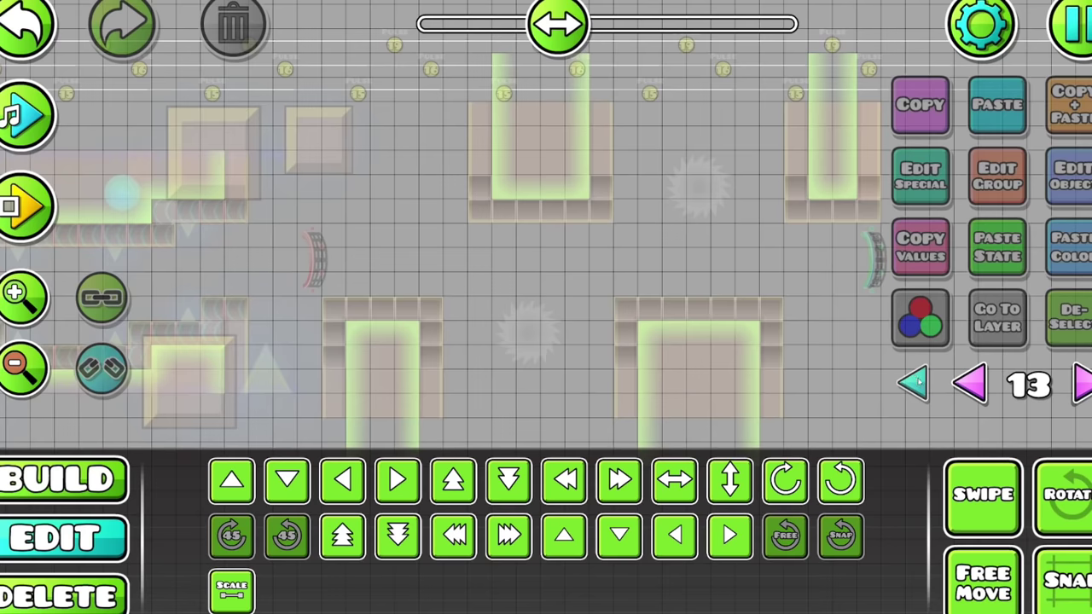
- Playtest the corridor, then shrink the saw to 0.55 scale
{"action": "left_click", "coordinate": [893, 378]}
{"action": "key", "text": "Escape"}
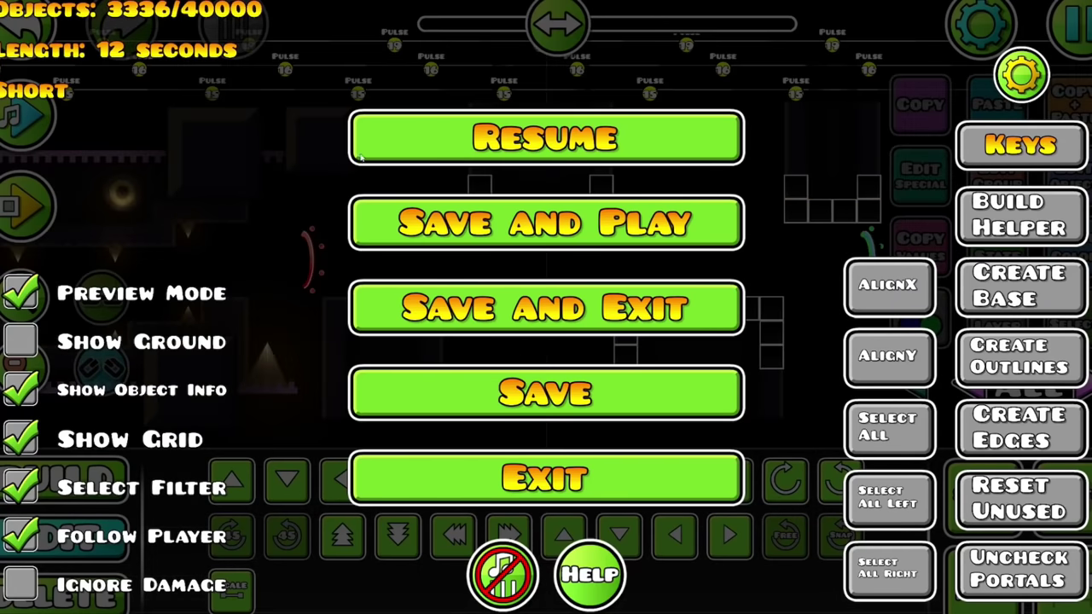
{"action": "left_click", "coordinate": [362, 155]}
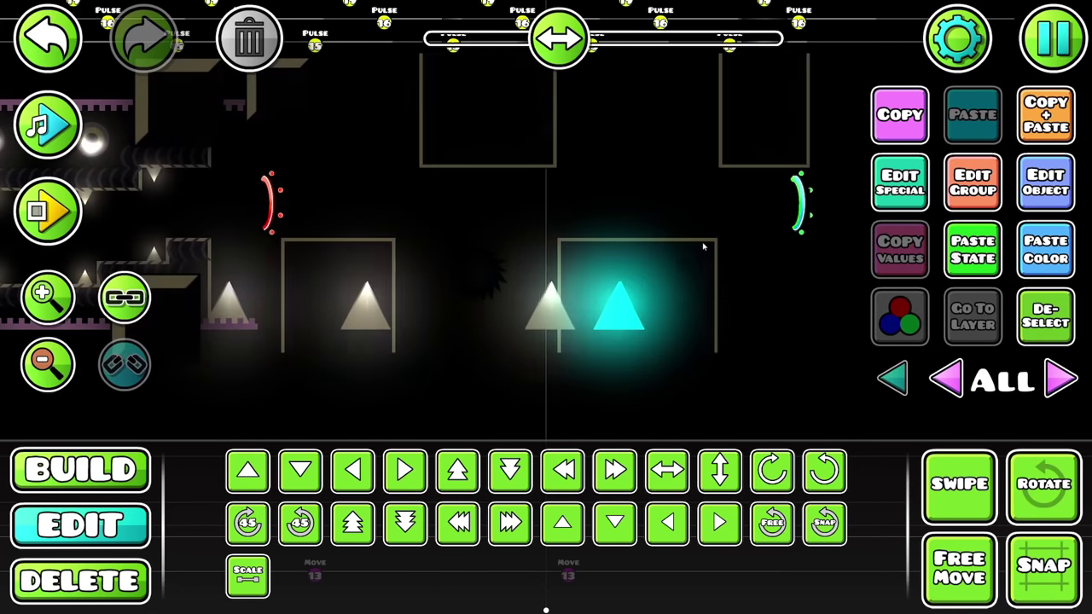
{"action": "key", "text": "space"}
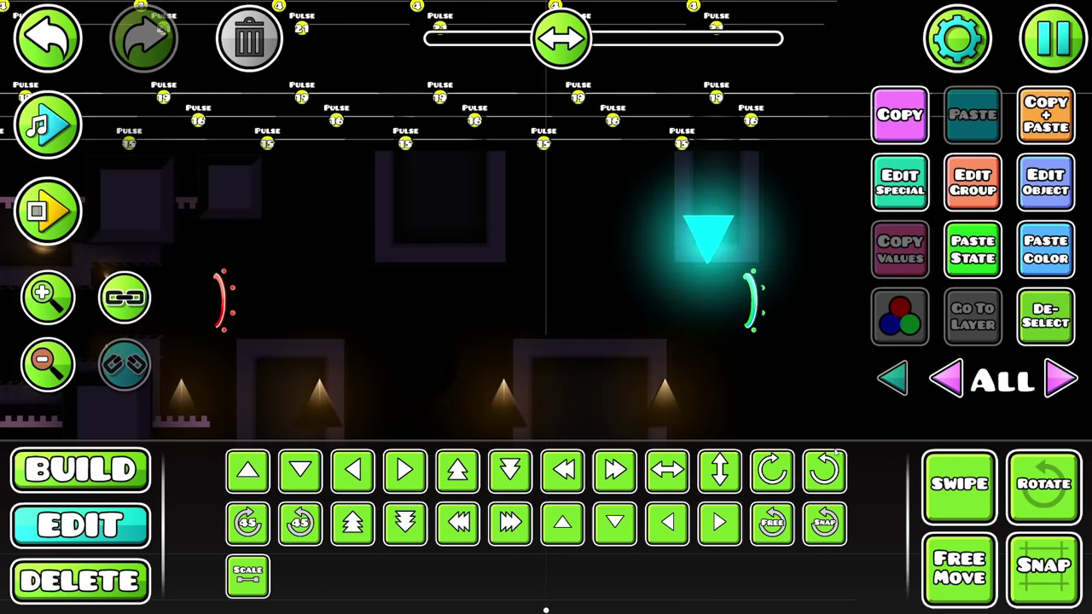
{"action": "left_click", "coordinate": [247, 576]}
{"action": "left_click_drag", "start_coordinate": [380, 308], "coordinate": [293, 309]}
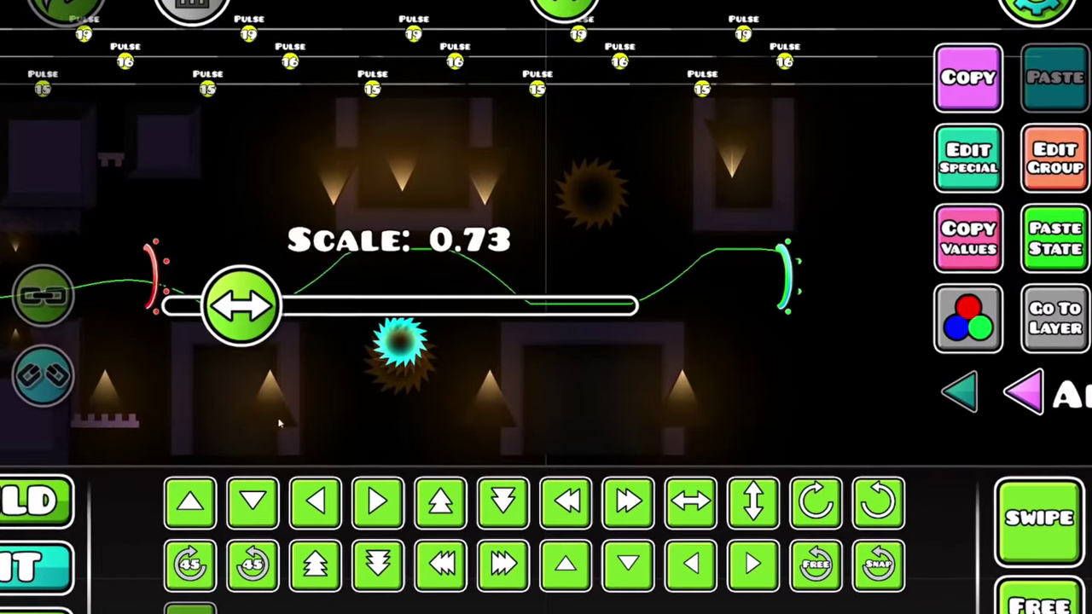
{"action": "left_click_drag", "start_coordinate": [279, 423], "coordinate": [204, 423]}
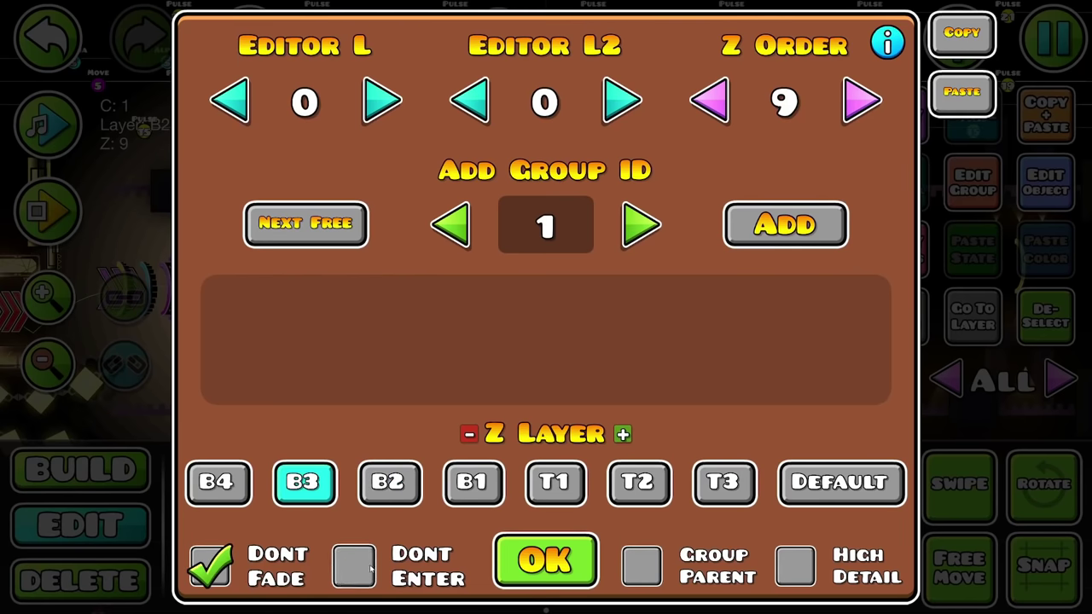
{"action": "left_click", "coordinate": [545, 560]}
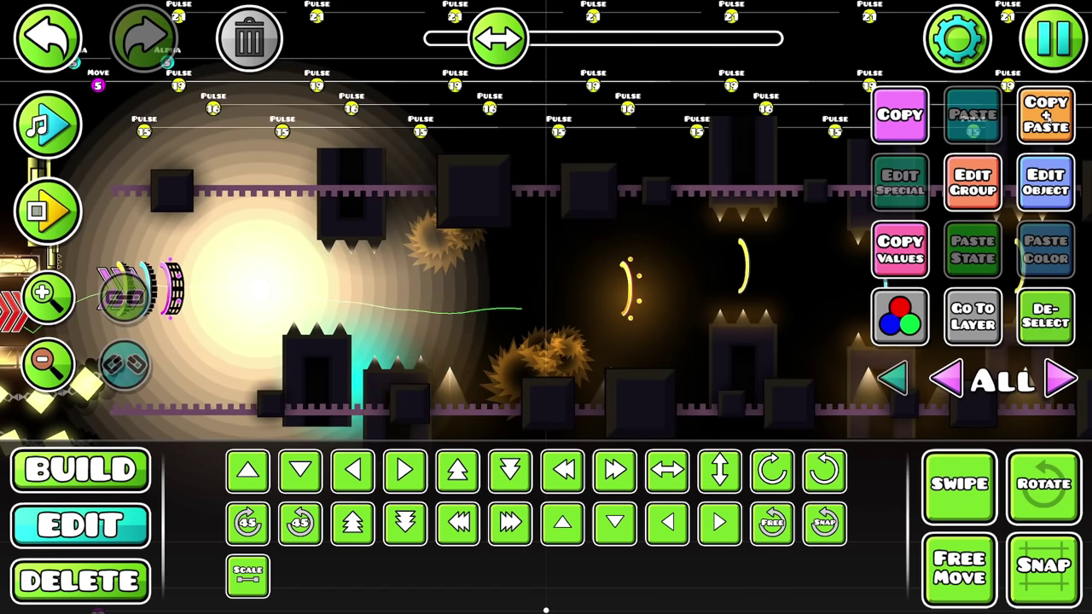
- Give the decoration base colour 2 with glow and place a lightning decoration near the spikes
{"action": "left_click_drag", "start_coordinate": [716, 283], "coordinate": [628, 240]}
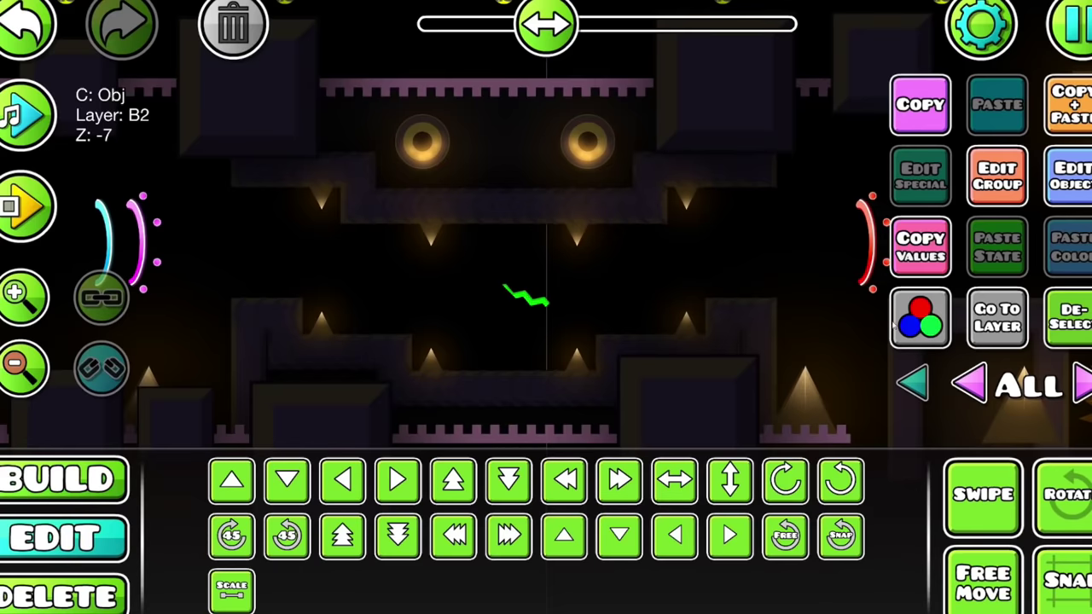
{"action": "left_click", "coordinate": [1073, 170]}
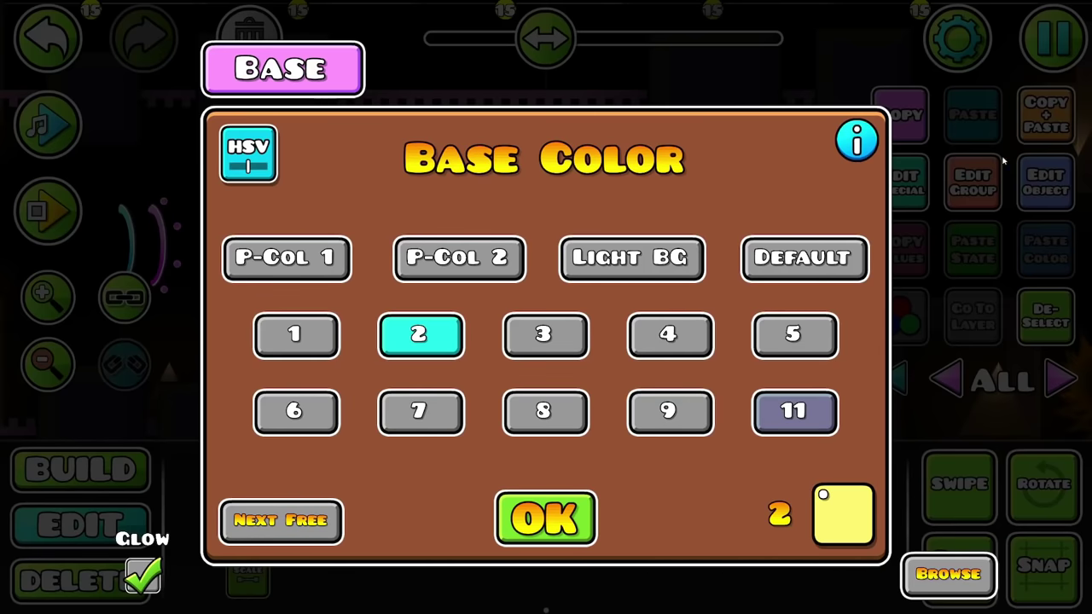
{"action": "left_click", "coordinate": [563, 539]}
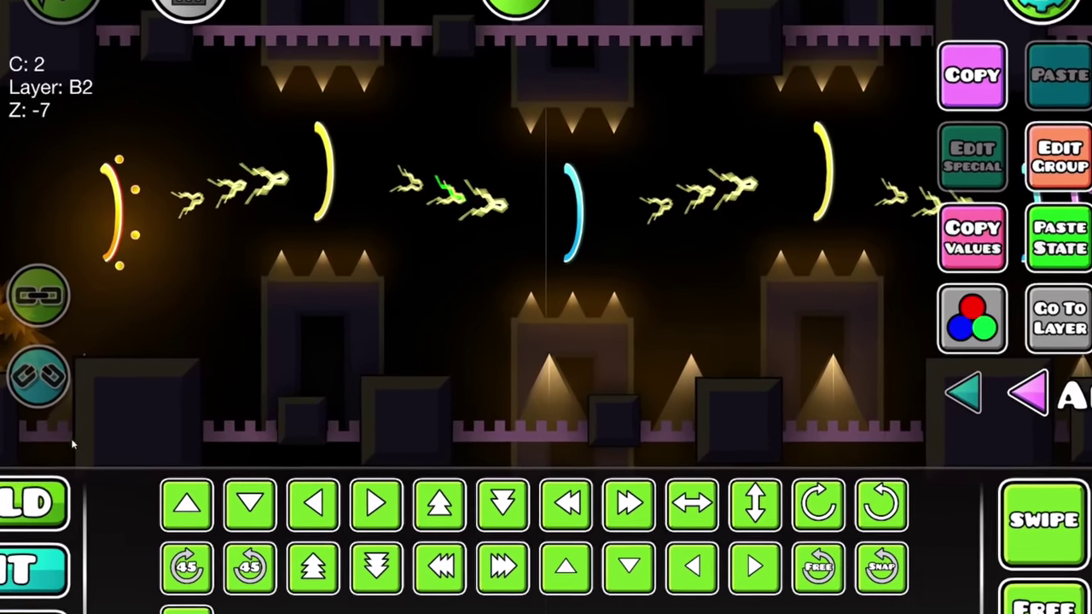
{"action": "key", "text": "1"}
{"action": "left_click", "coordinate": [486, 358]}
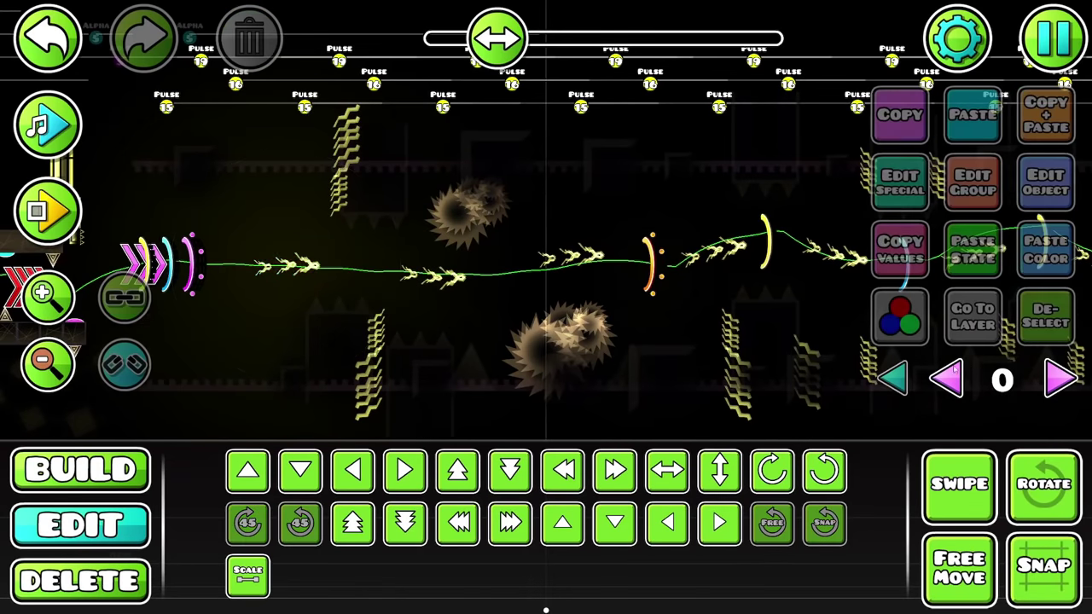
- Set the layer selector to ALL so objects from every layer are shown
{"action": "left_click", "coordinate": [774, 347]}
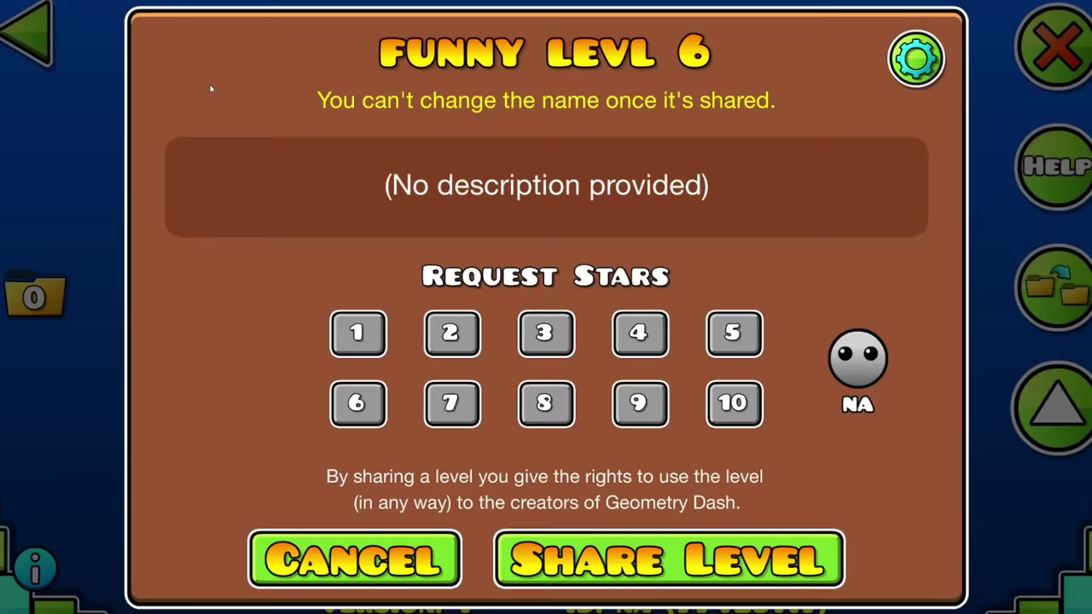
- Upload FUNNY LEVL 6 with Share Level
{"action": "left_click", "coordinate": [578, 541]}
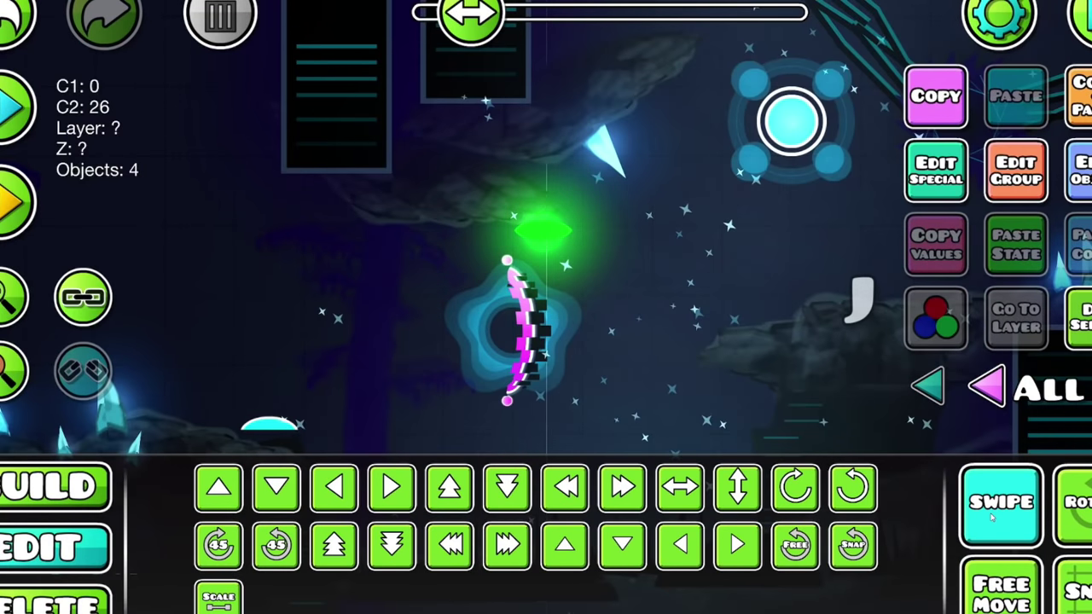
- Clear the current selection and zoom out over the cave section's arc portal
{"action": "key", "text": "ctrl+c"}
{"action": "scroll", "coordinate": [525, 328], "scroll_direction": "down", "scroll_amount": 3}
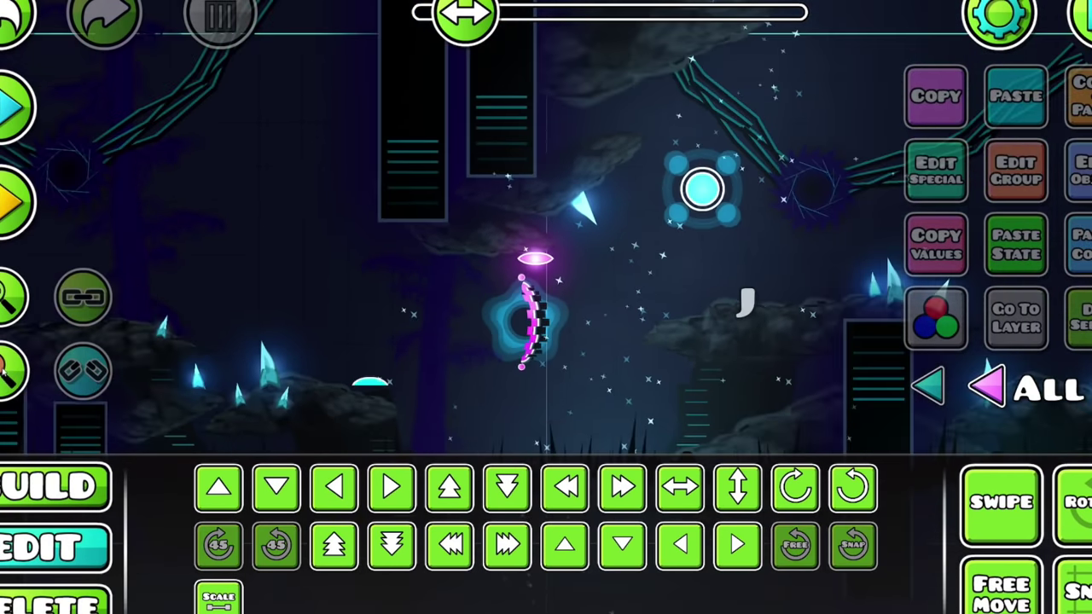